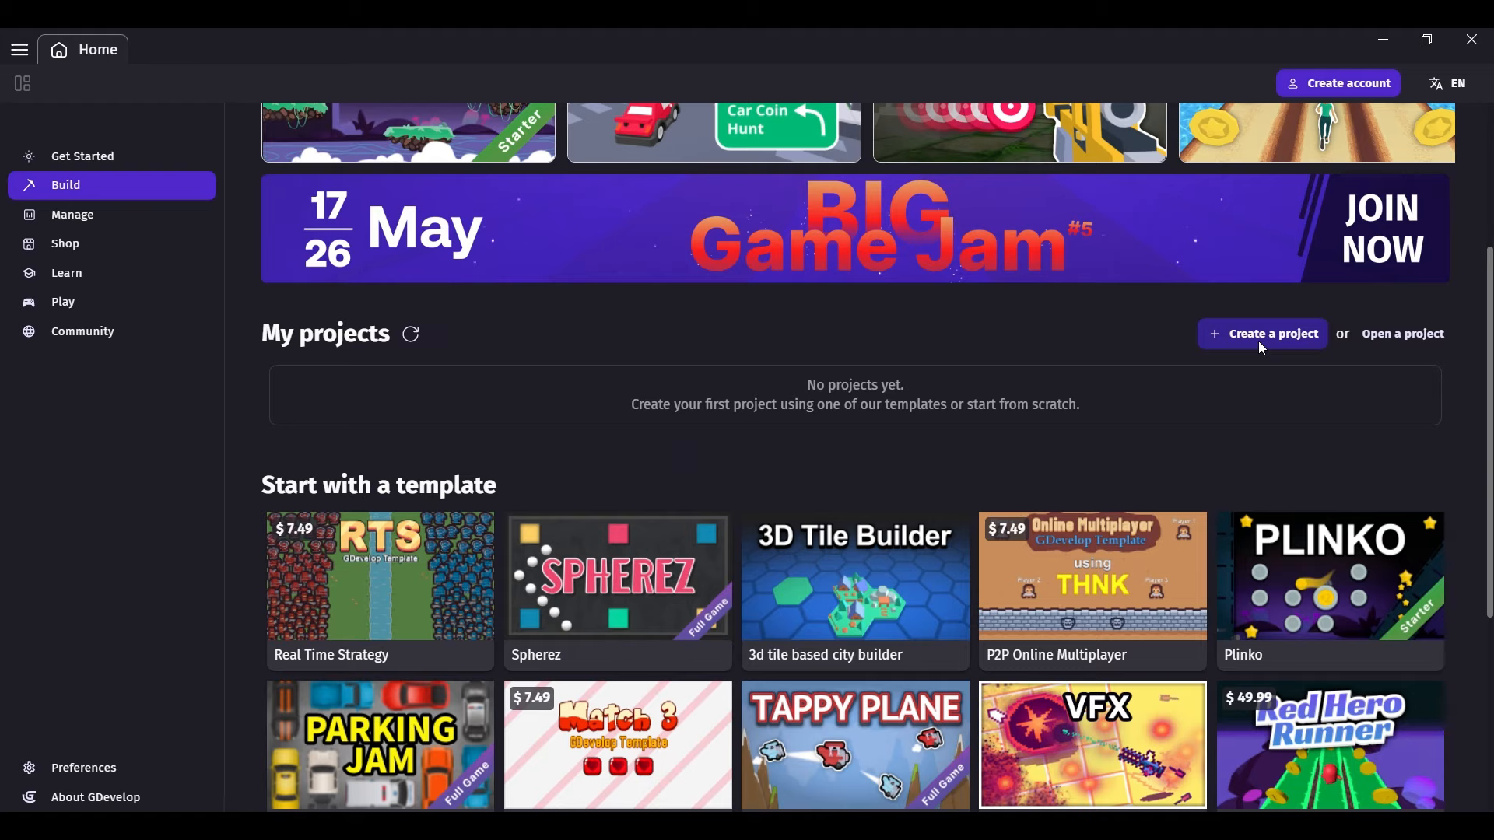
- Create a new project named "GDEVELOP TUTORIAL"
click(1261, 346)
click(634, 300)
key(BackSpace)
key(BackSpace)
key(BackSpace)
key(BackSpace)
key(BackSpace)
key(BackSpace)
key(BackSpace)
key(BackSpace)
key(BackSpace)
key(BackSpace)
key(BackSpace)
key(BackSpace)
key(BackSpace)
text(GDEVELOP T)
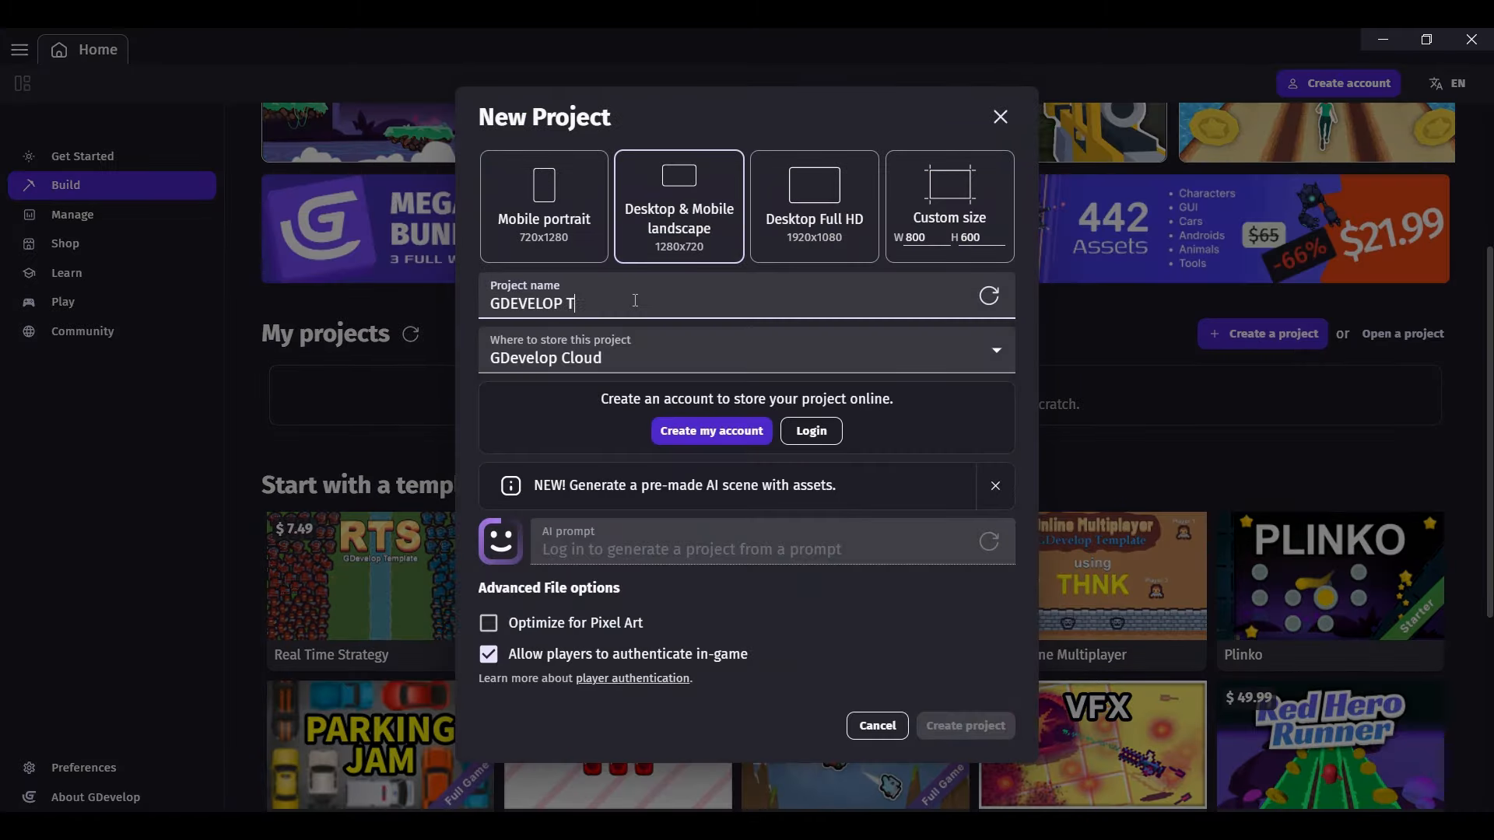
text(UTORIAL)
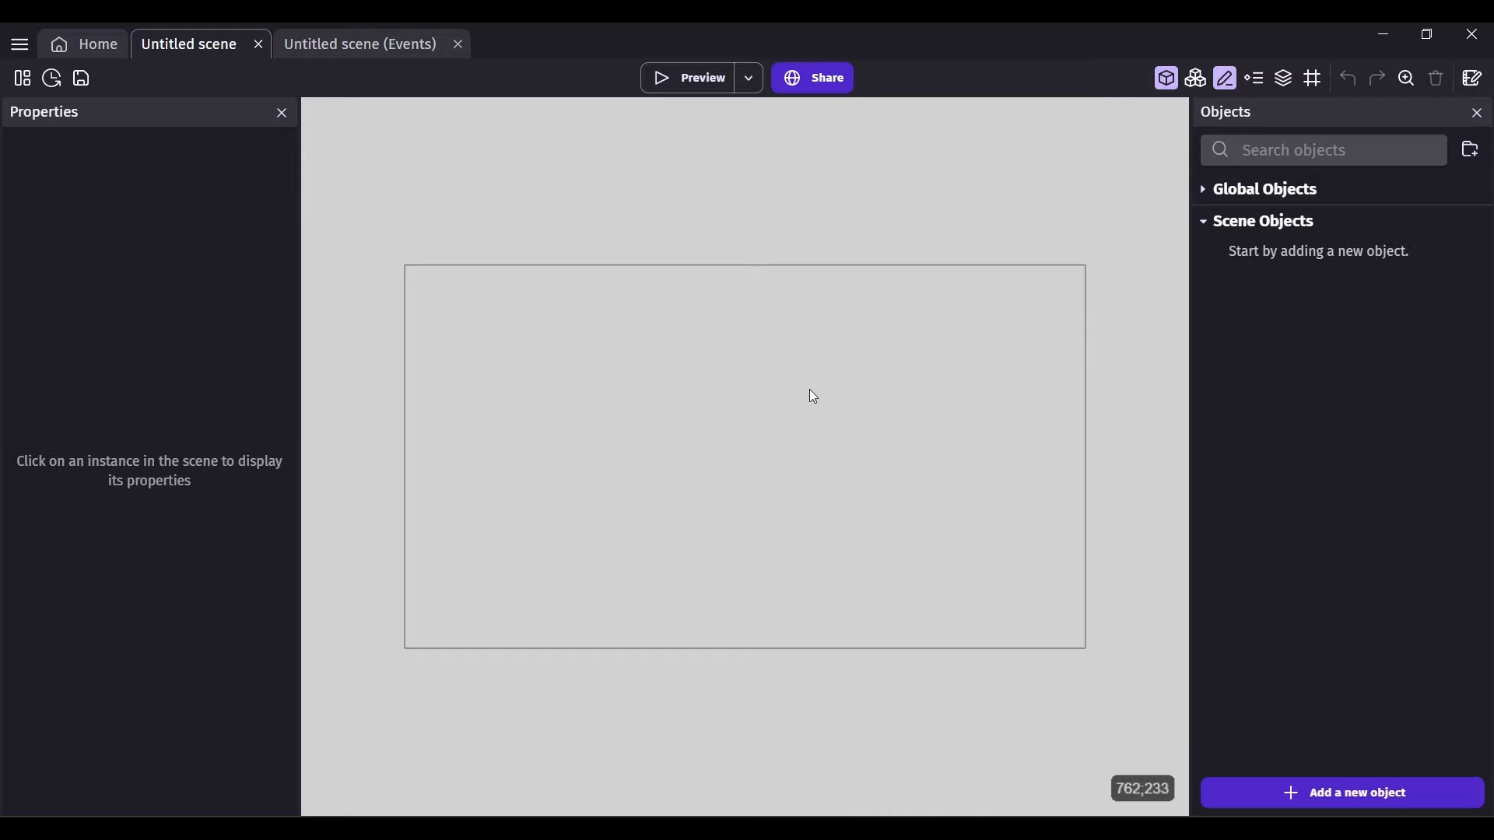
scroll(813, 397, down, 5)
scroll(813, 396, up, 4)
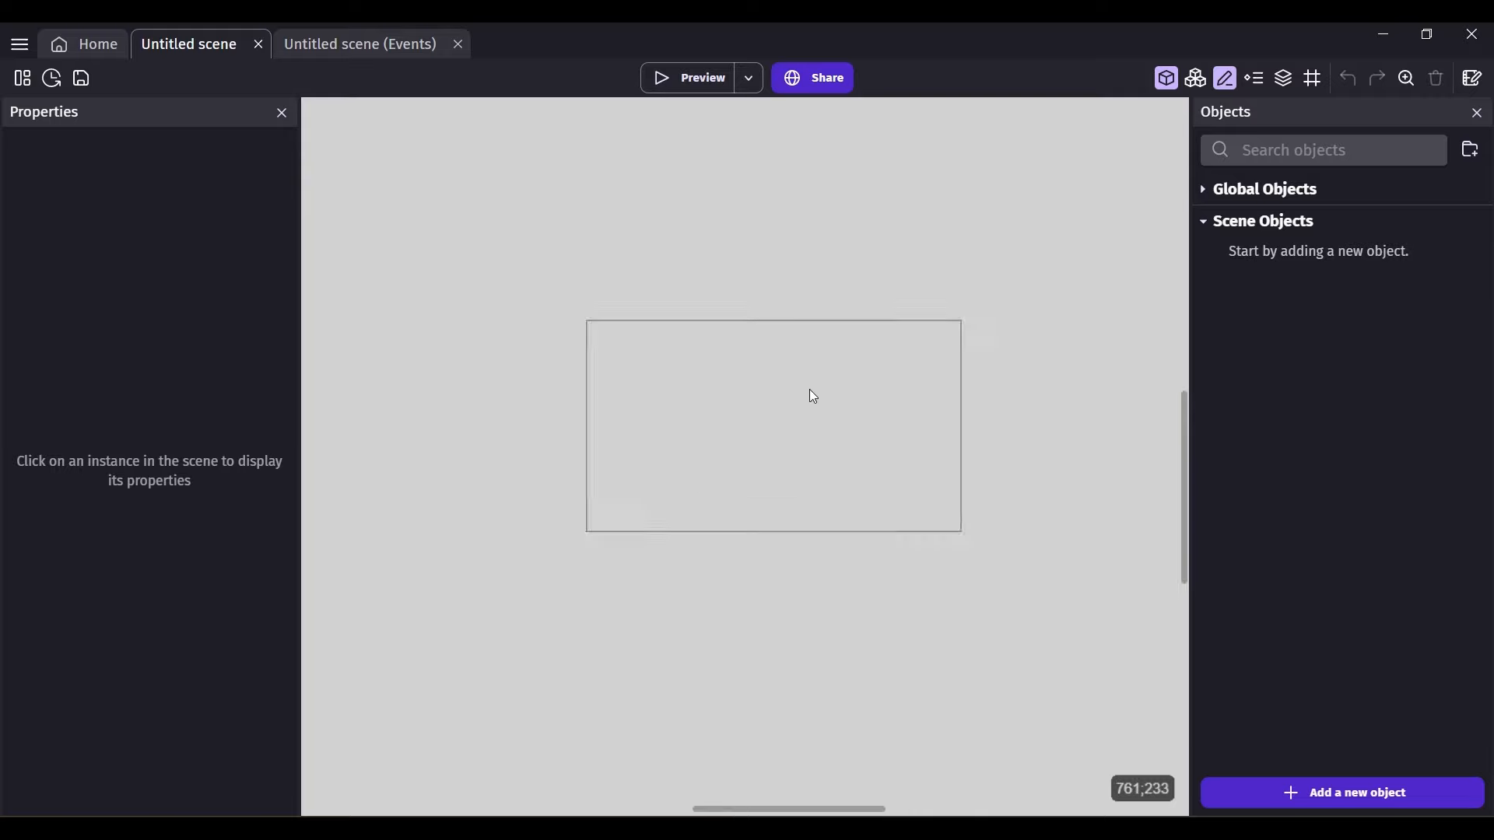
scroll(813, 397, down, 5)
scroll(813, 397, up, 9)
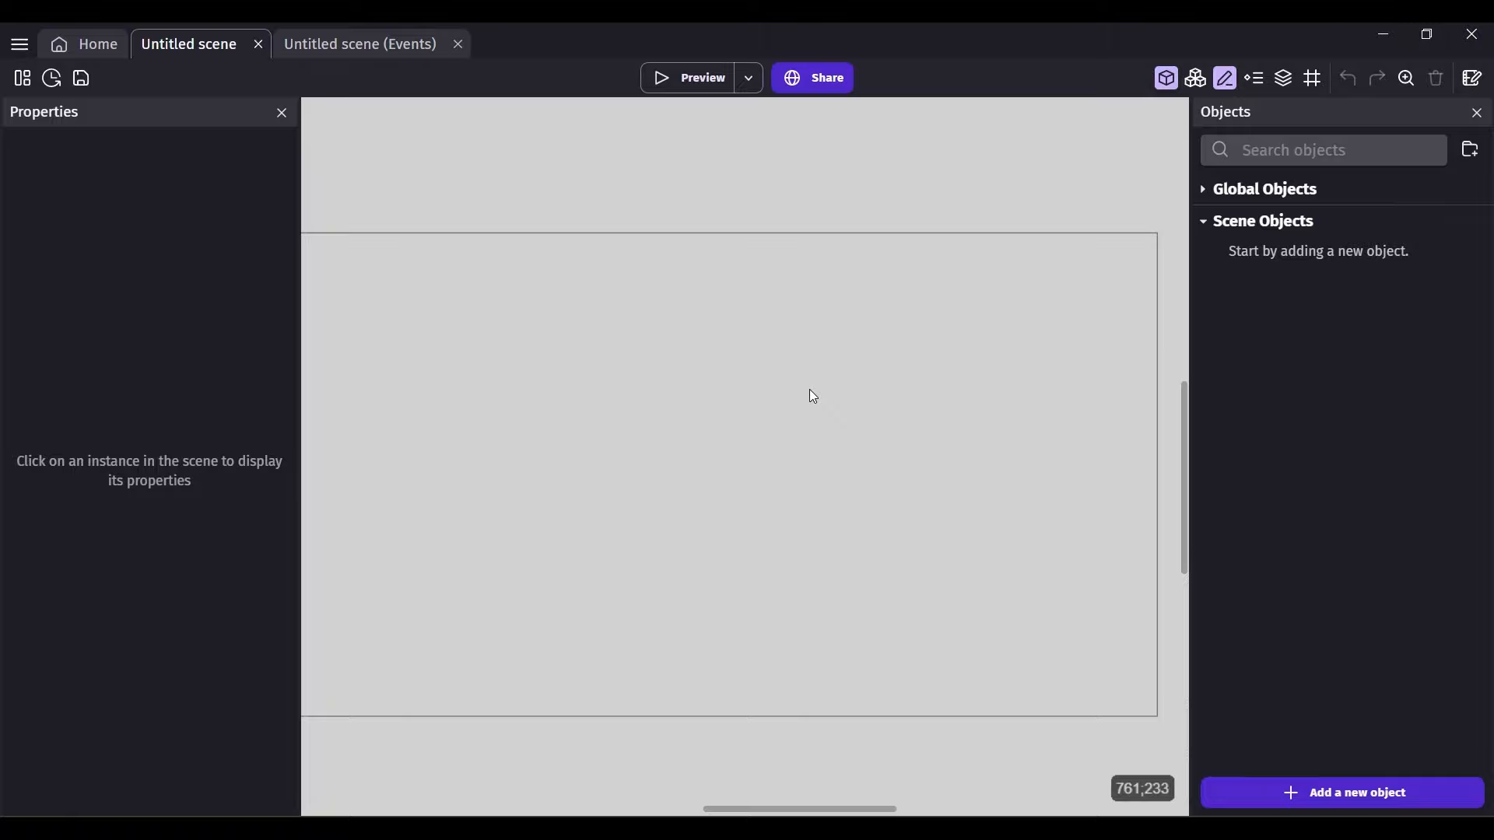
- Add a new Sprite object and resize its image canvas in Piskel to 150 by 150 px
click(1330, 792)
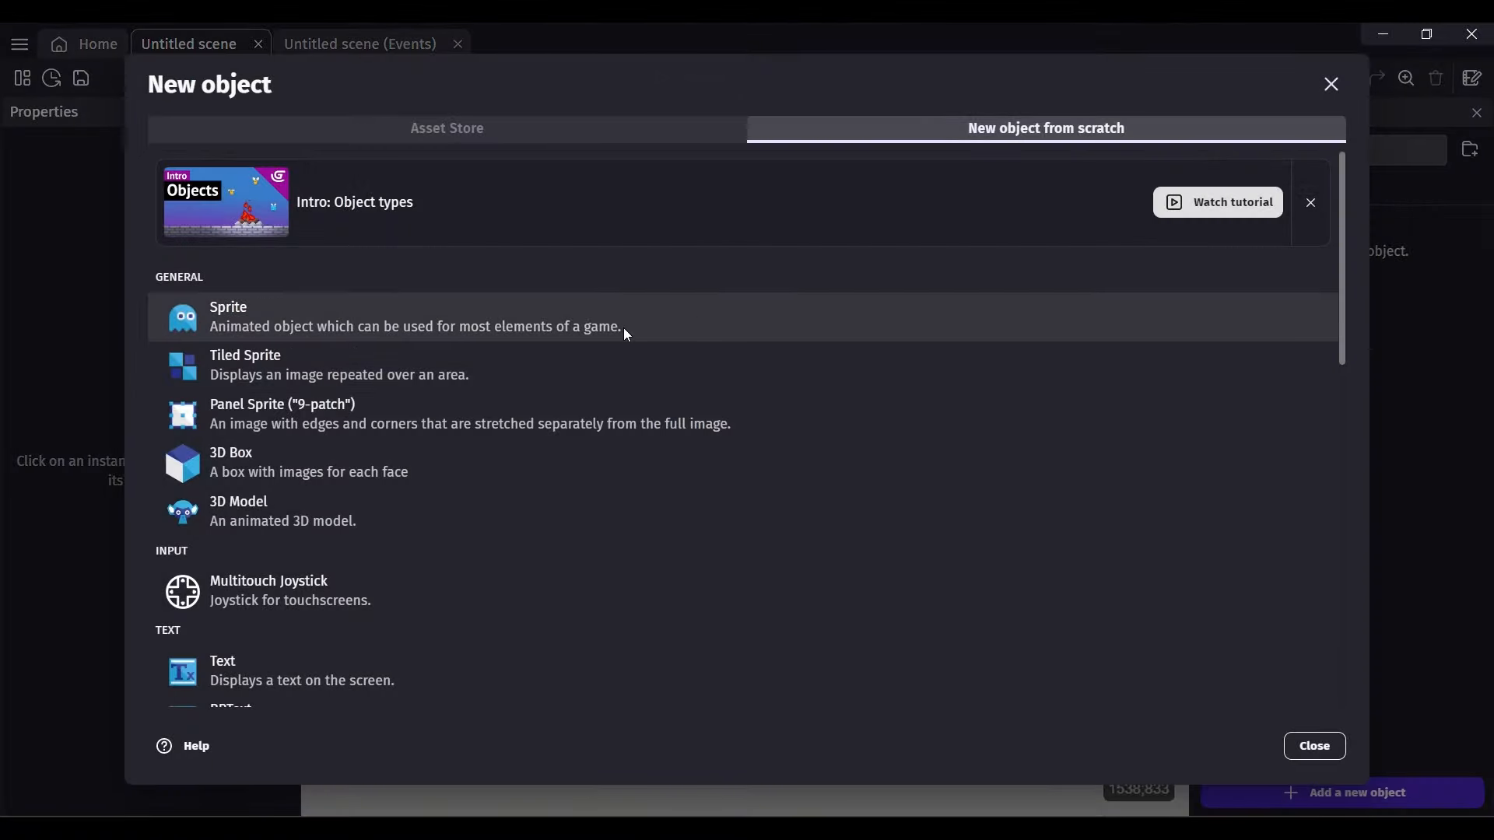
click(627, 334)
click(745, 498)
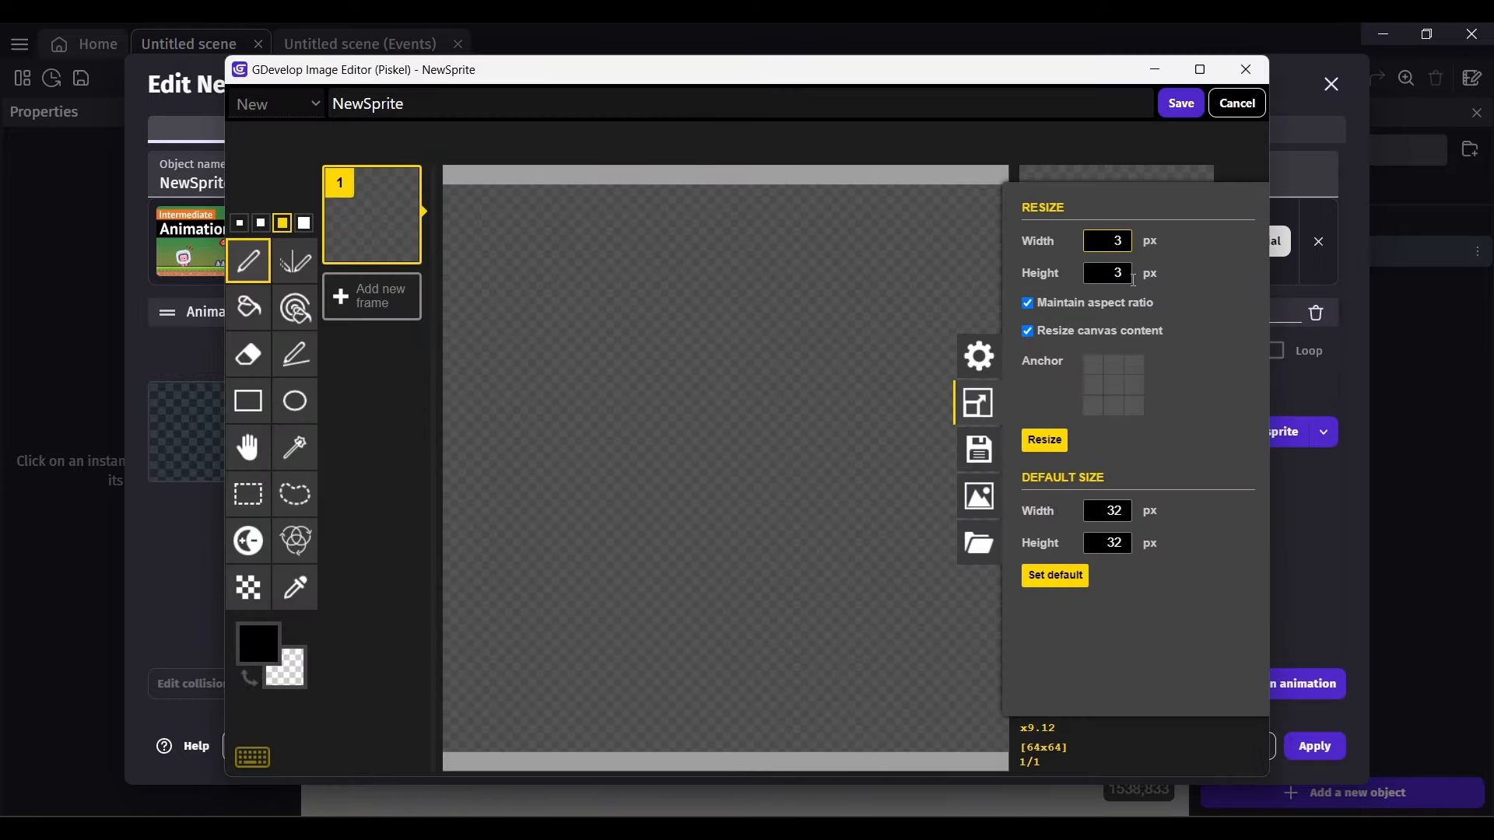
text(150)
key(Return)
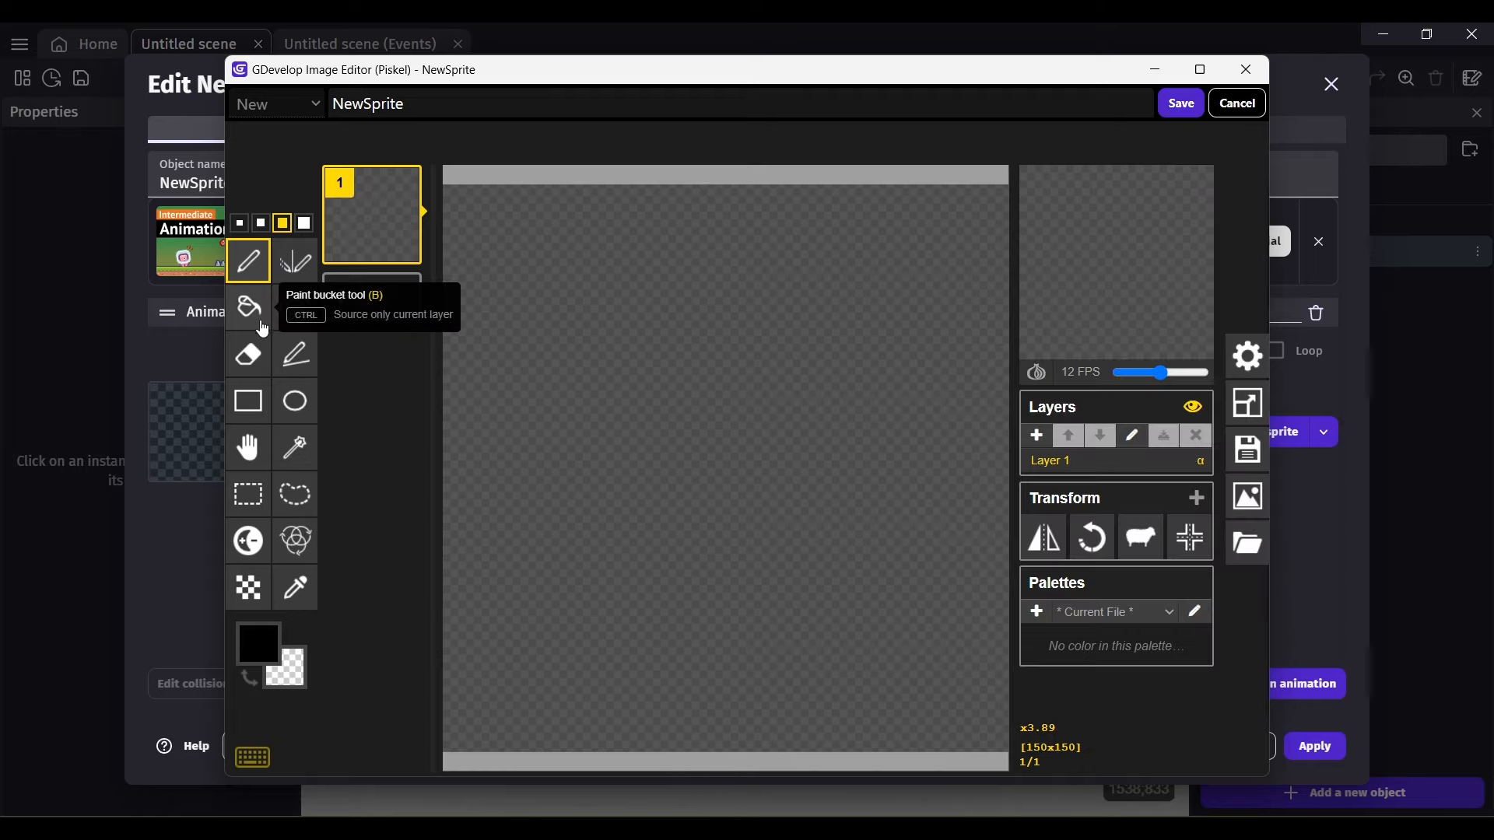
- Draw a circle spanning the whole sprite canvas and recolour its outline dark red
click(286, 404)
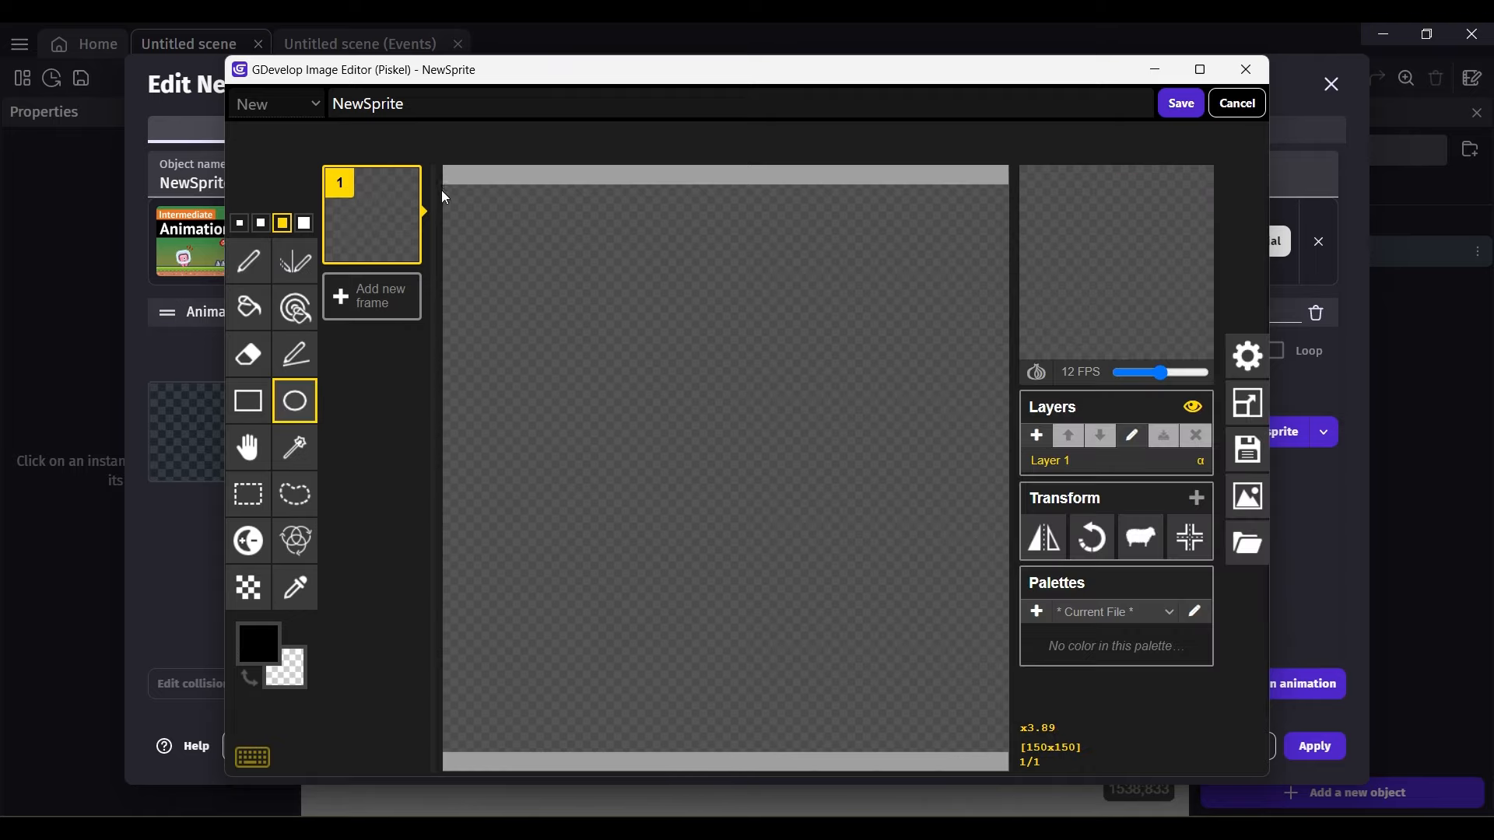
mouse_move(448, 182)
mouse_down()
mouse_move(837, 637)
mouse_move(1024, 760)
mouse_move(1009, 751)
mouse_up()
key(a)
click(265, 642)
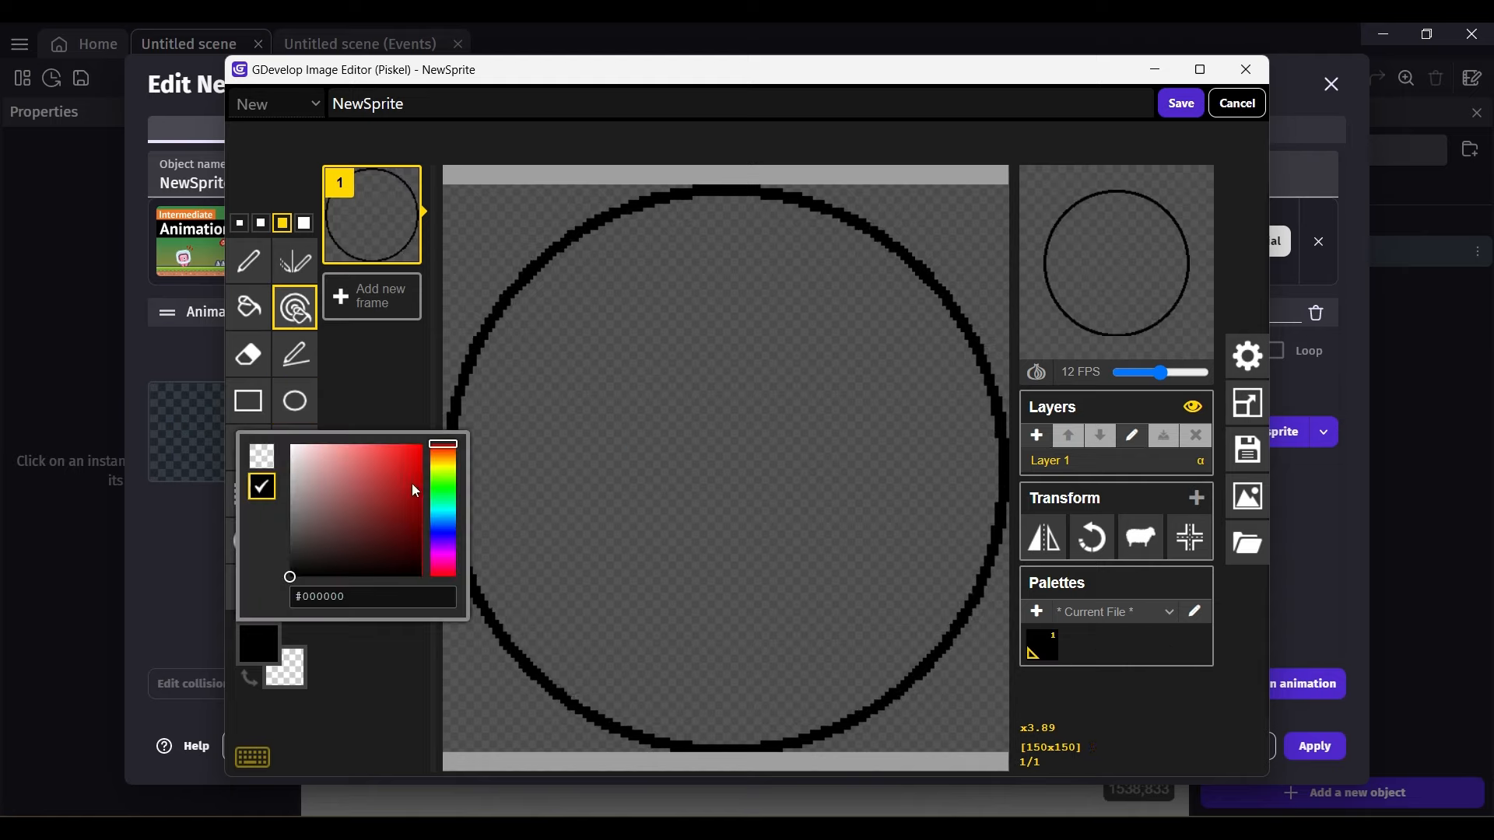
click(413, 478)
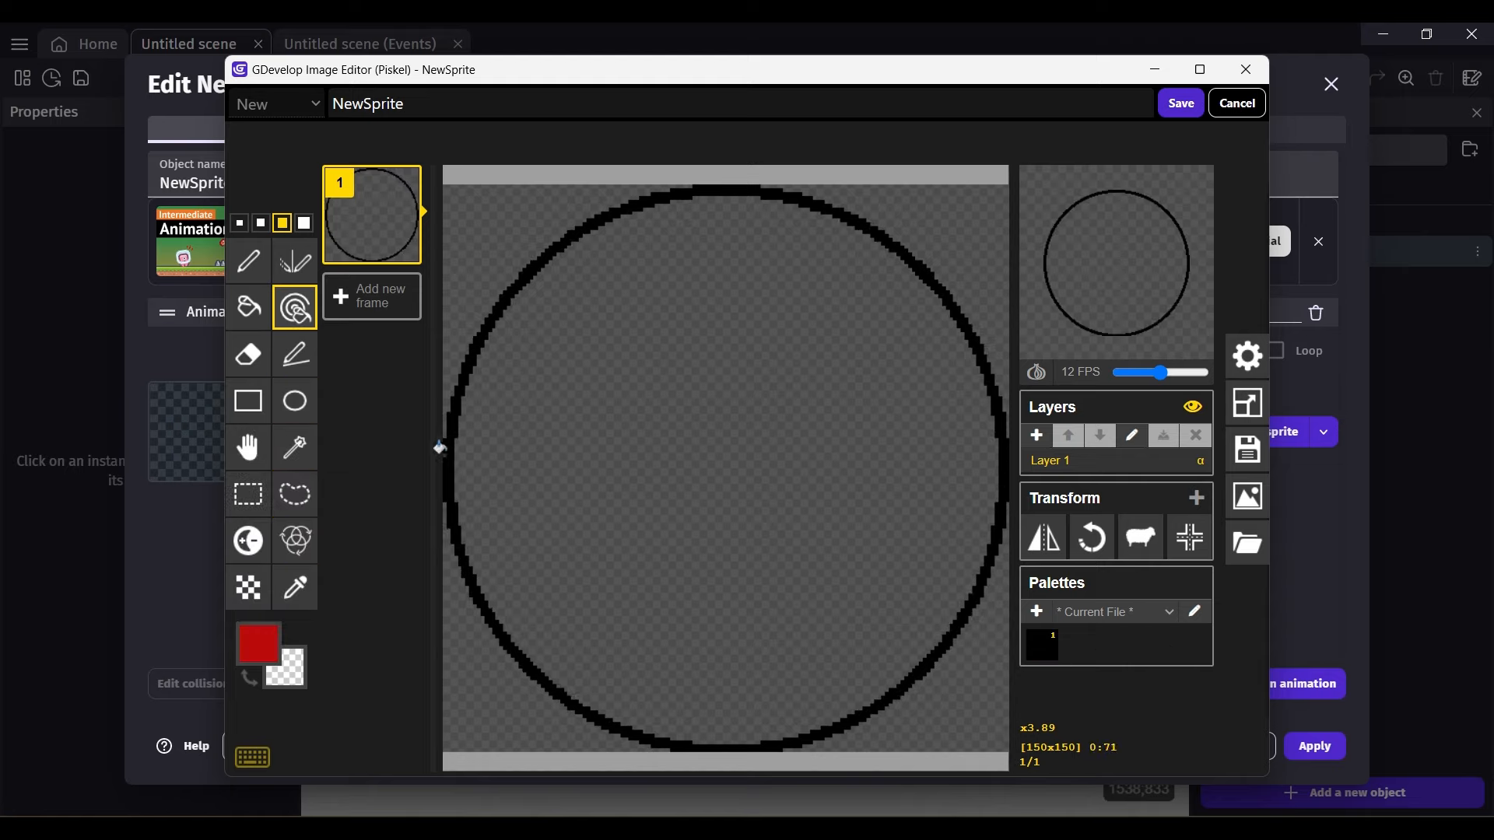
click(448, 440)
- Fill the circle's interior with the same dark red, then save the image and apply the sprite object
click(249, 307)
click(623, 387)
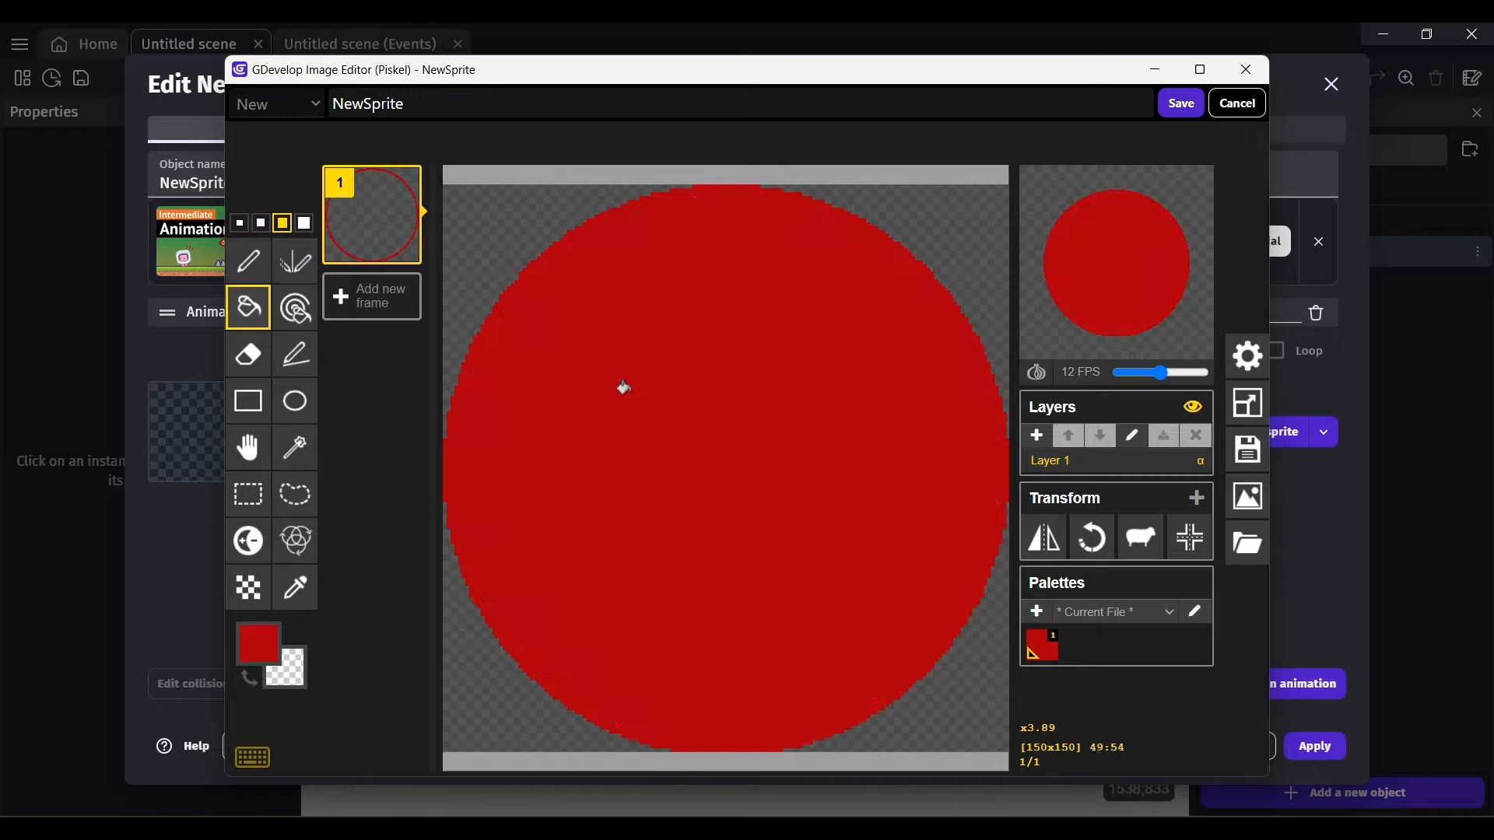
click(1181, 104)
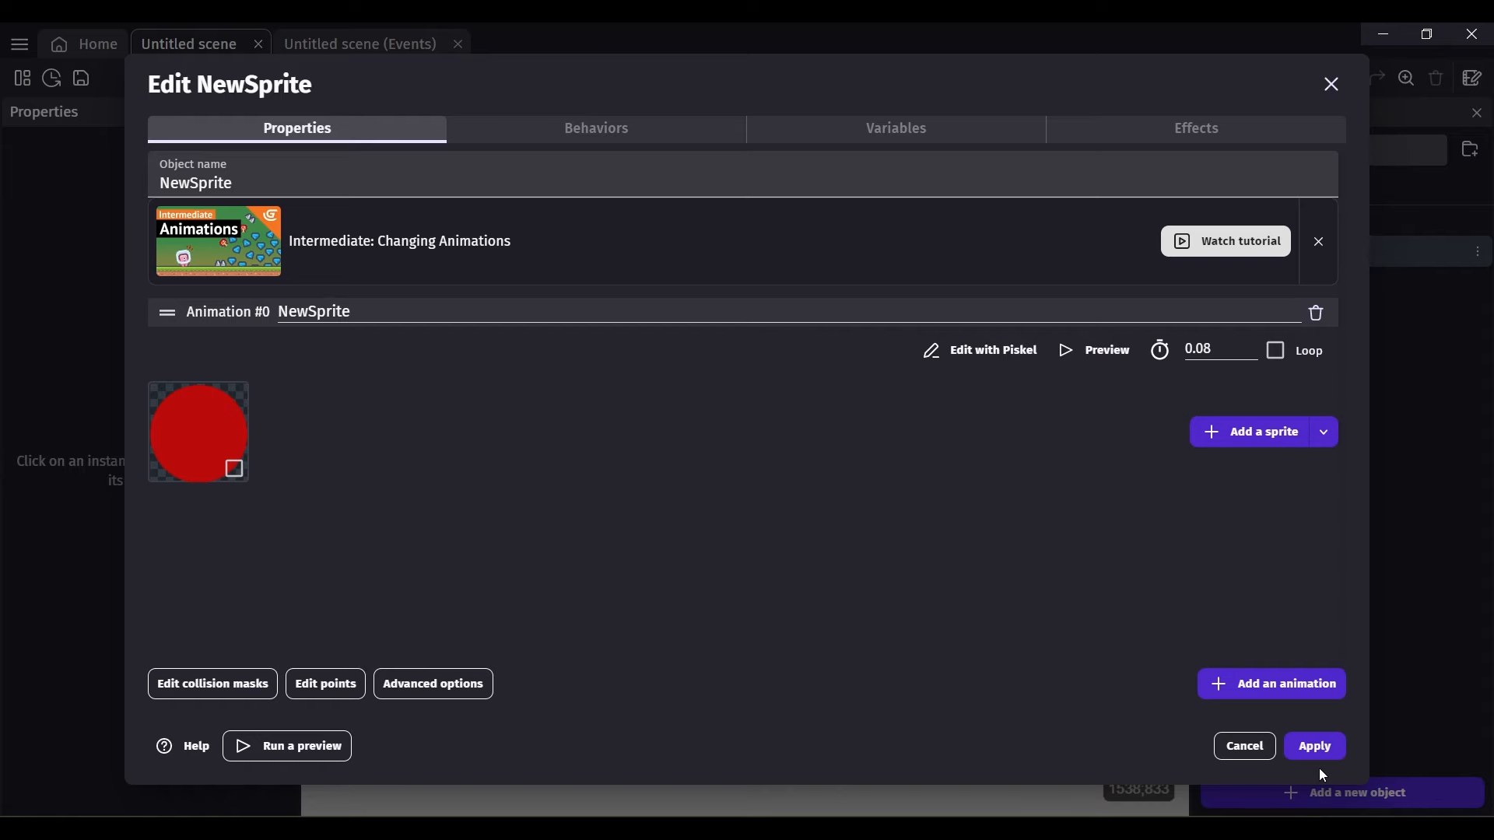
click(1313, 748)
- Rename the red circle sprite object to "Player"
click(1477, 251)
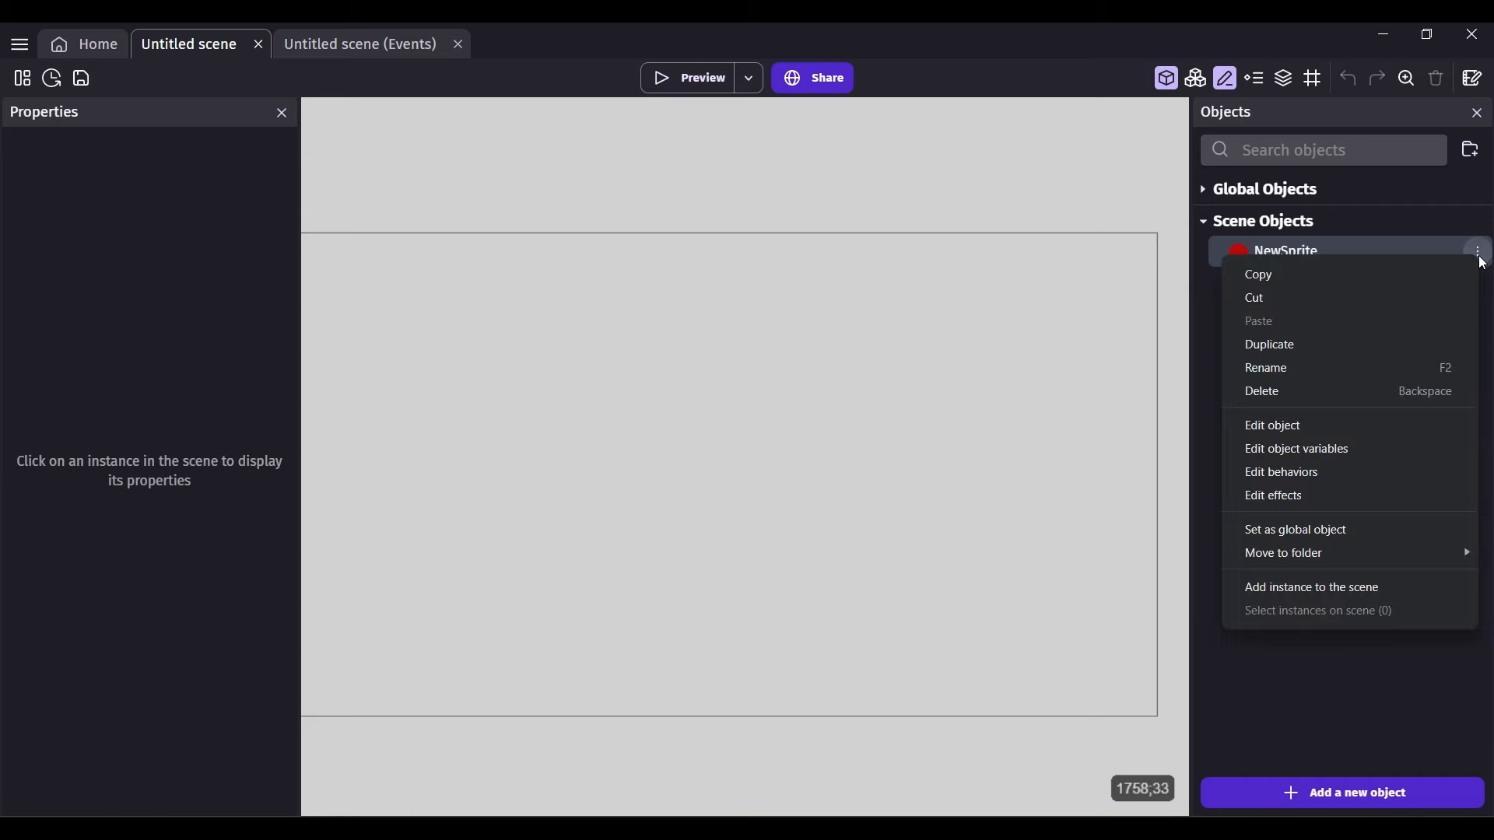
click(1282, 374)
key(BackSpace)
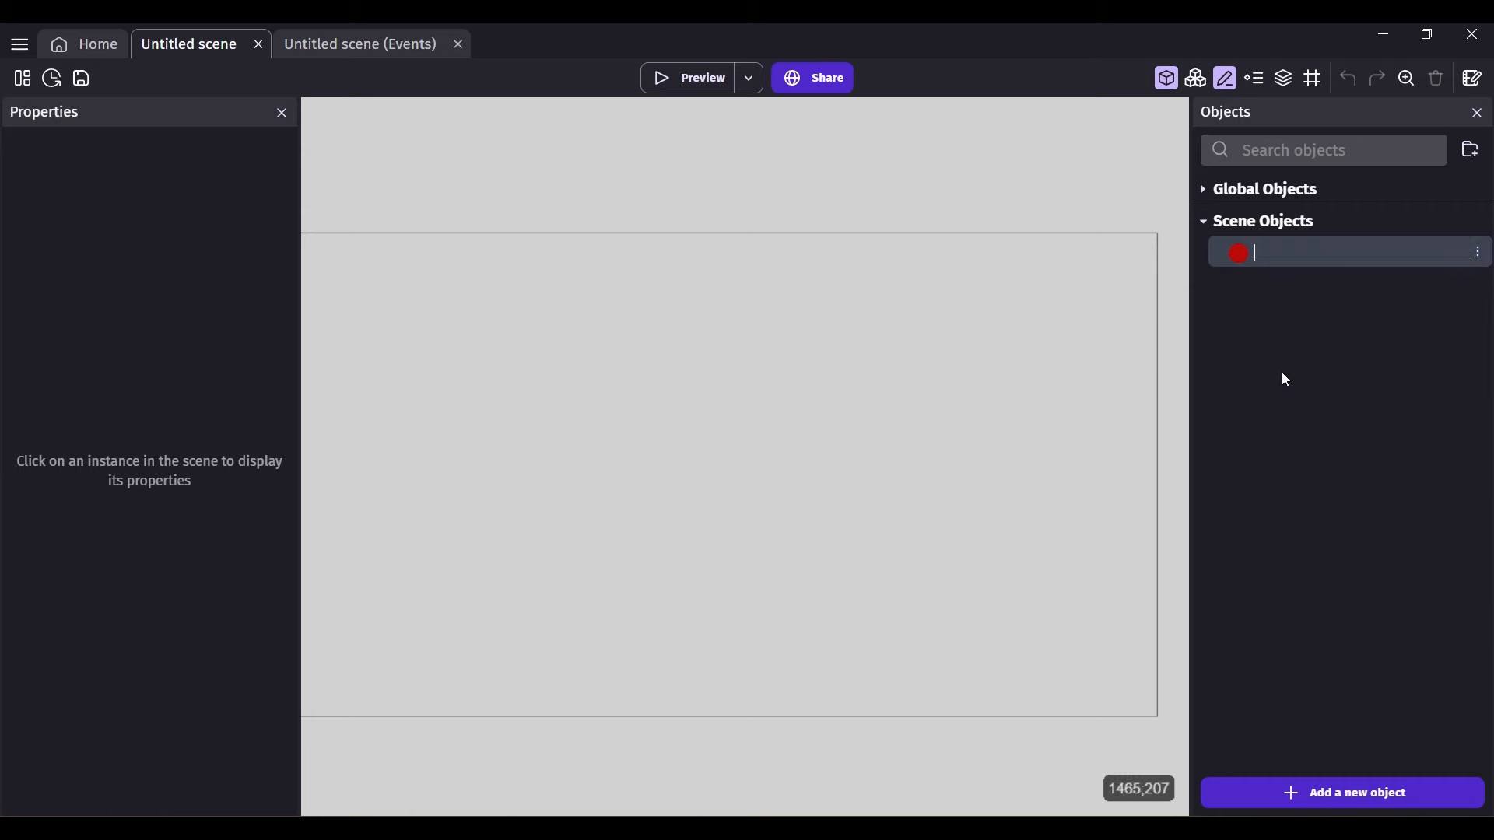
text(Player)
key(Return)
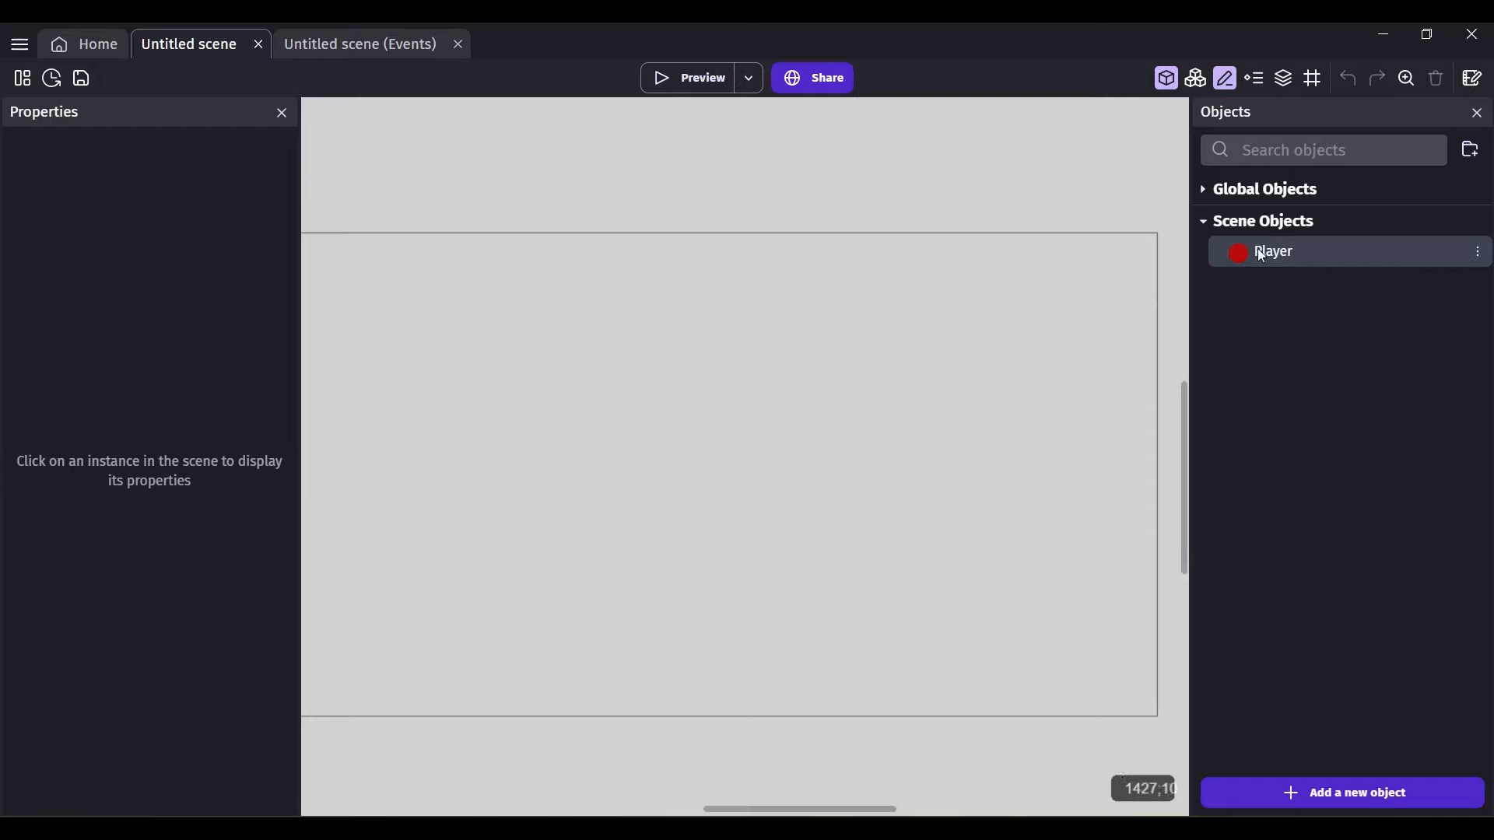
- Place a Player instance near the left edge of the scene frame and scale it down slightly
scroll(448, 408, down, 5)
scroll(448, 408, up, 5)
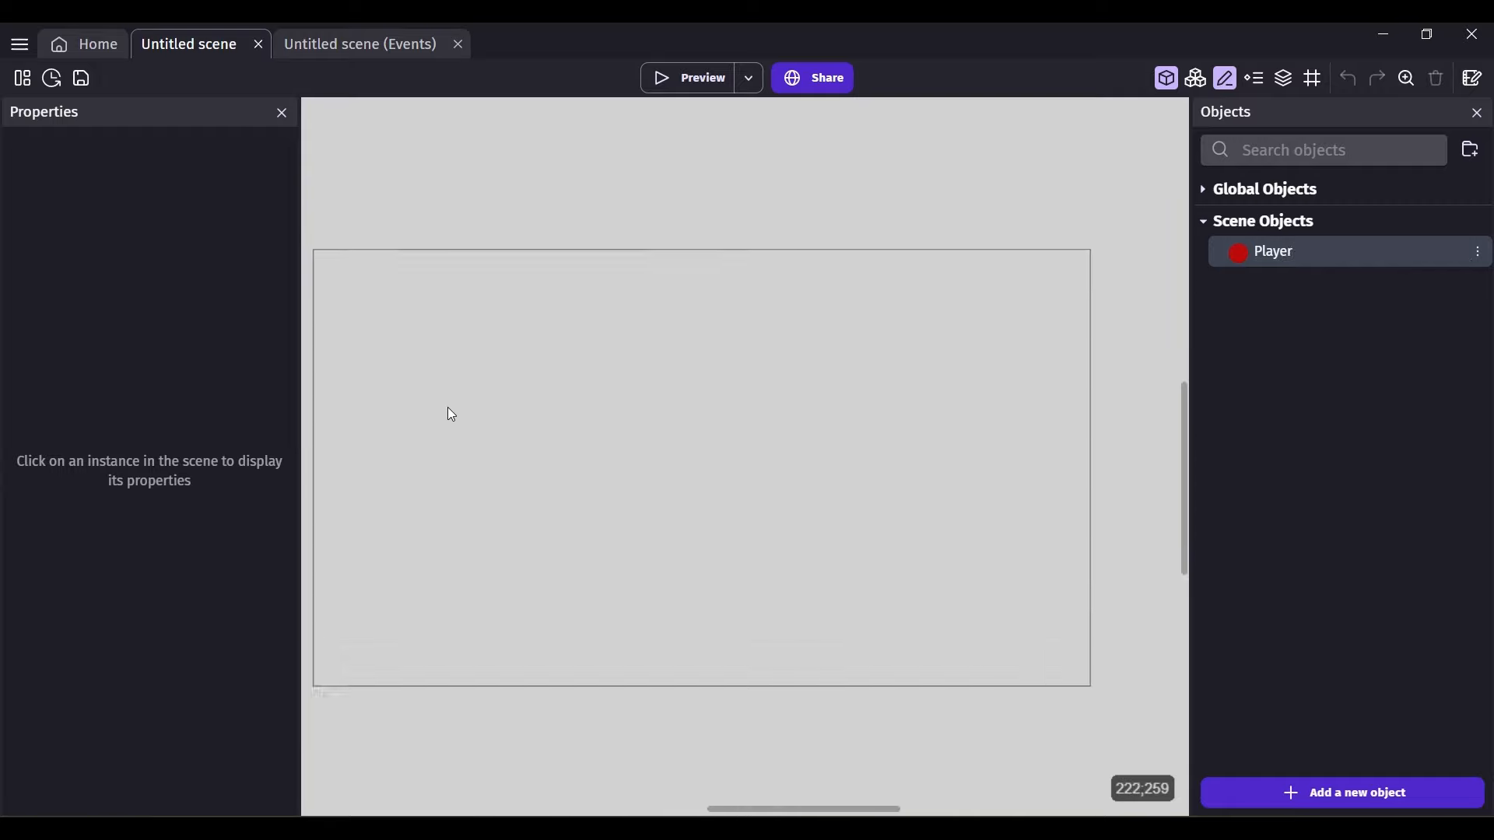
scroll(448, 409, down, 2)
drag(1243, 250, 426, 399)
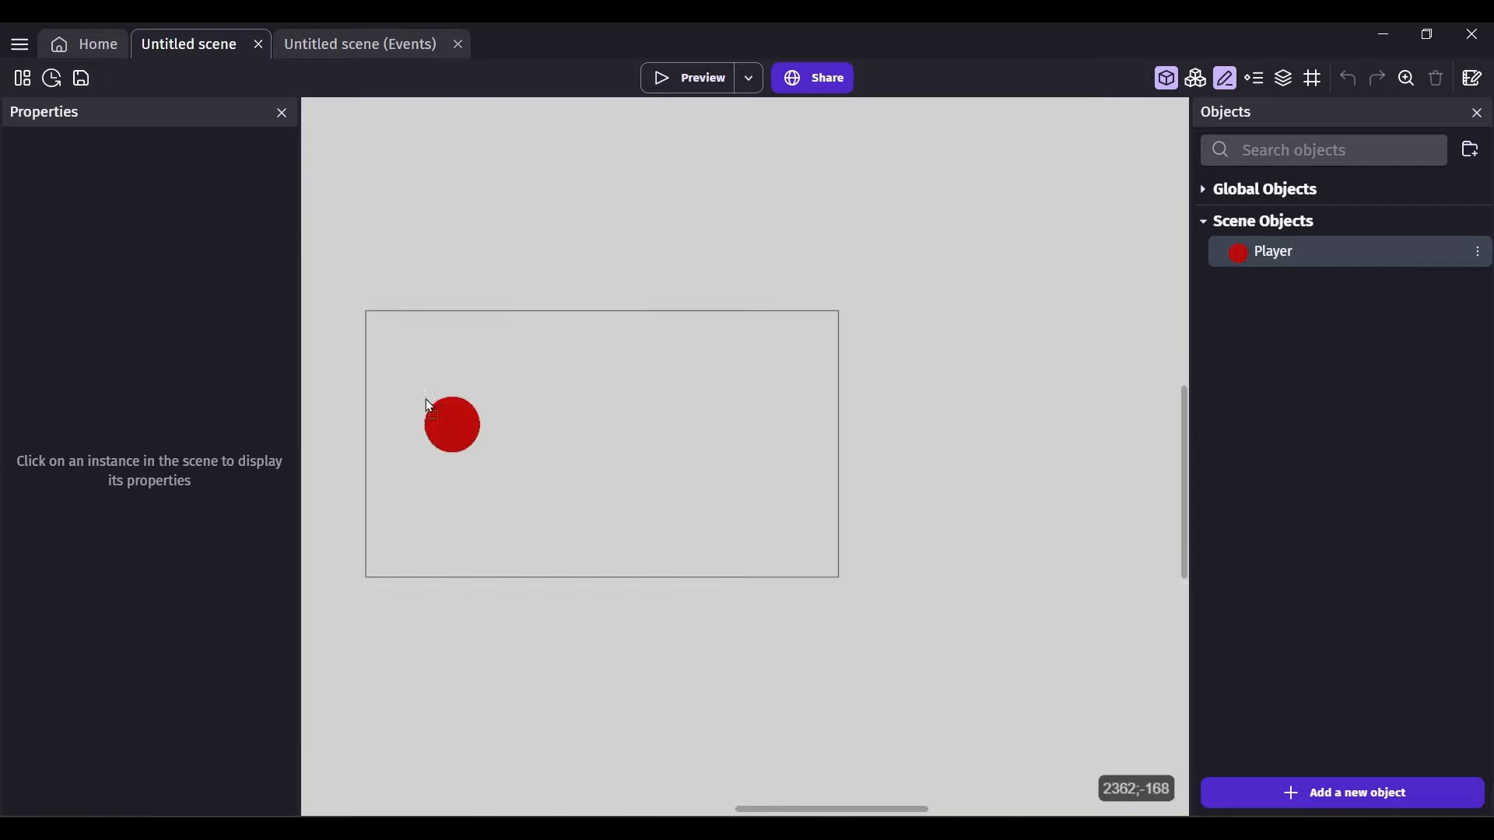
click(453, 420)
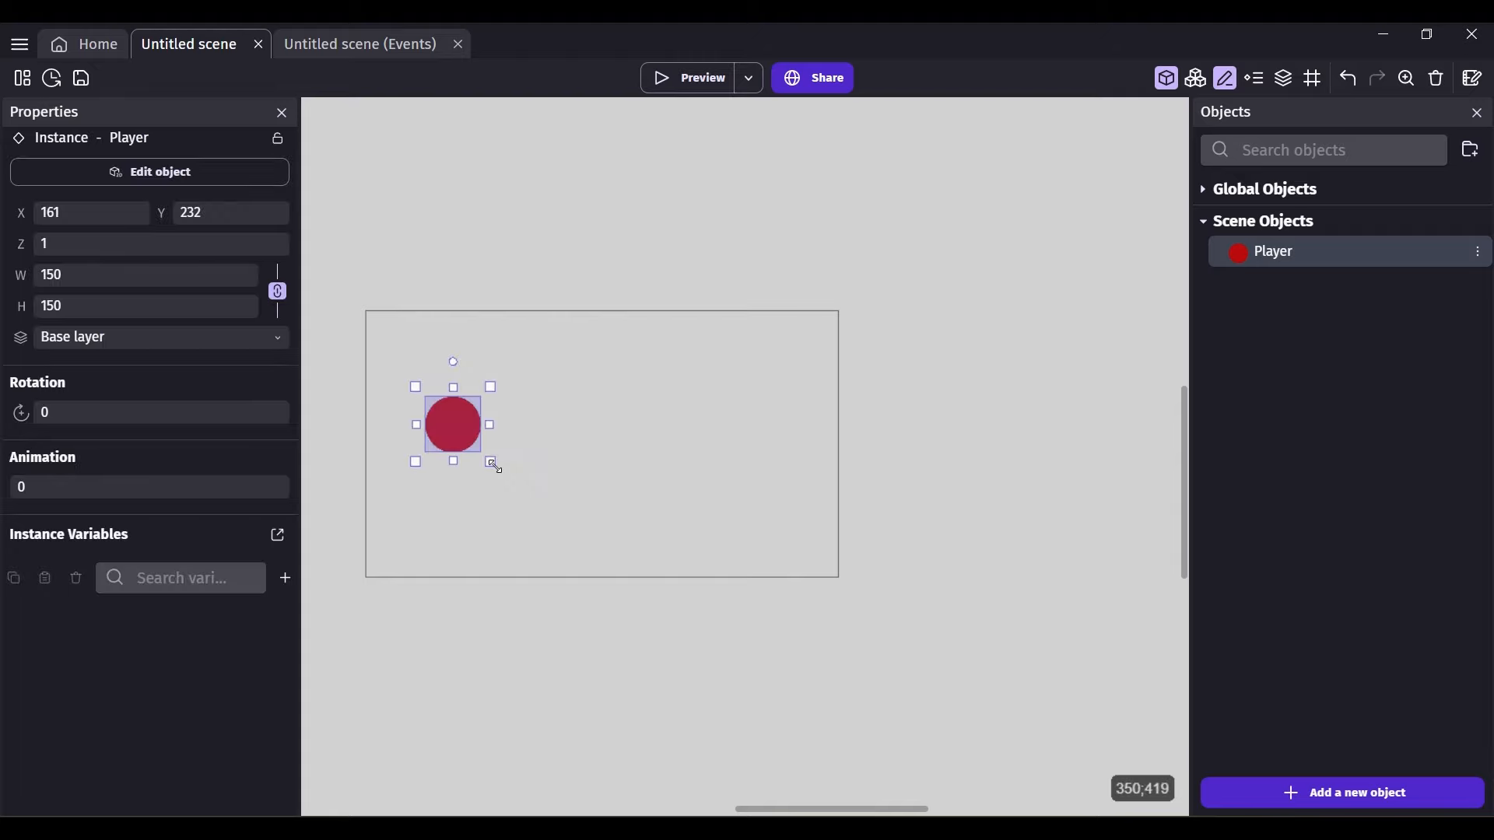
drag(490, 462, 481, 454)
click(904, 293)
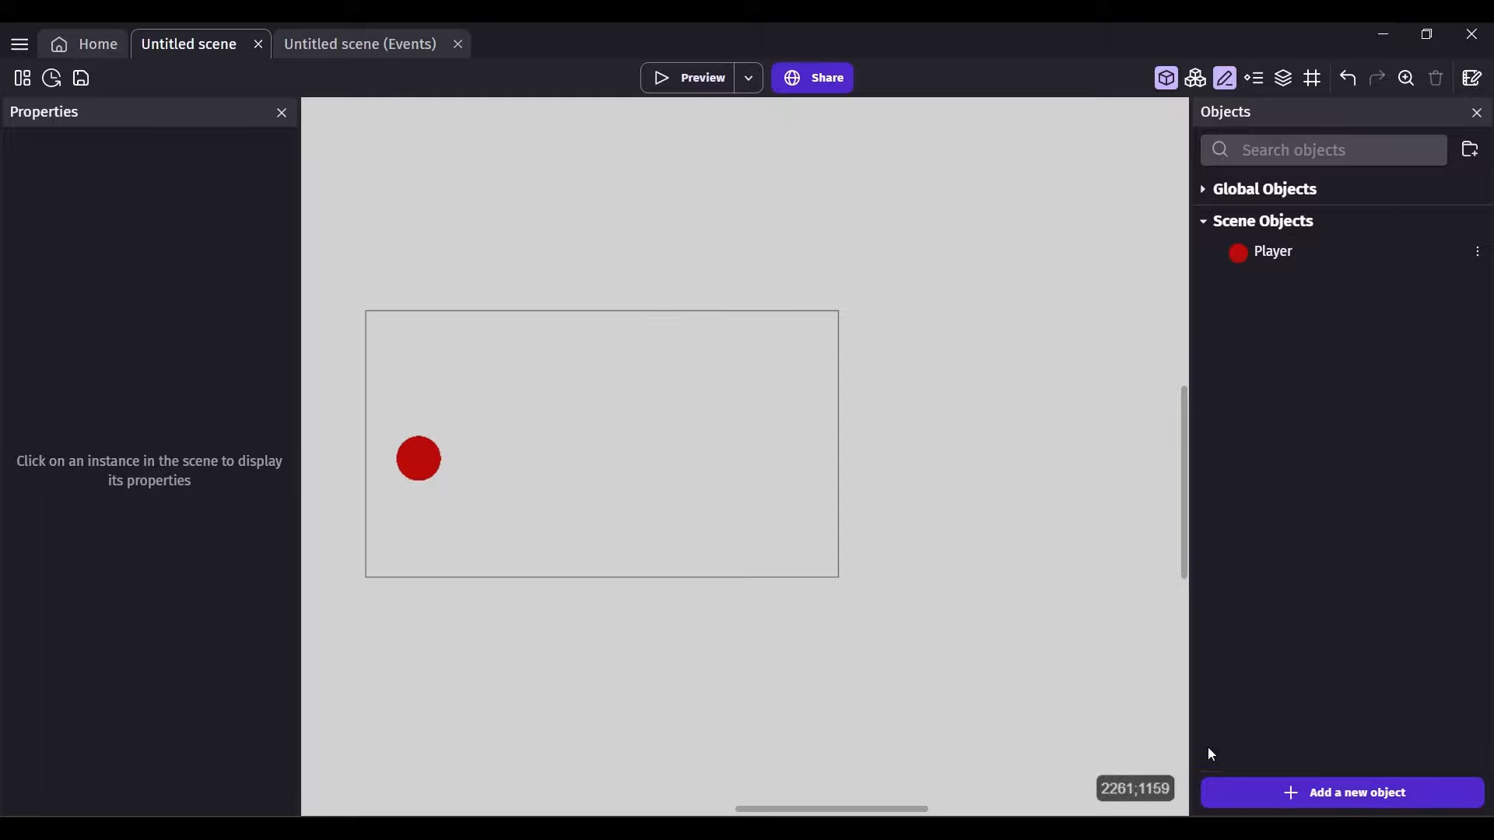
- Add a Tiled Sprite object and resize its image canvas in Piskel to 250 by 250 px
click(1304, 796)
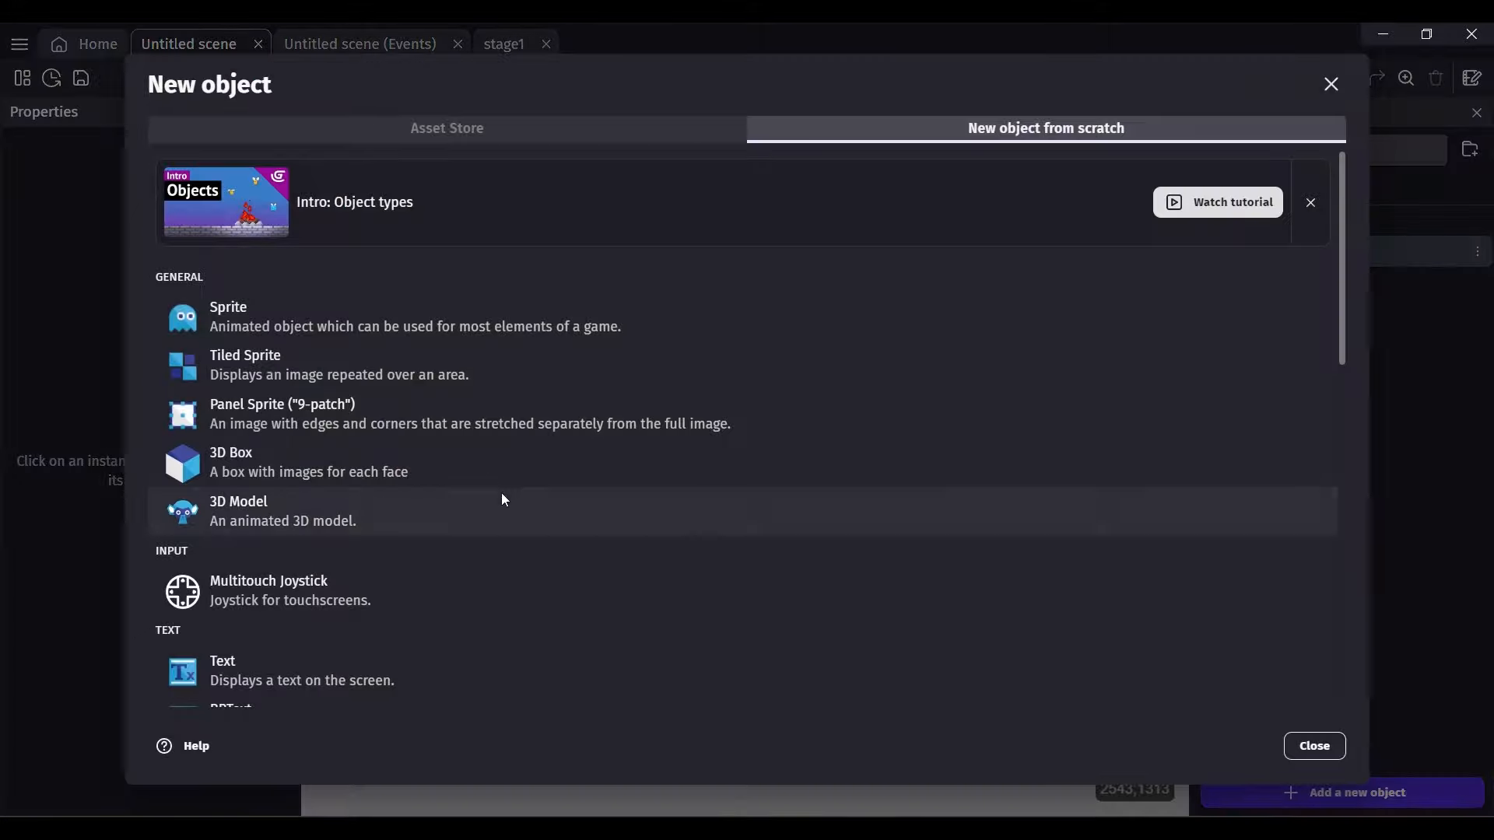
click(421, 377)
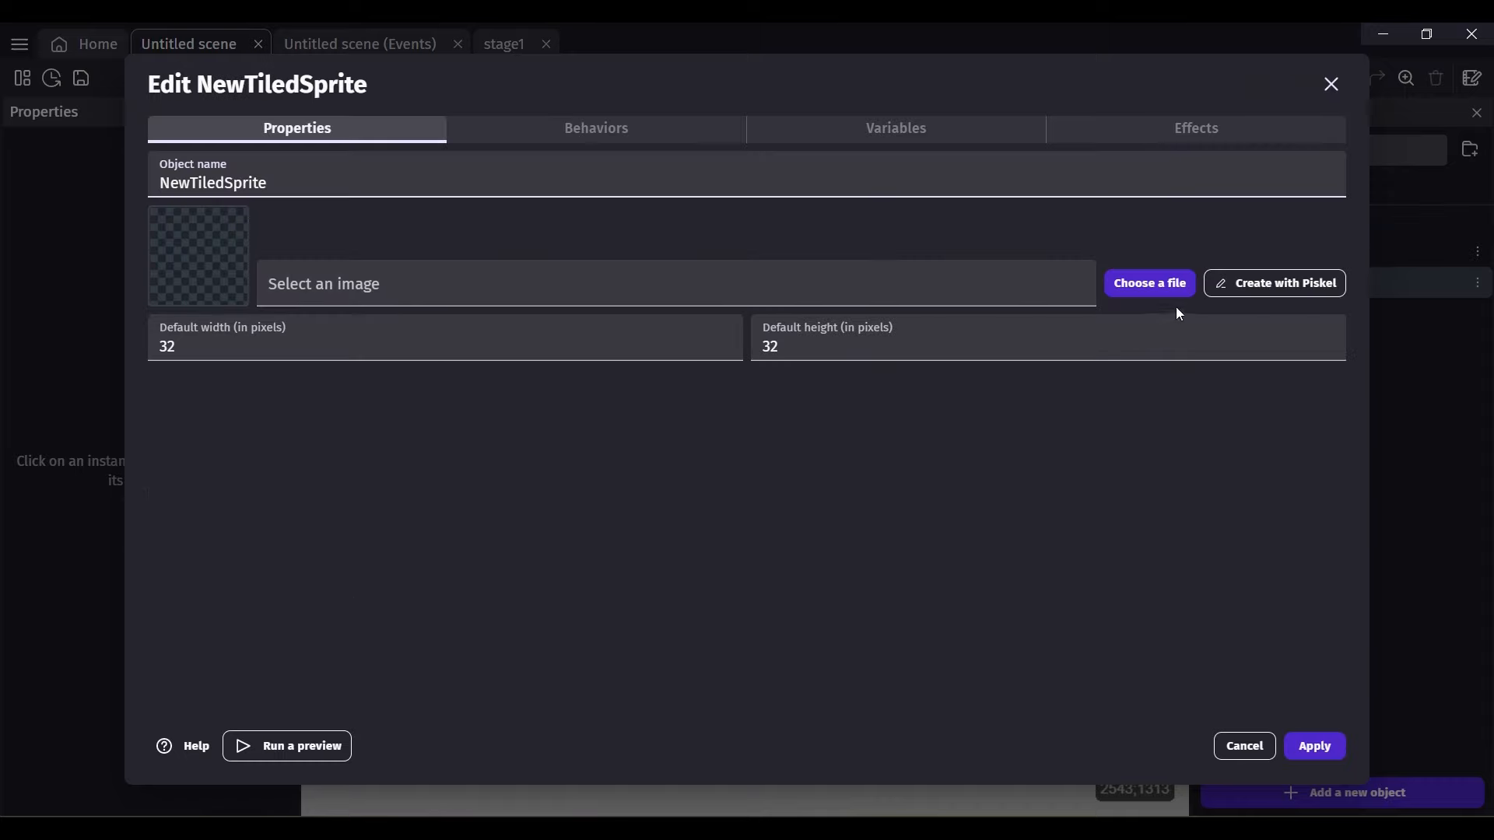
click(1245, 286)
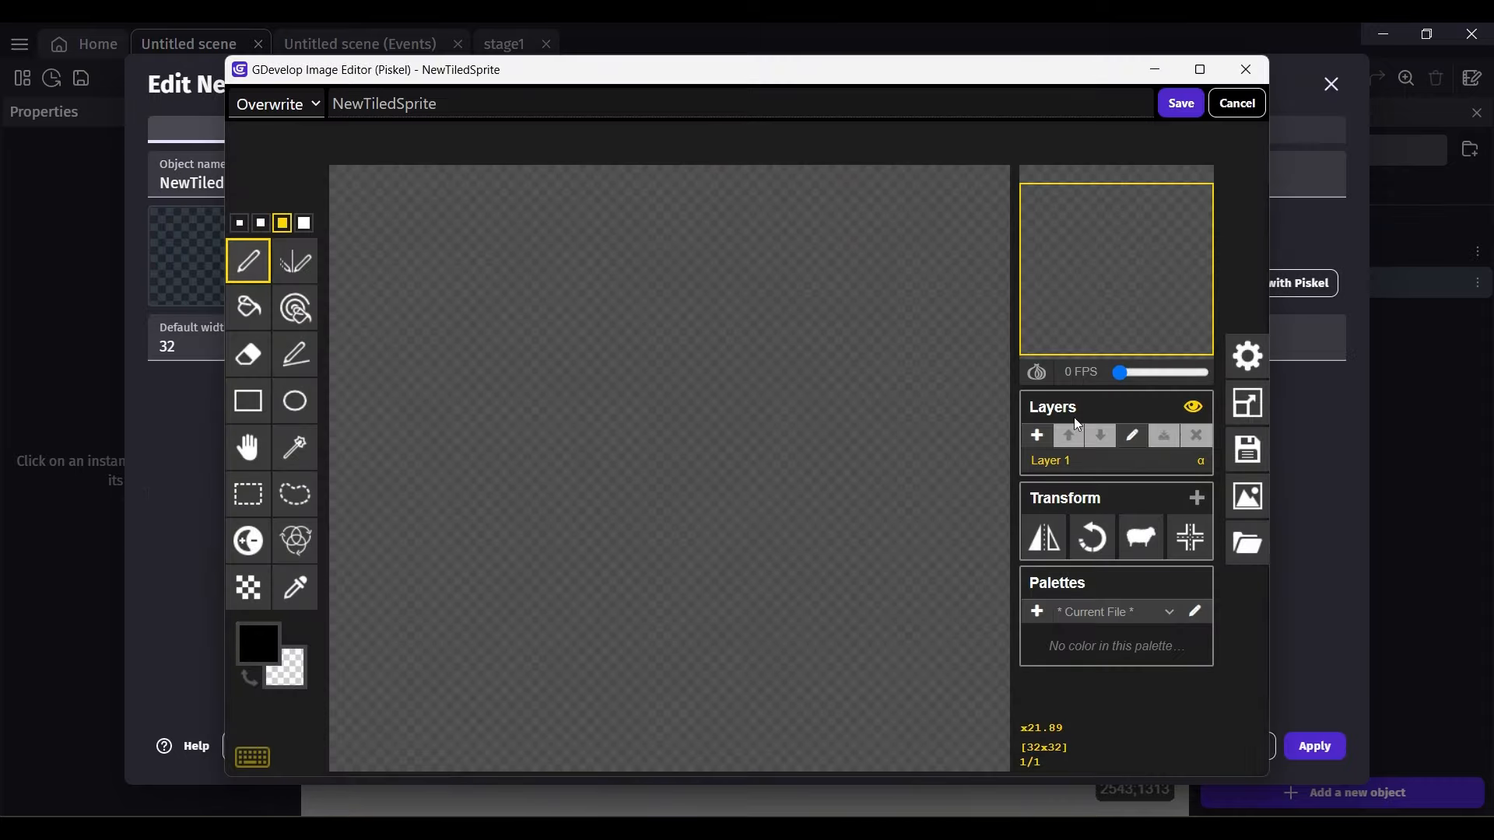
click(1248, 404)
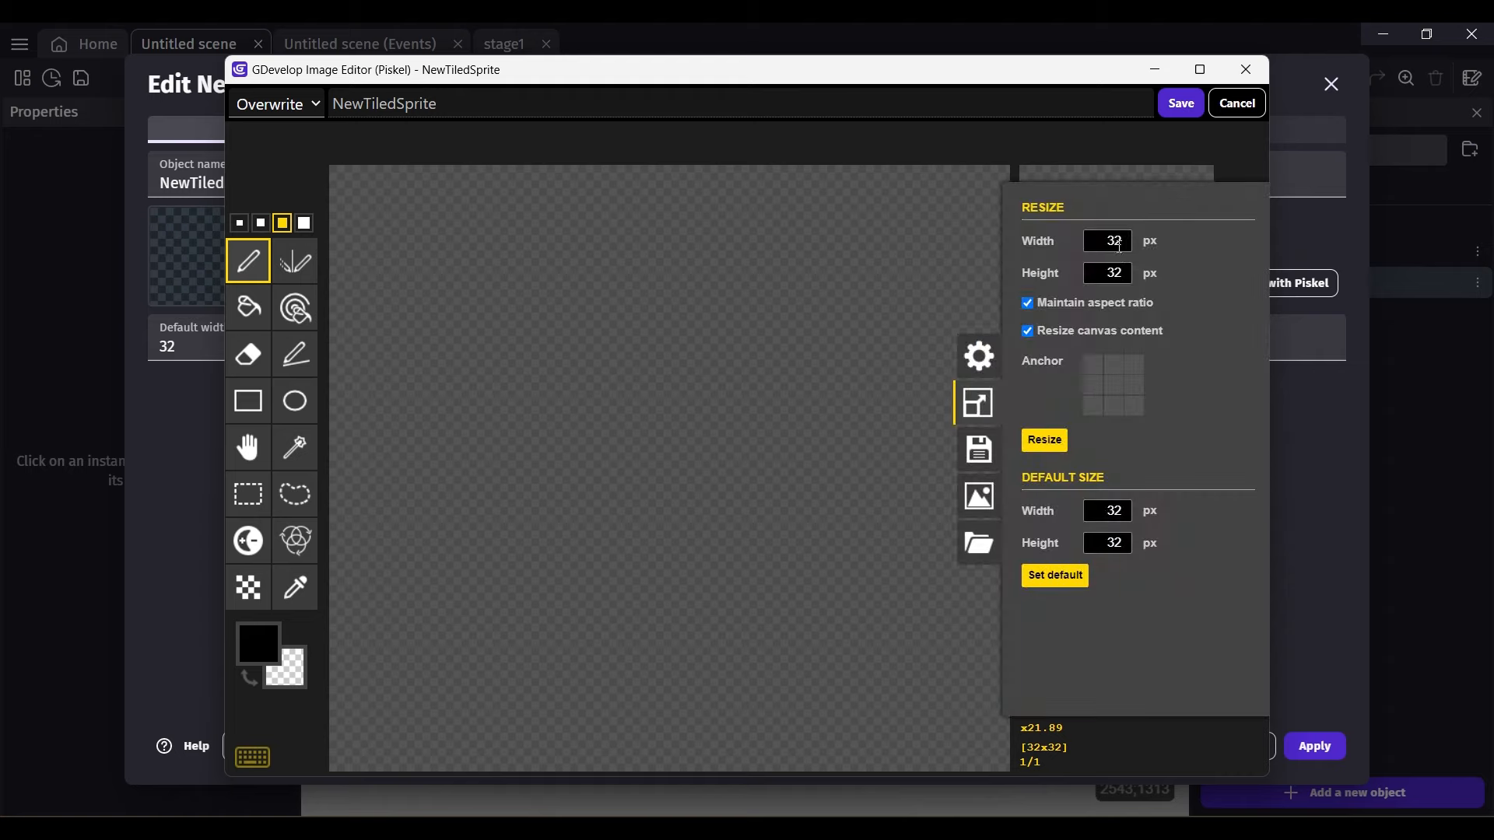
text(250)
key(Return)
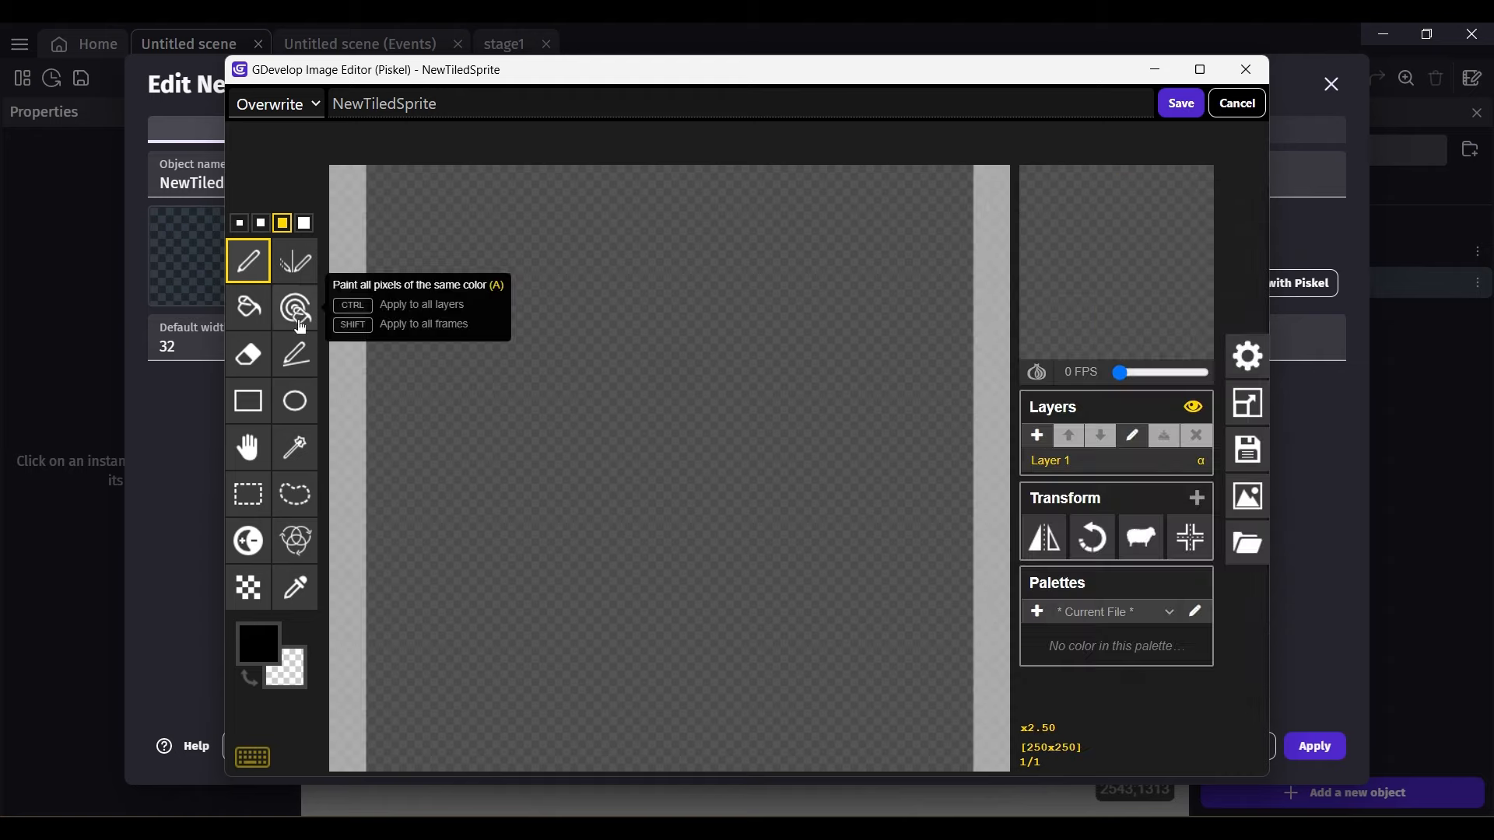
- Paint the whole tiled sprite canvas black, save the image and apply the object
click(300, 326)
click(644, 417)
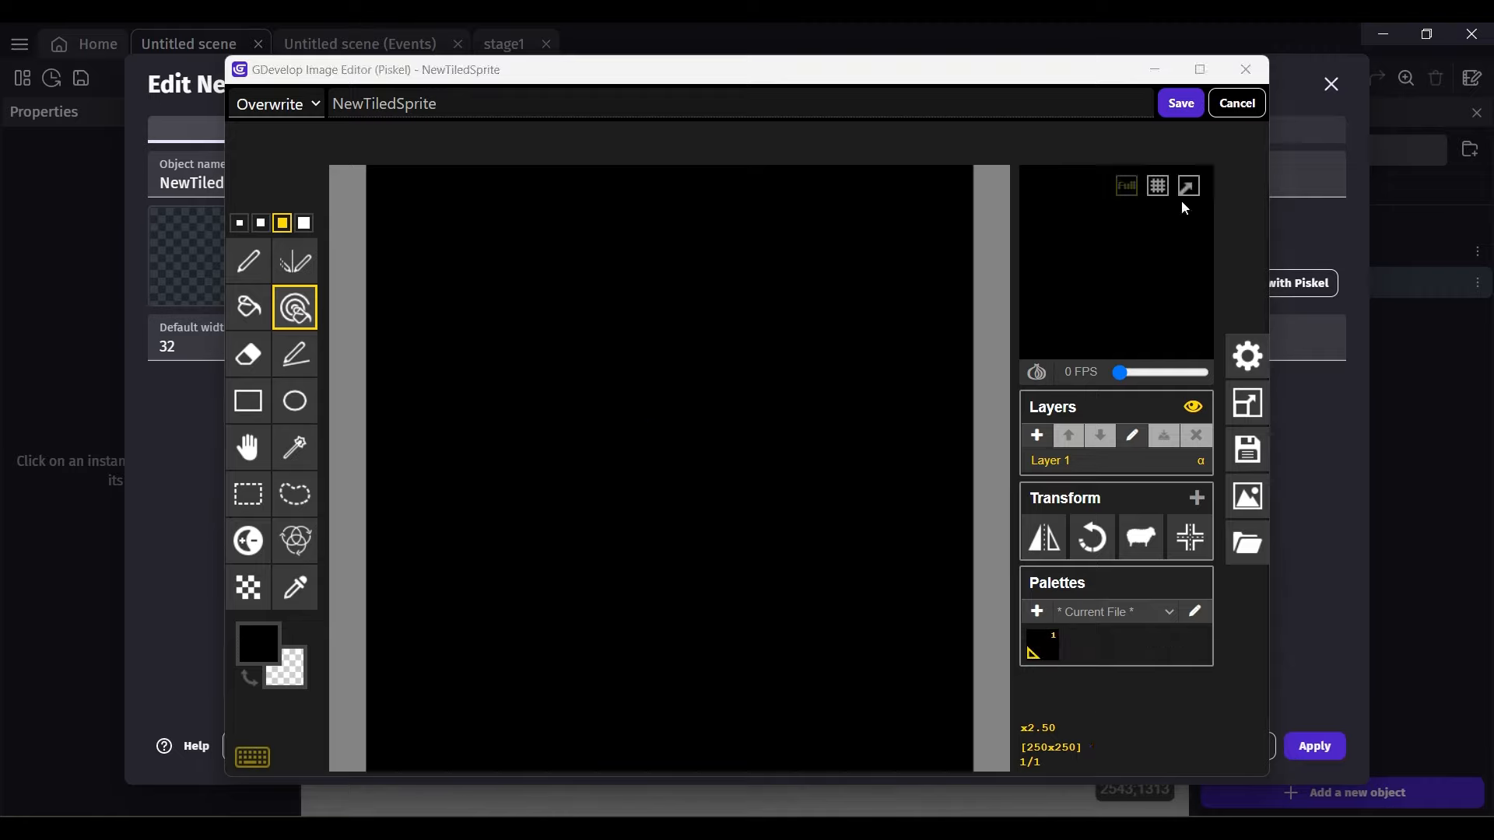
click(1181, 103)
click(1322, 748)
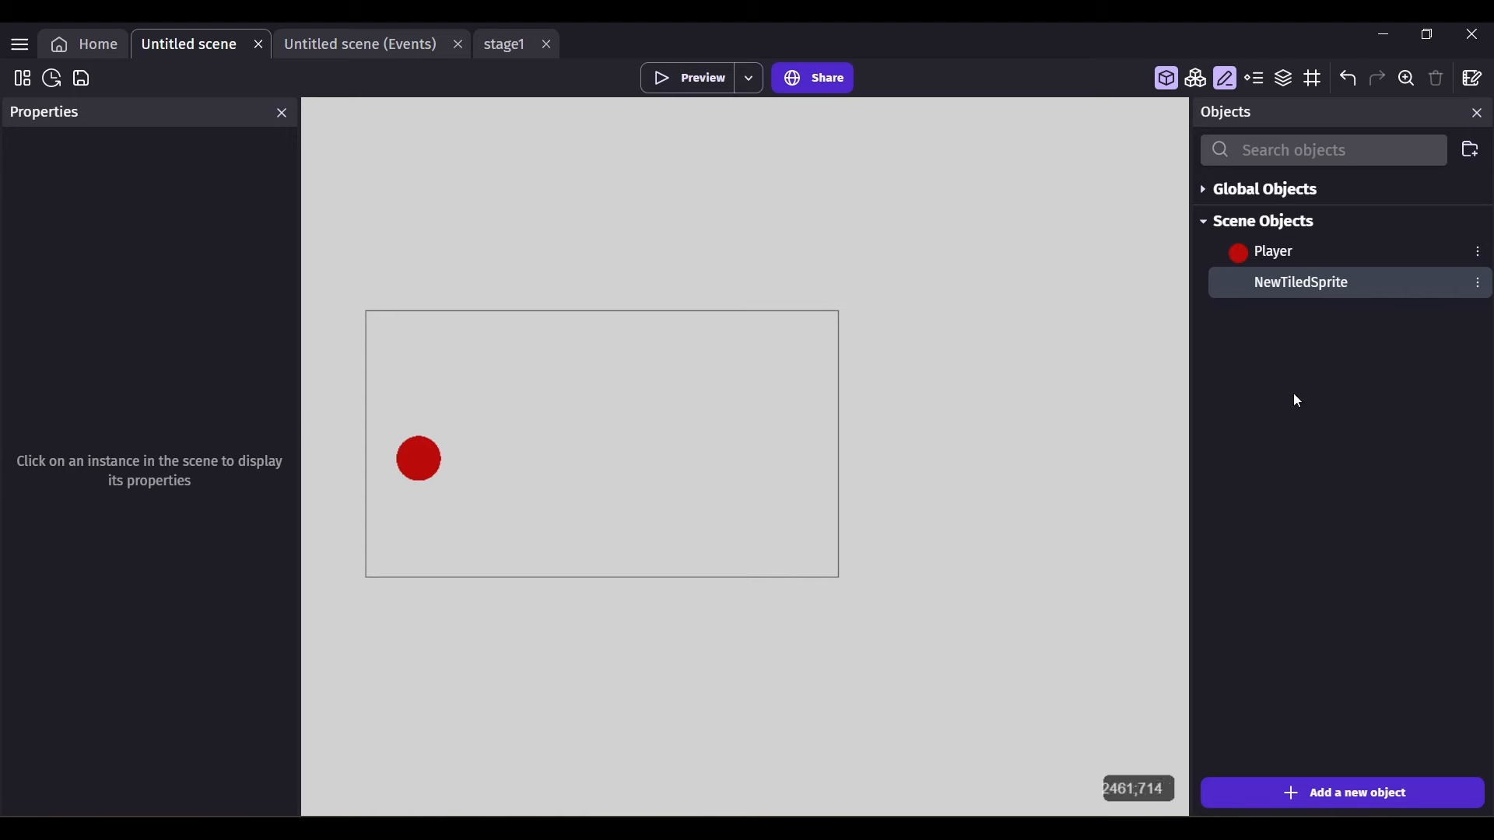
- Rename the black tiled sprite object to "ground"
click(1476, 282)
click(1283, 394)
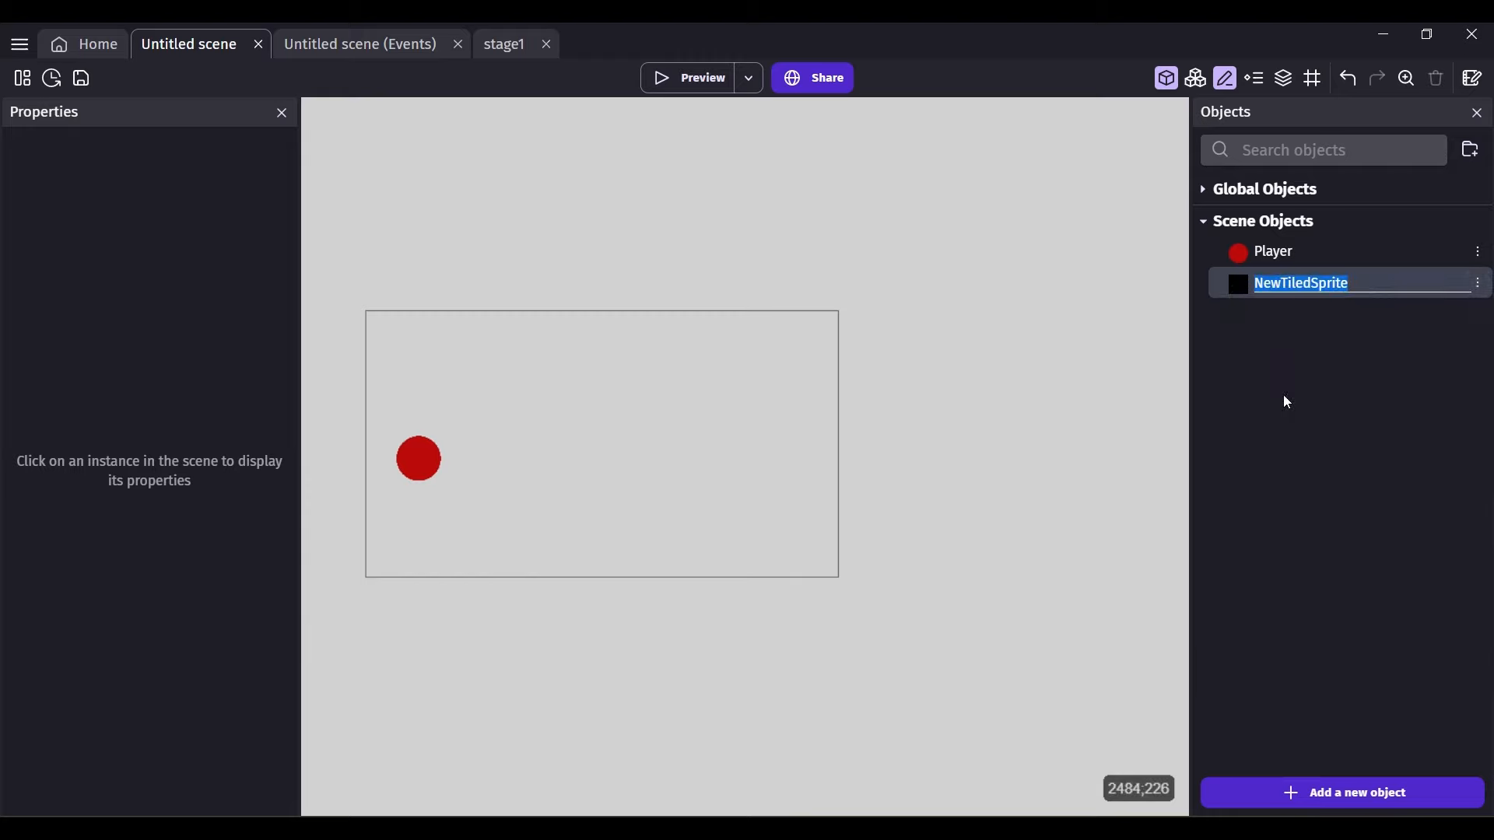
key(BackSpace)
text(ground)
key(Return)
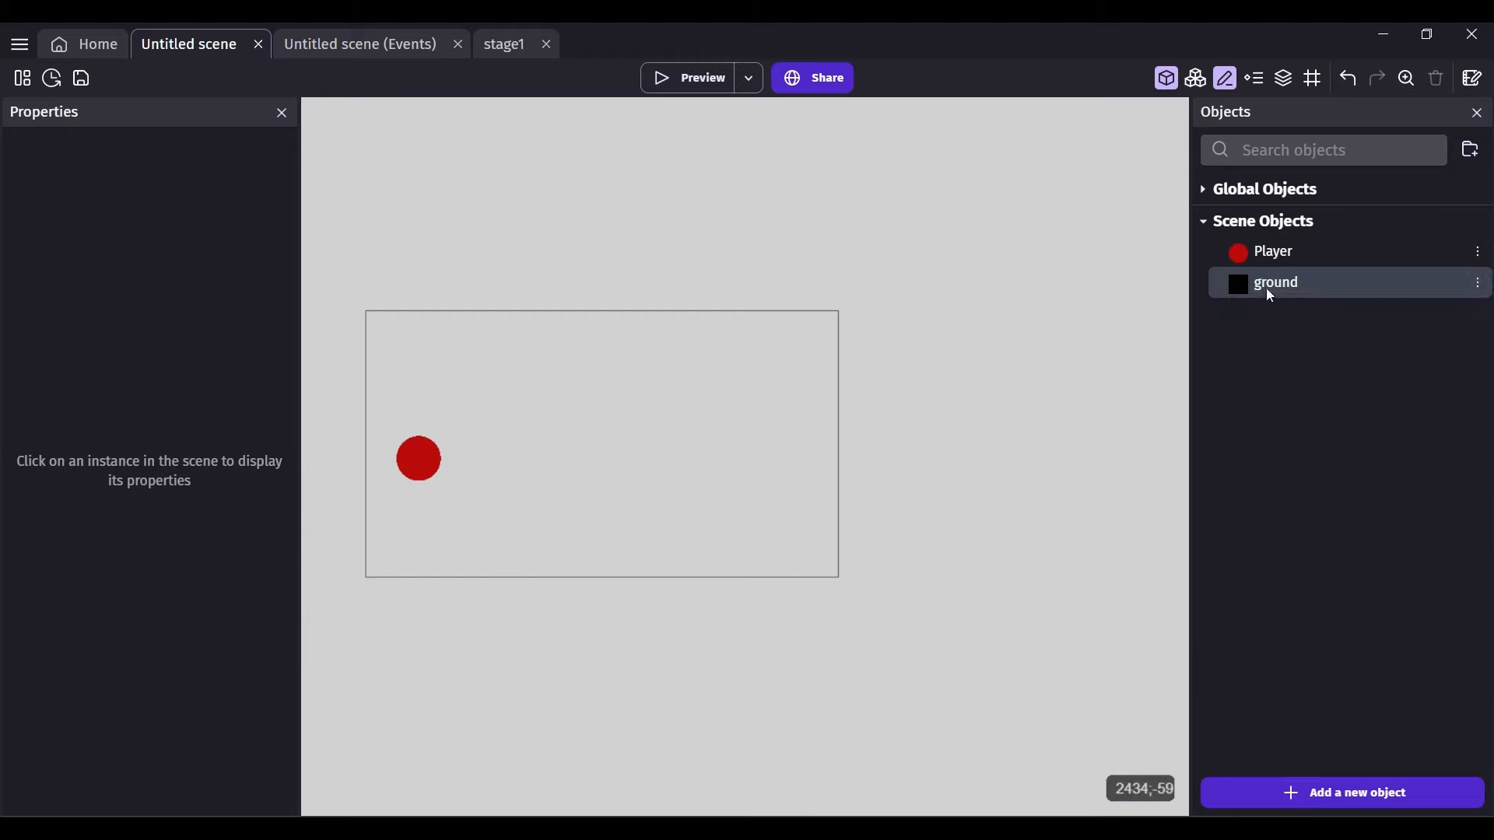
- Place the ground below the Player, stretched to about 1277 wide and 198 high, and preview the scene
drag(1250, 288, 849, 517)
click(375, 520)
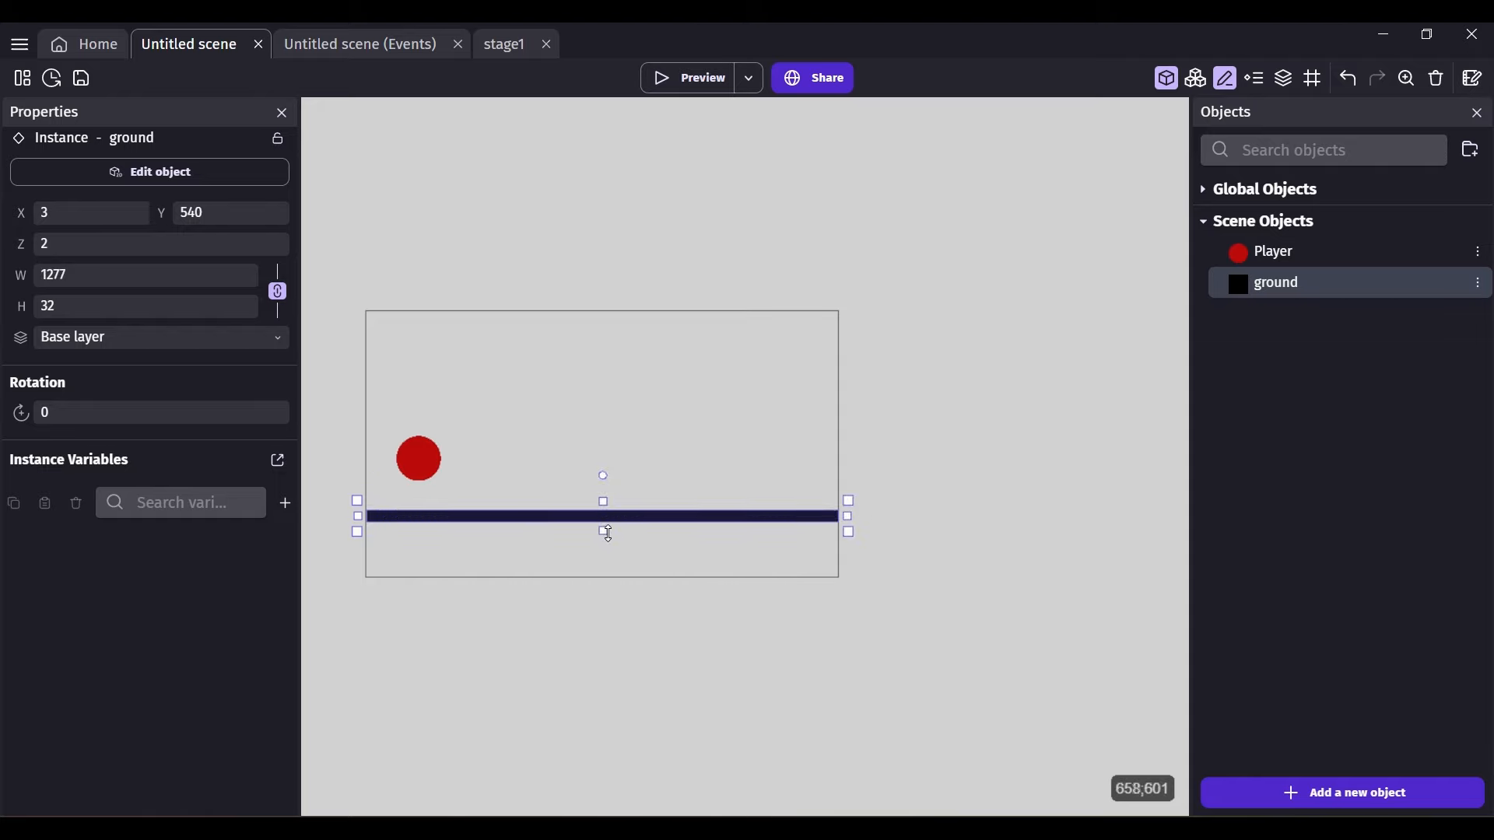
drag(606, 533, 604, 593)
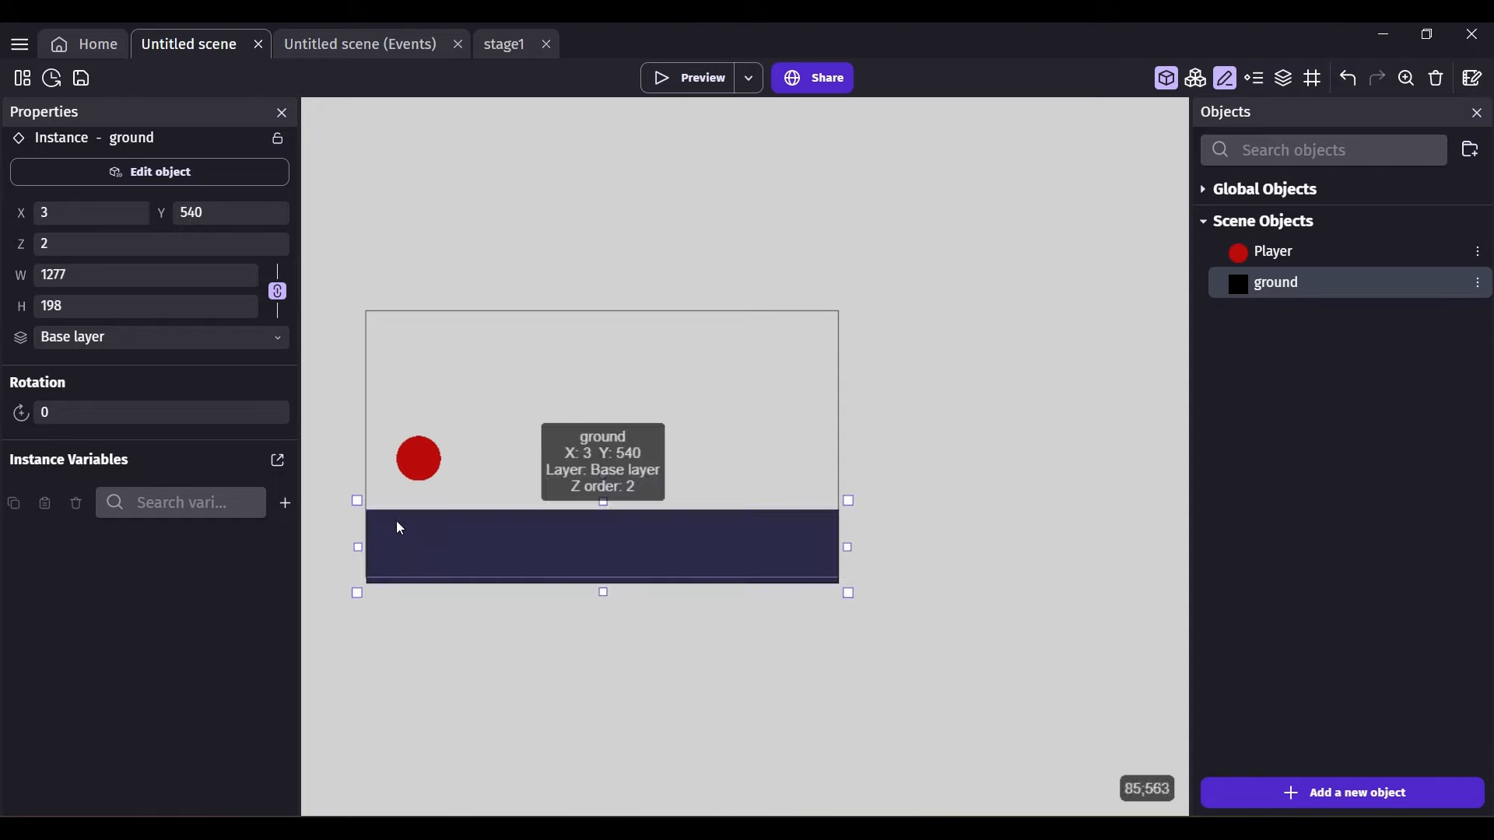
key(F5)
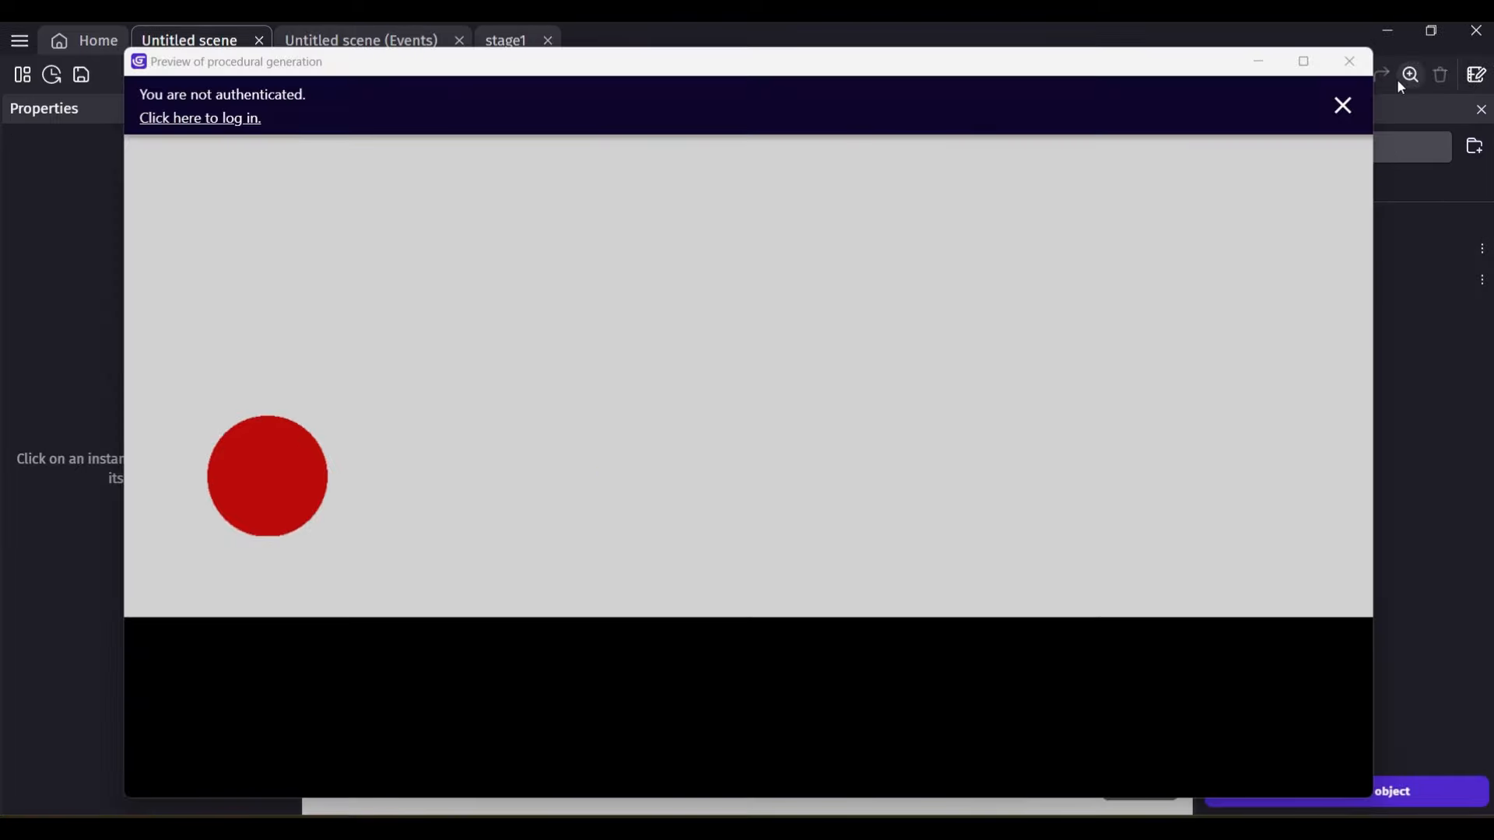
click(1343, 71)
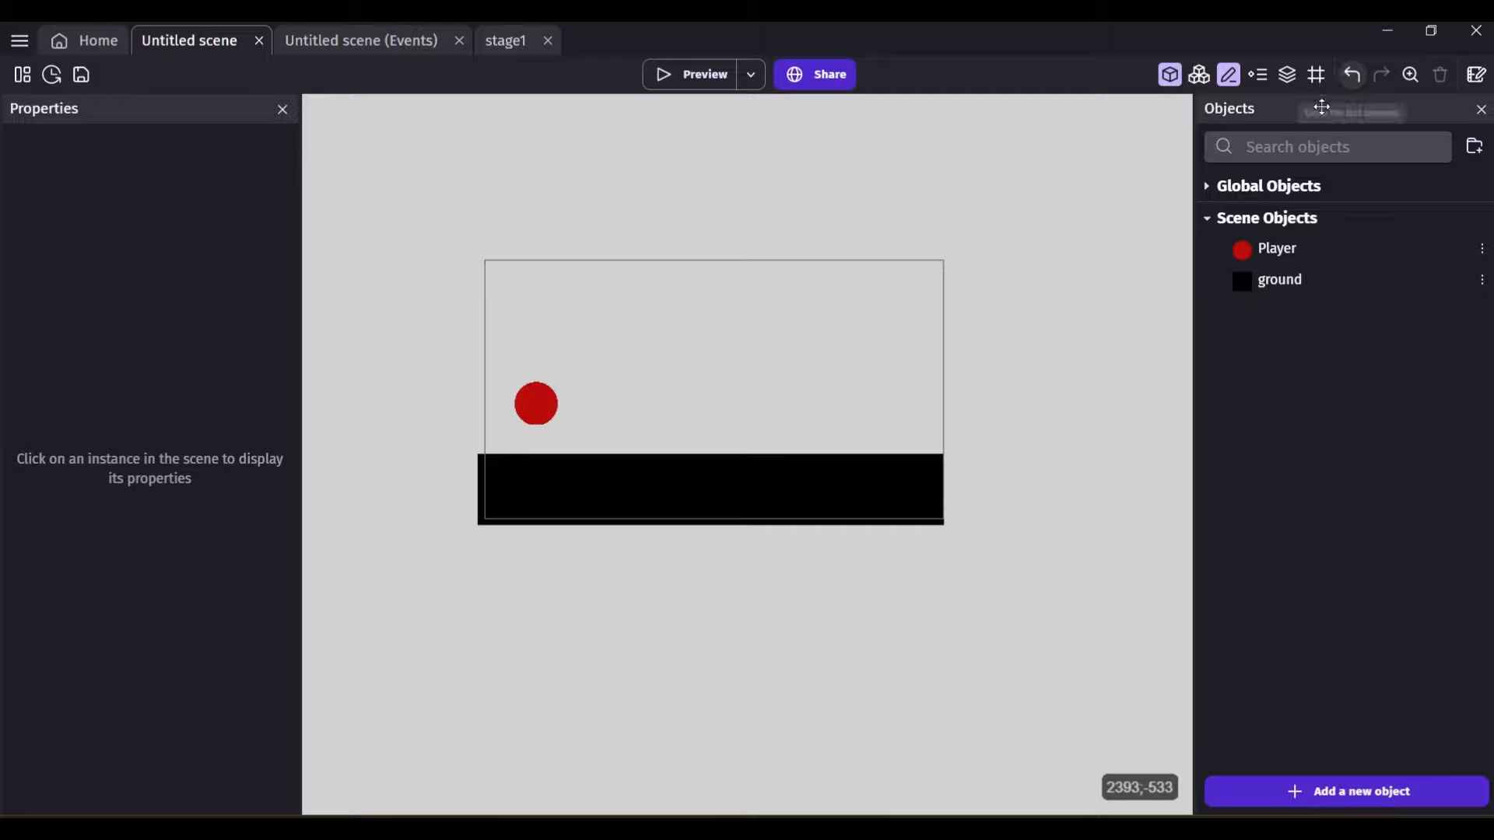
- Add the Physics Engine 2.0 behavior to the Player object
double_click(1279, 249)
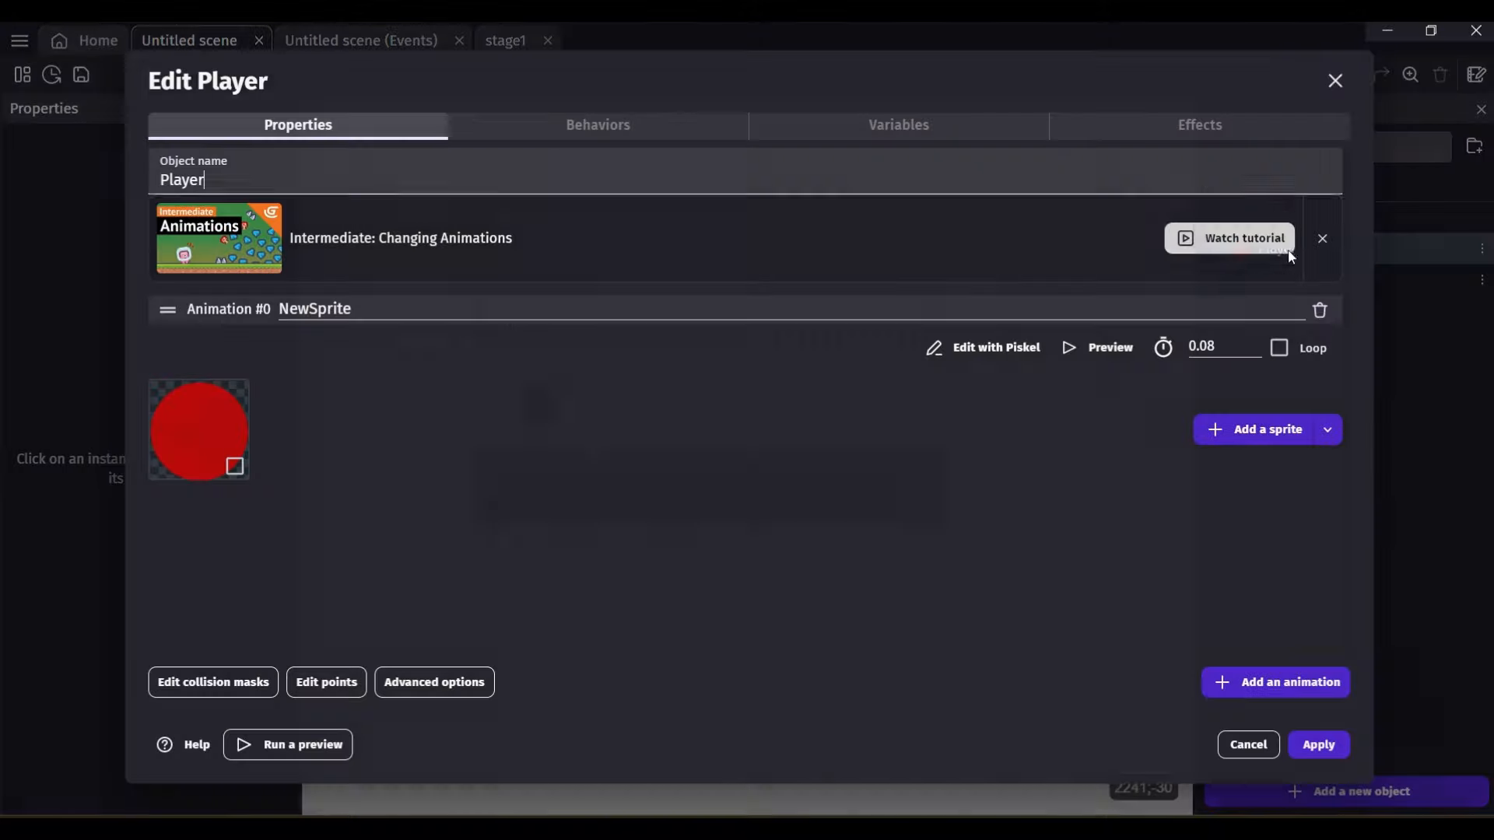
click(557, 128)
click(735, 442)
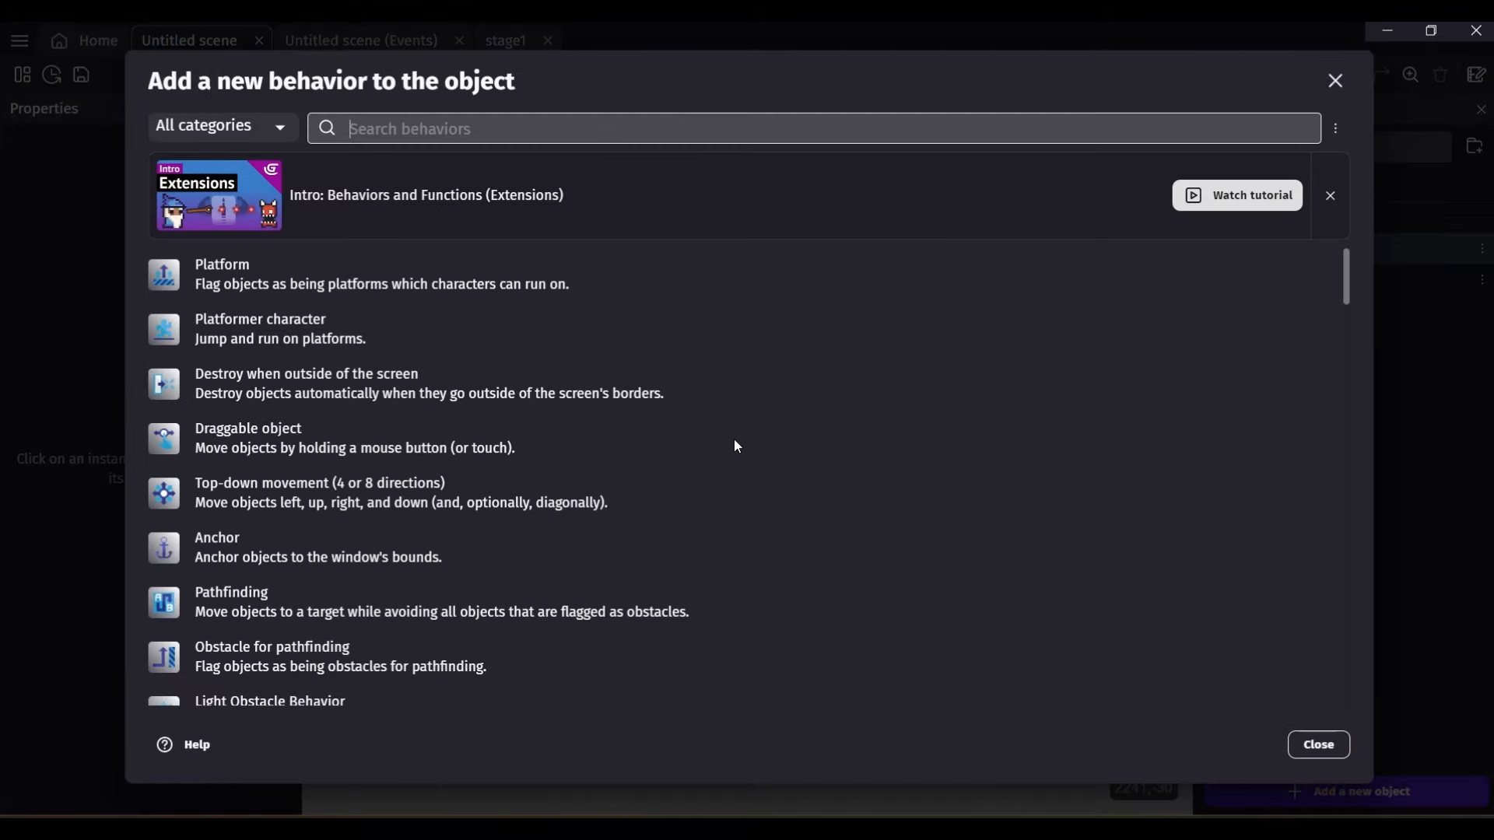
text(phy)
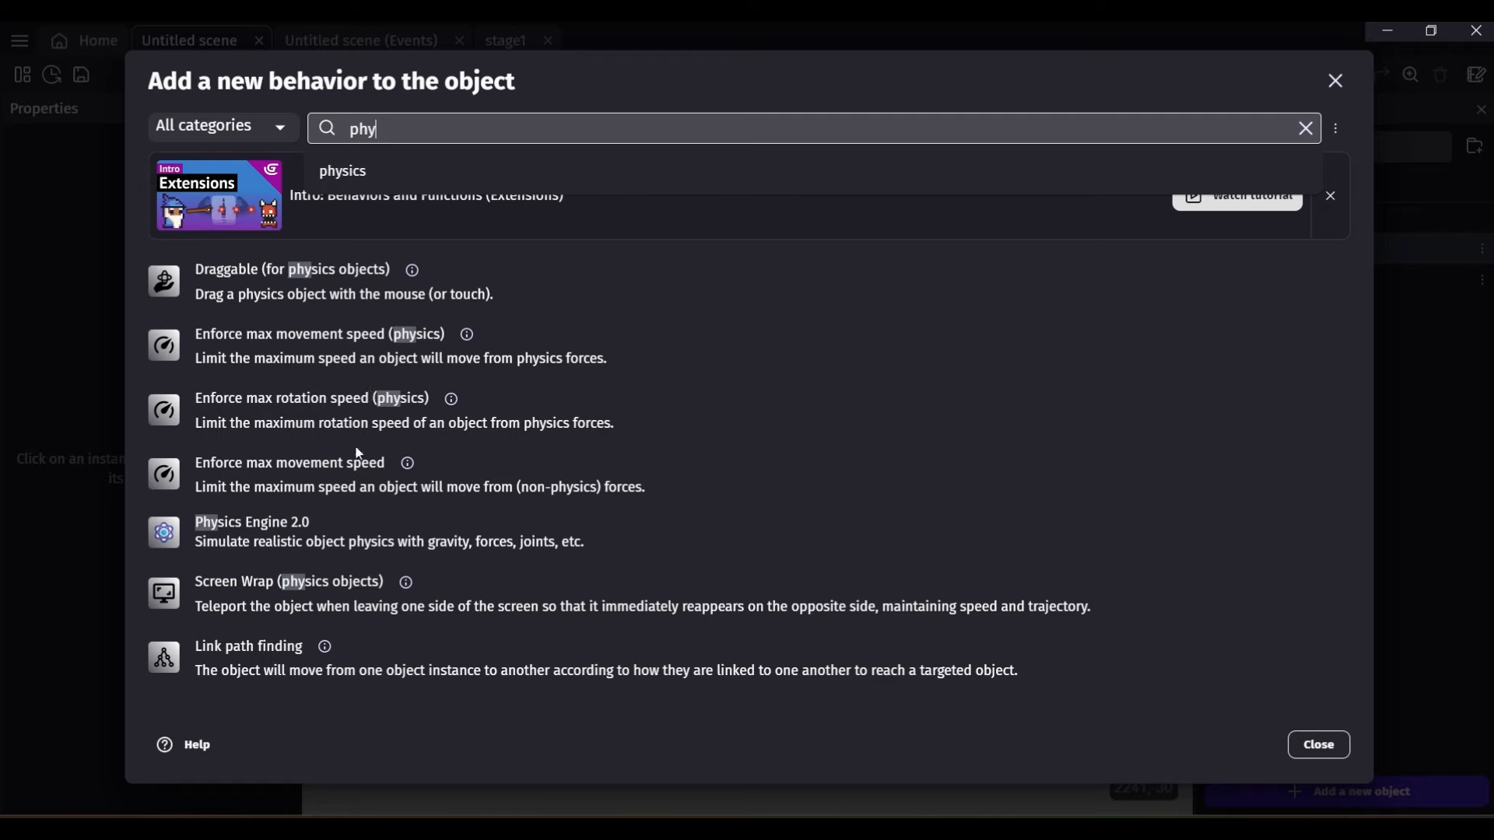
click(350, 522)
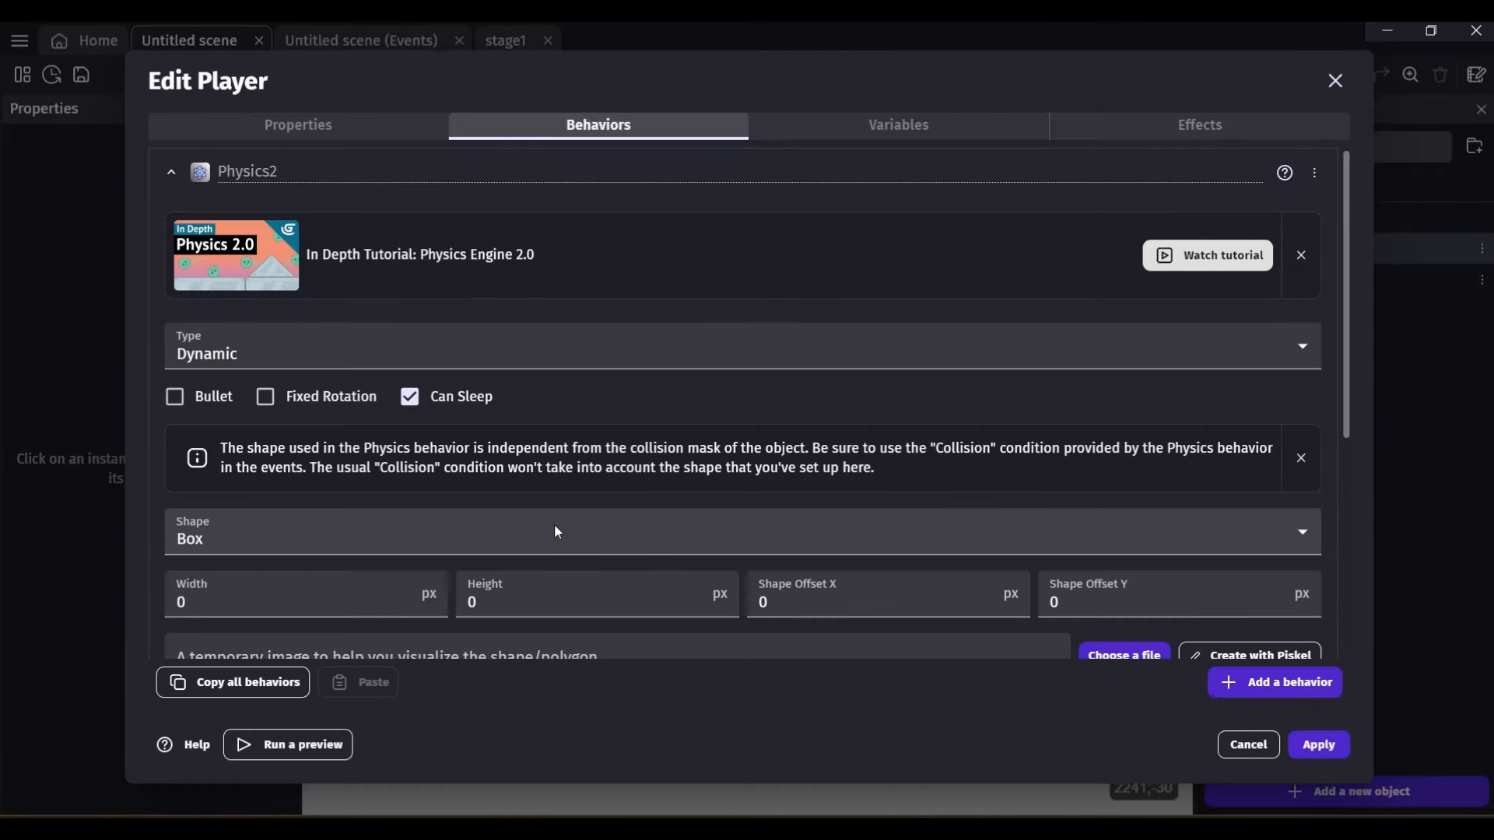
- Set the Player's physics shape to Circle and apply the object changes
click(556, 531)
click(531, 585)
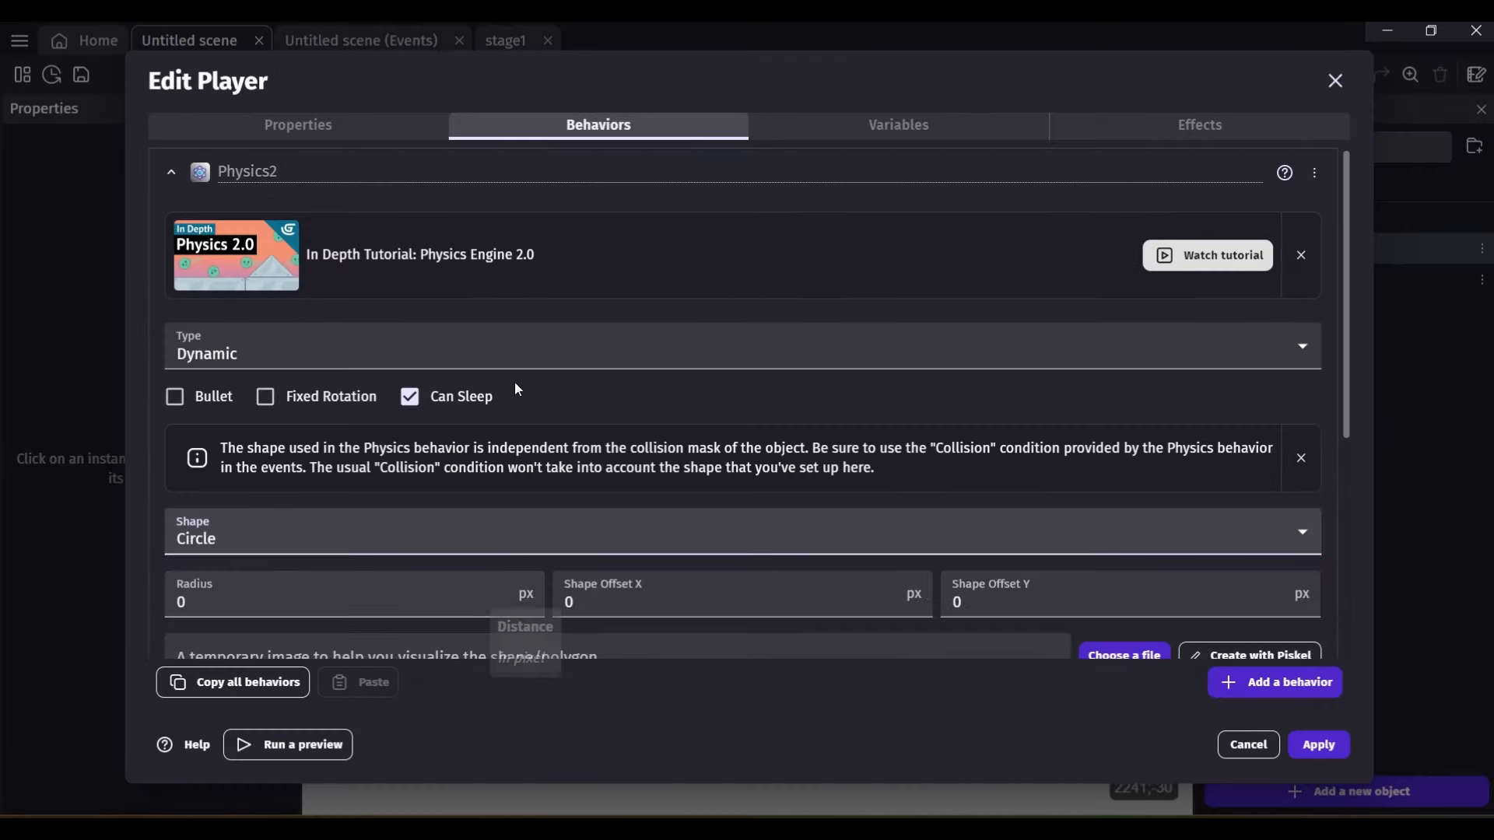
scroll(516, 412, down, 5)
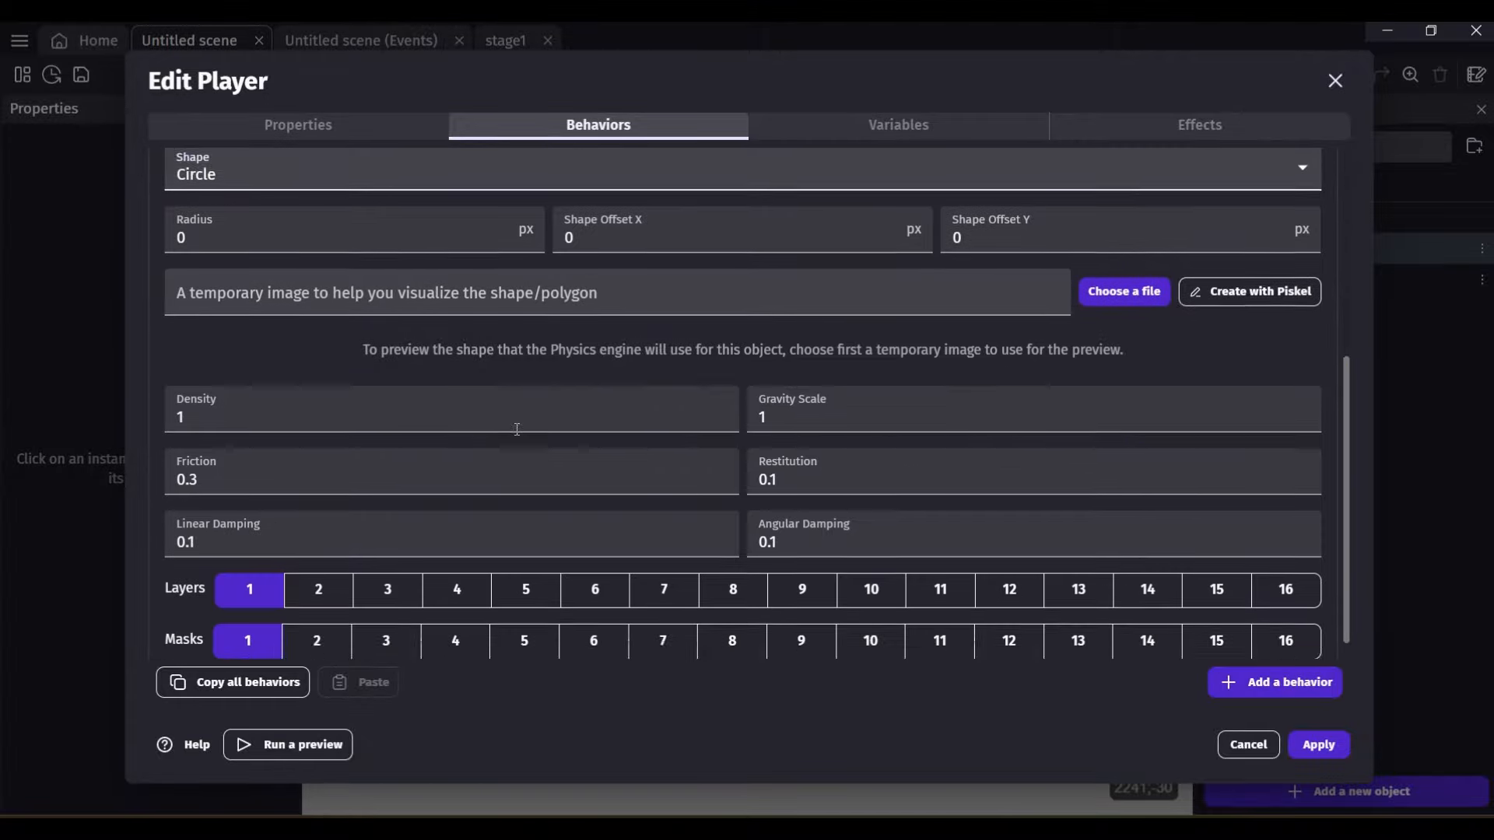
scroll(517, 429, down, 1)
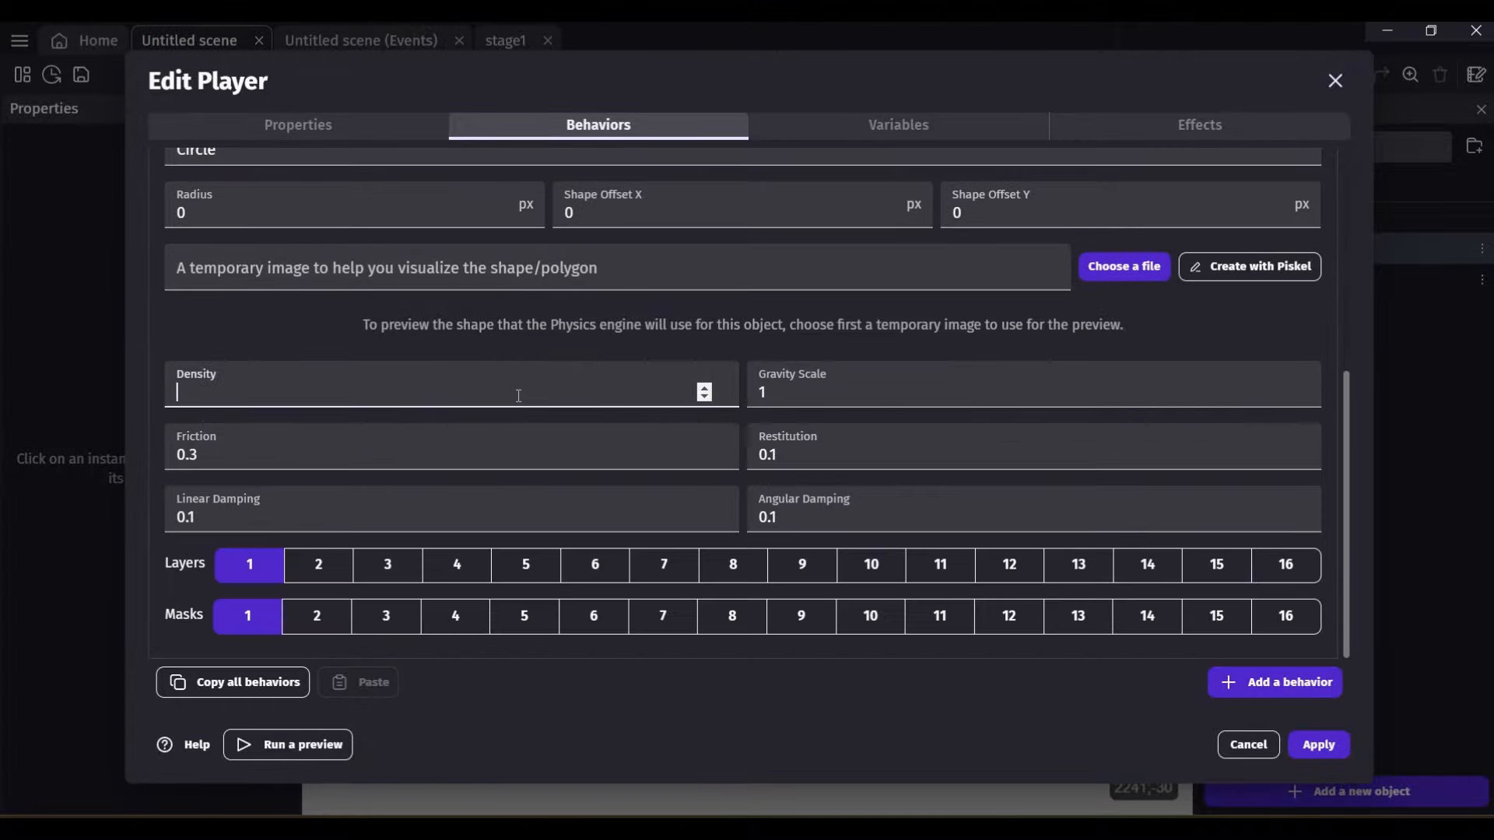
click(1319, 745)
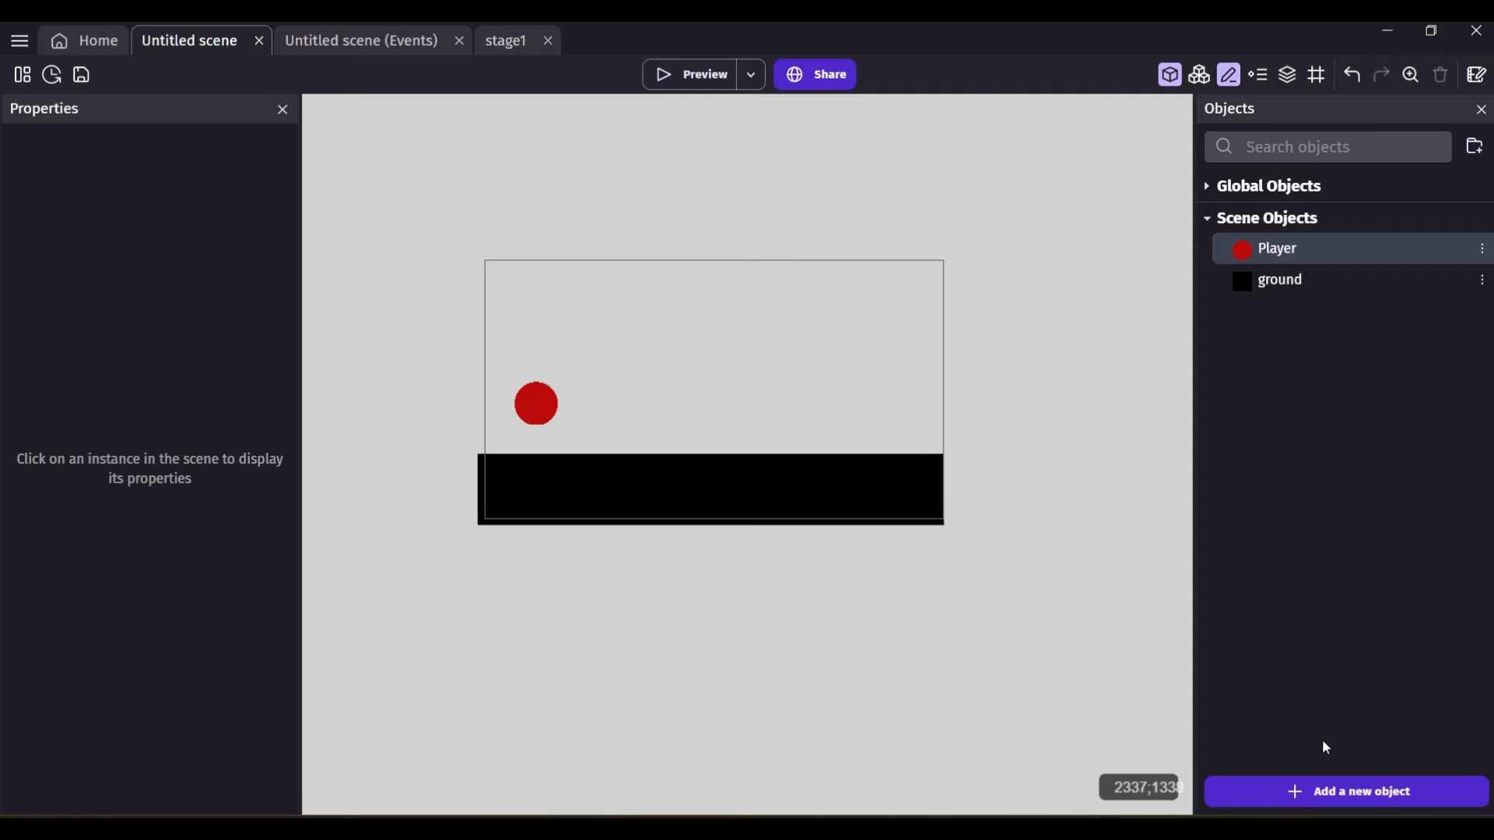
- Add the Physics Engine 2.0 behavior to the ground object with type Static, apply it and preview the scene
double_click(1280, 297)
click(635, 126)
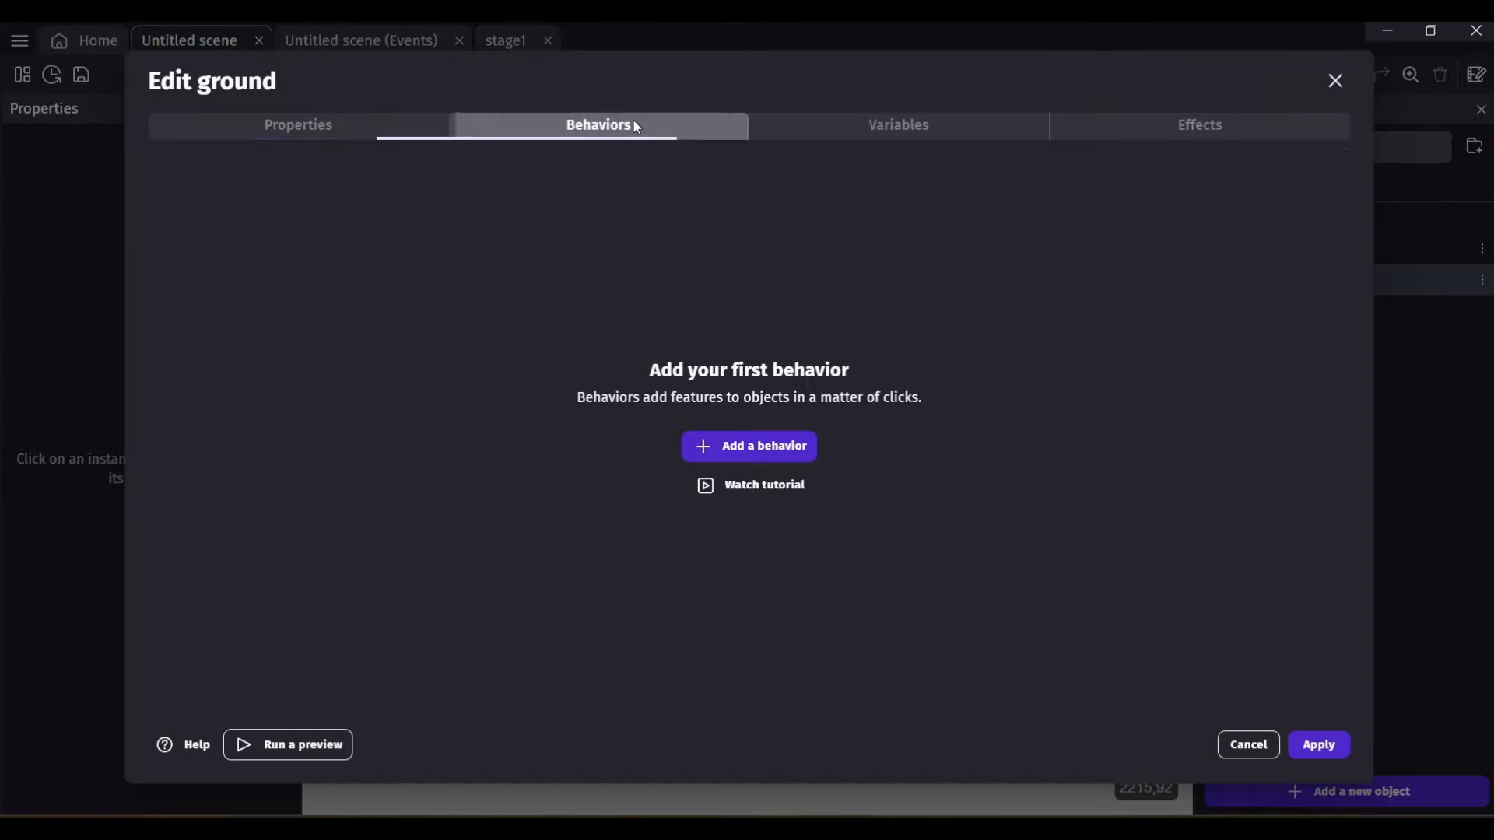
click(777, 439)
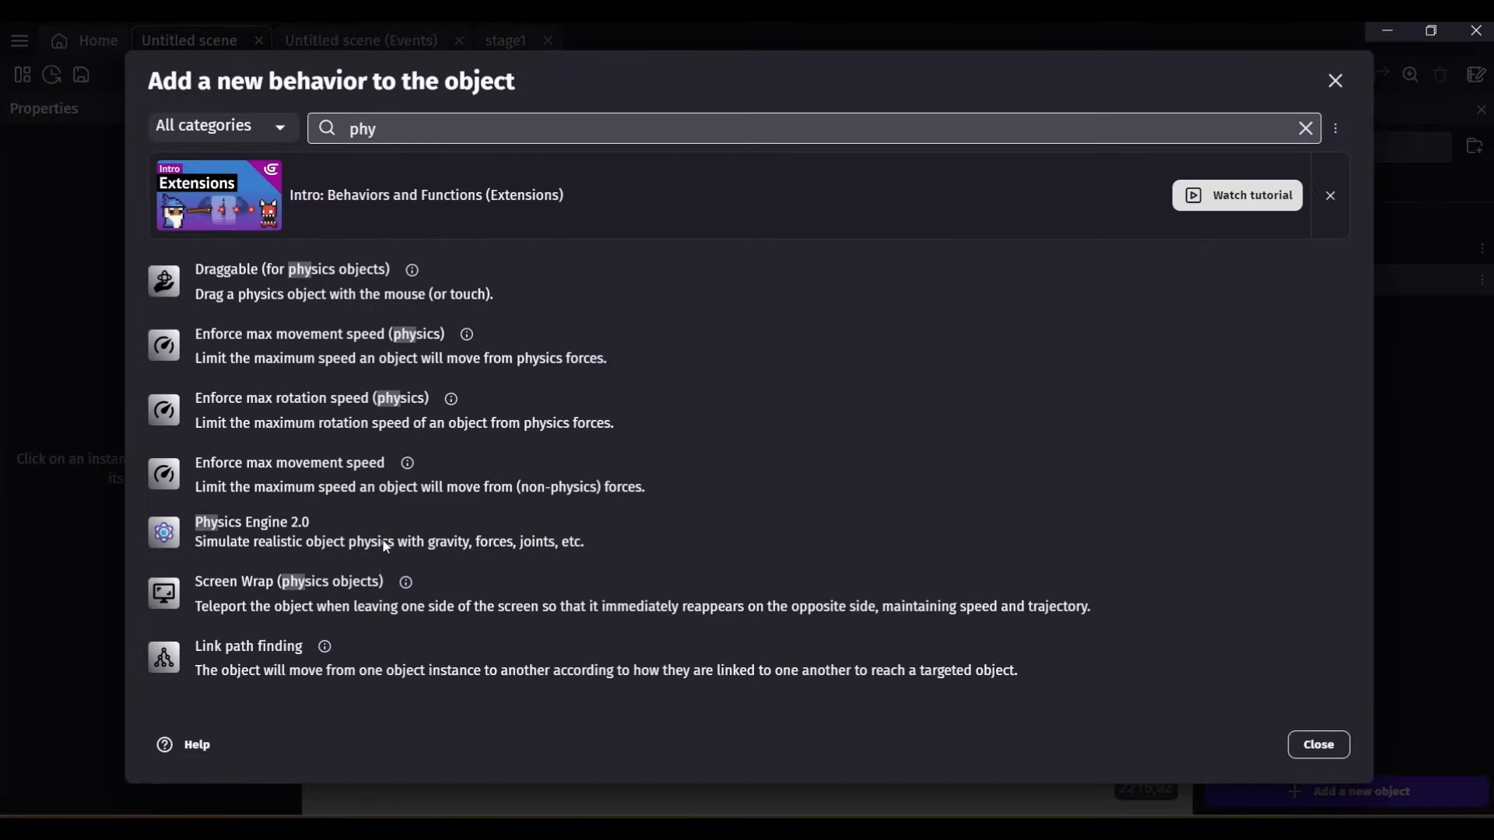
click(387, 545)
click(315, 343)
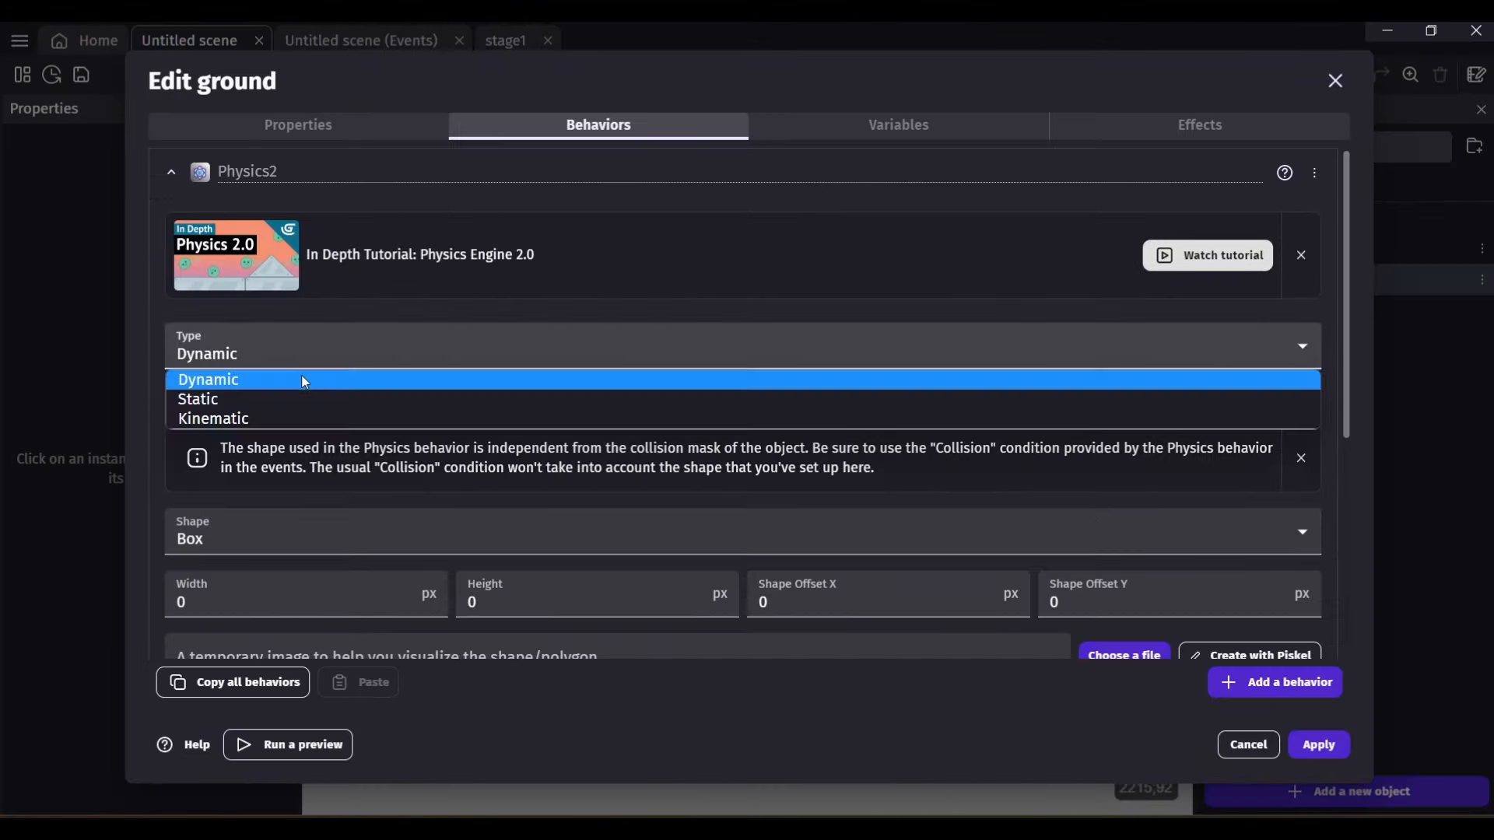
click(323, 400)
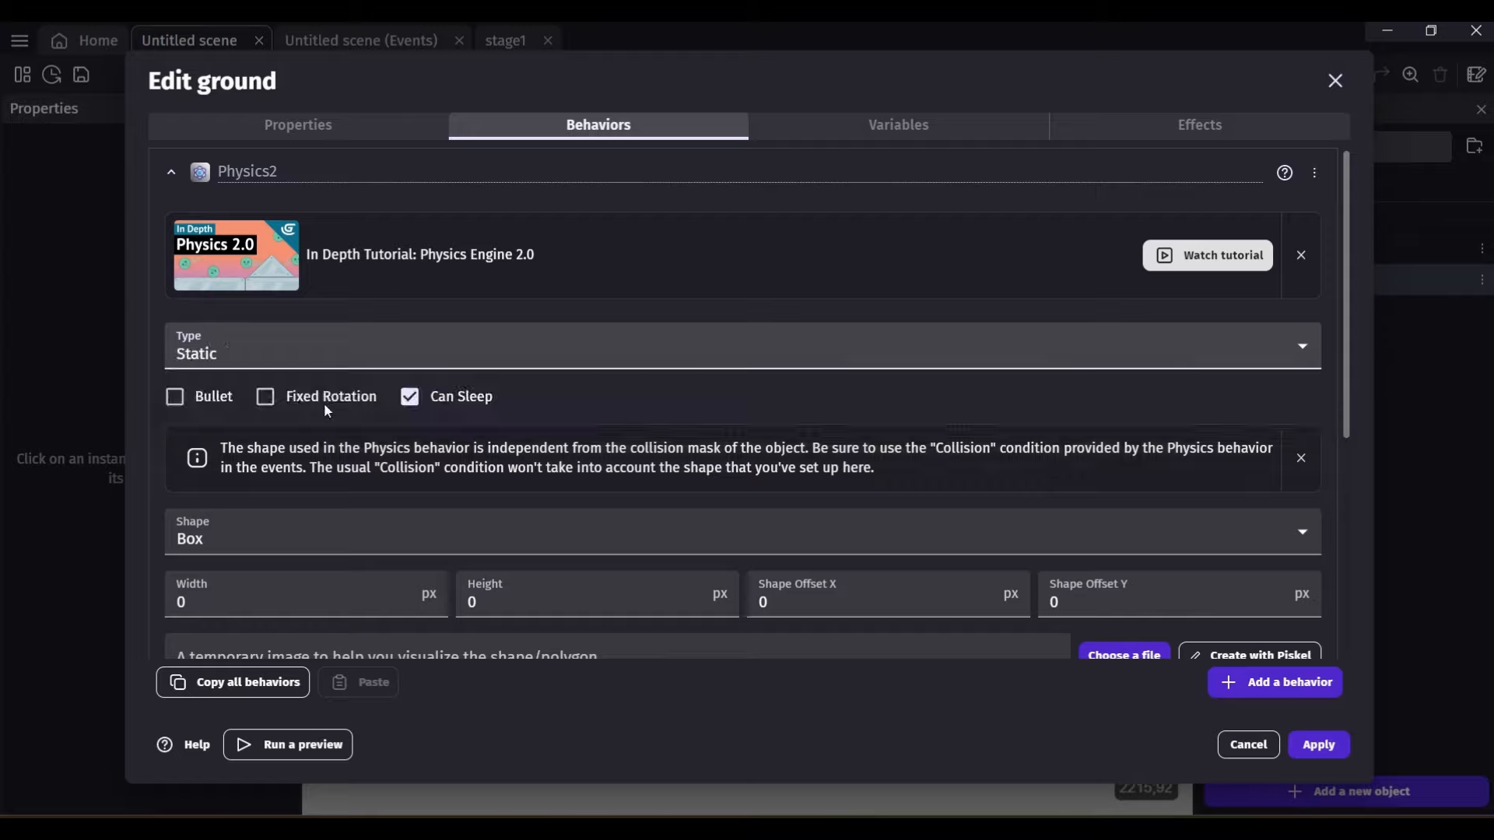
click(1330, 747)
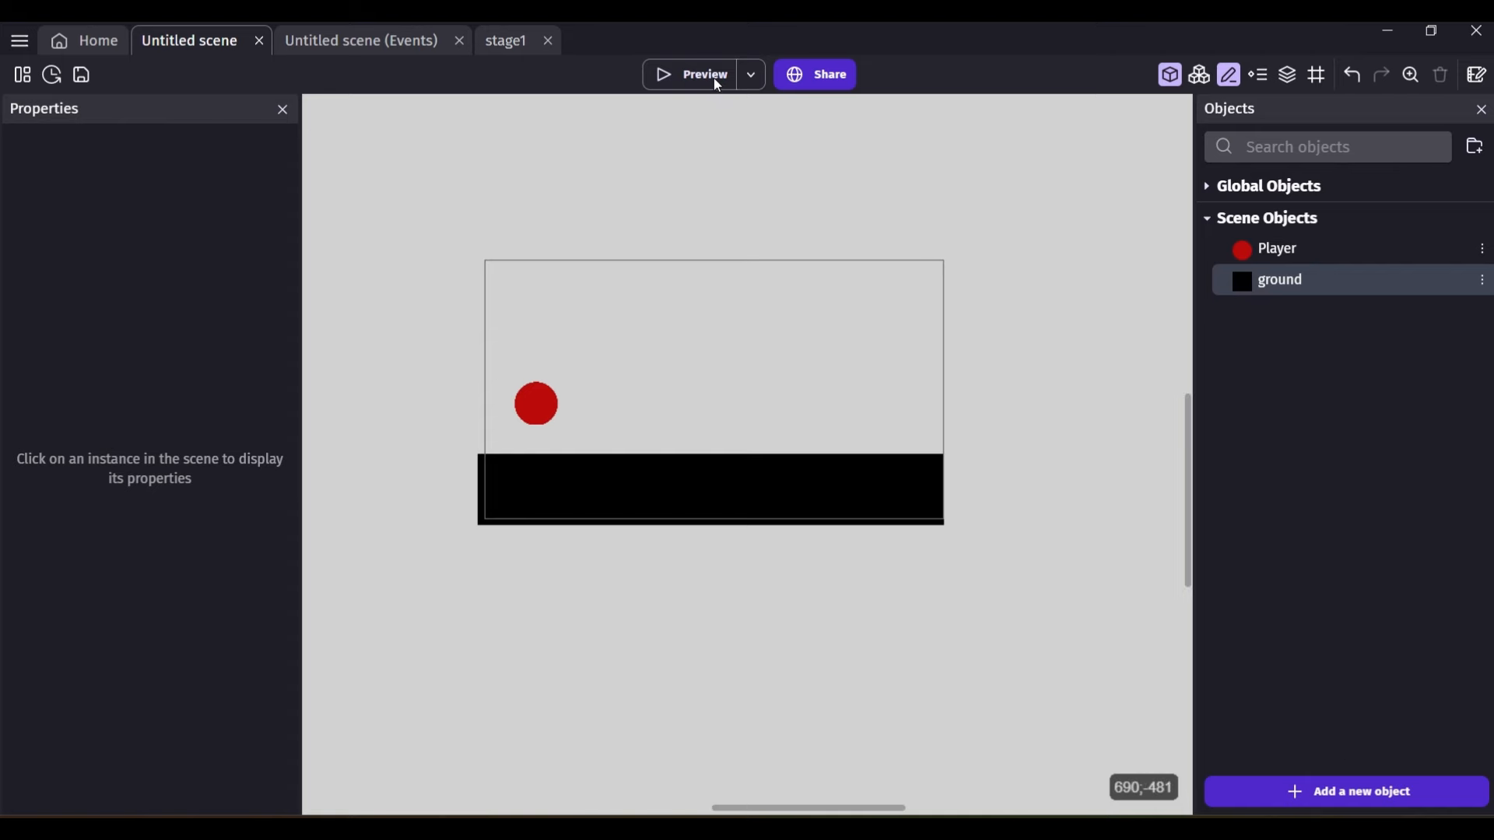
click(662, 66)
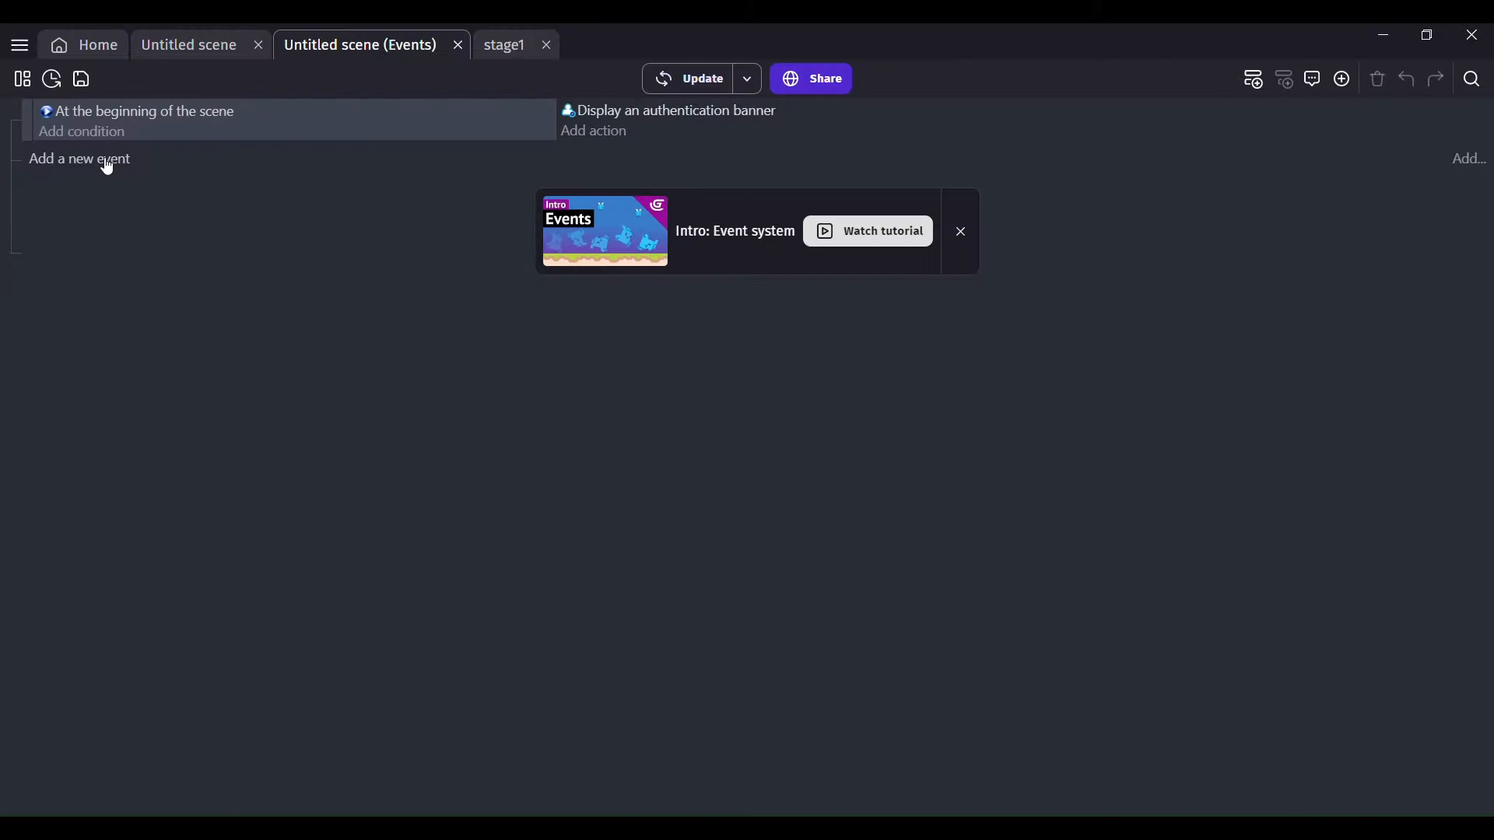
- Add a new scene event with a Key pressed condition for the d key
click(107, 164)
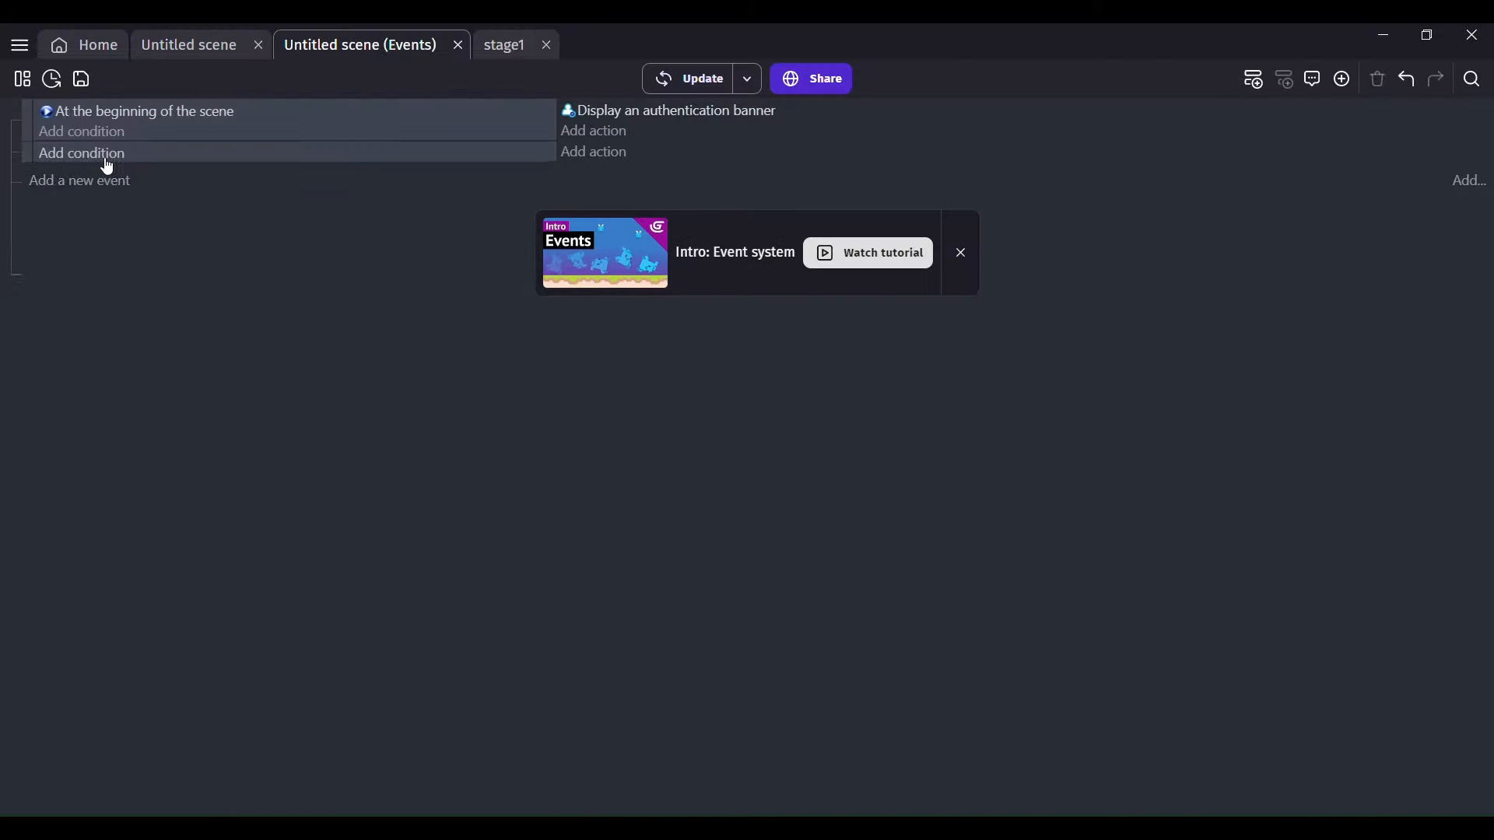
click(106, 155)
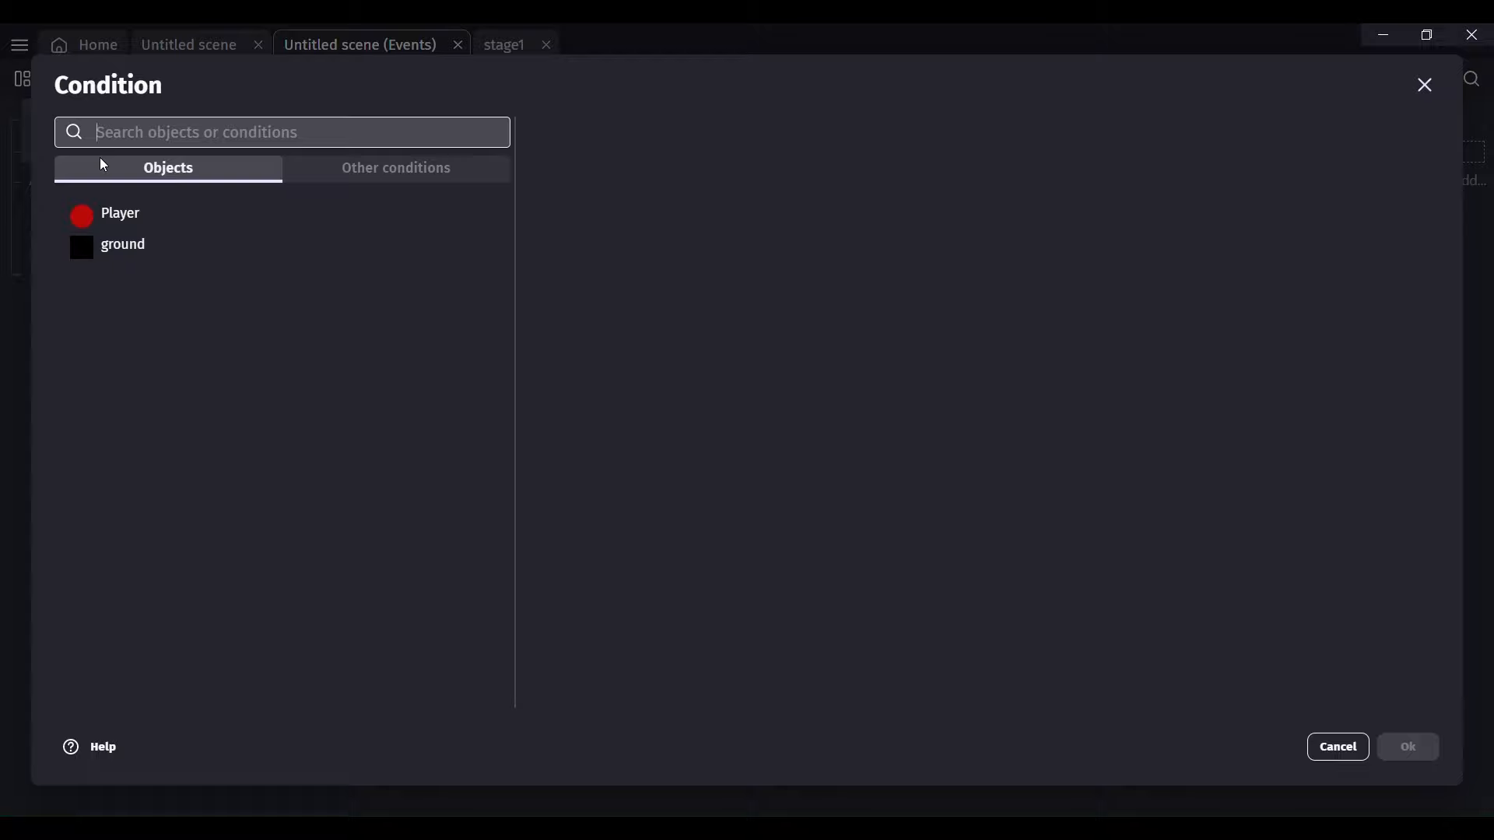
text(ke)
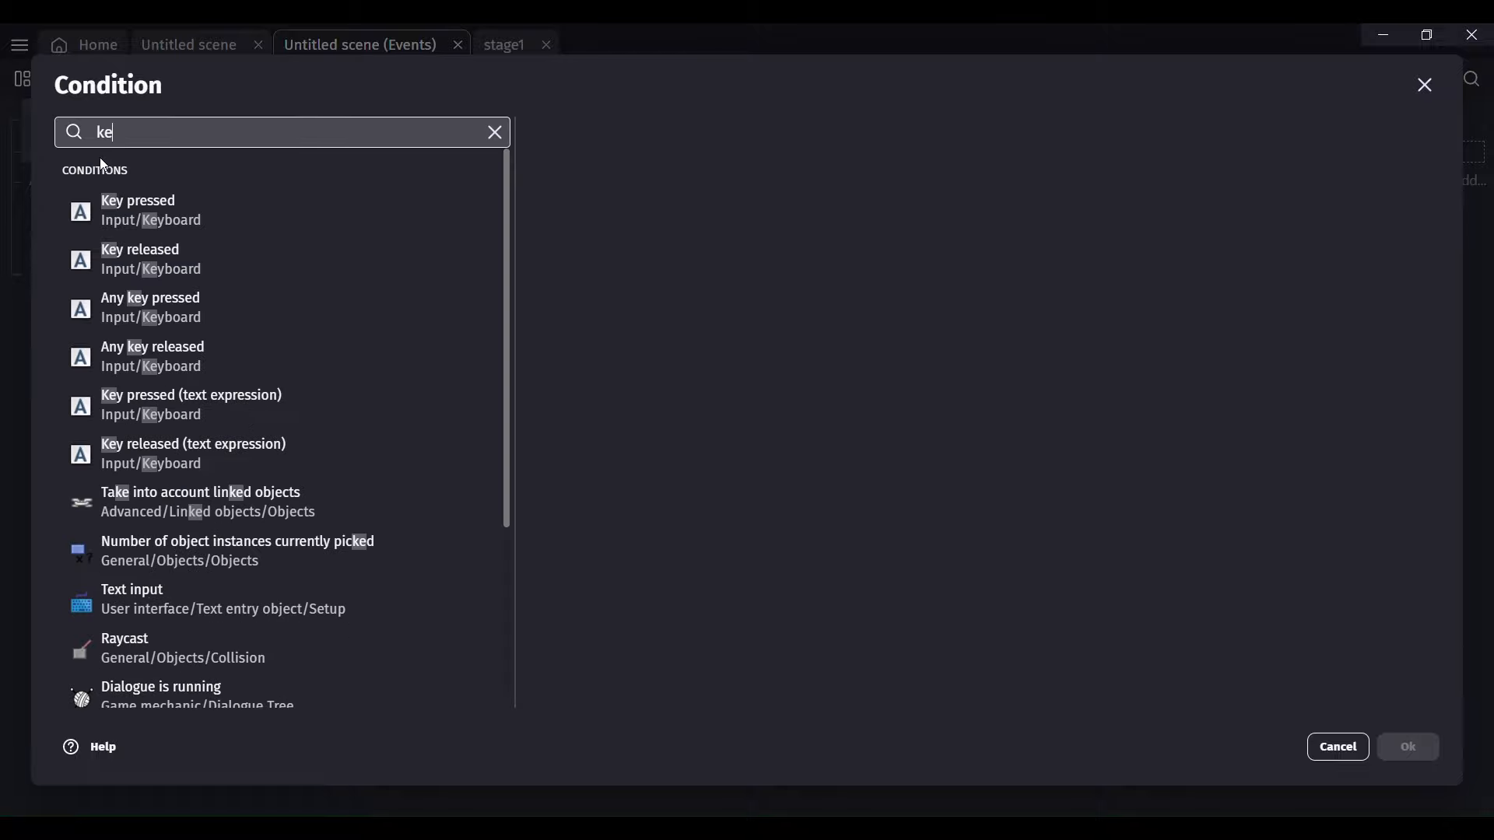
click(207, 203)
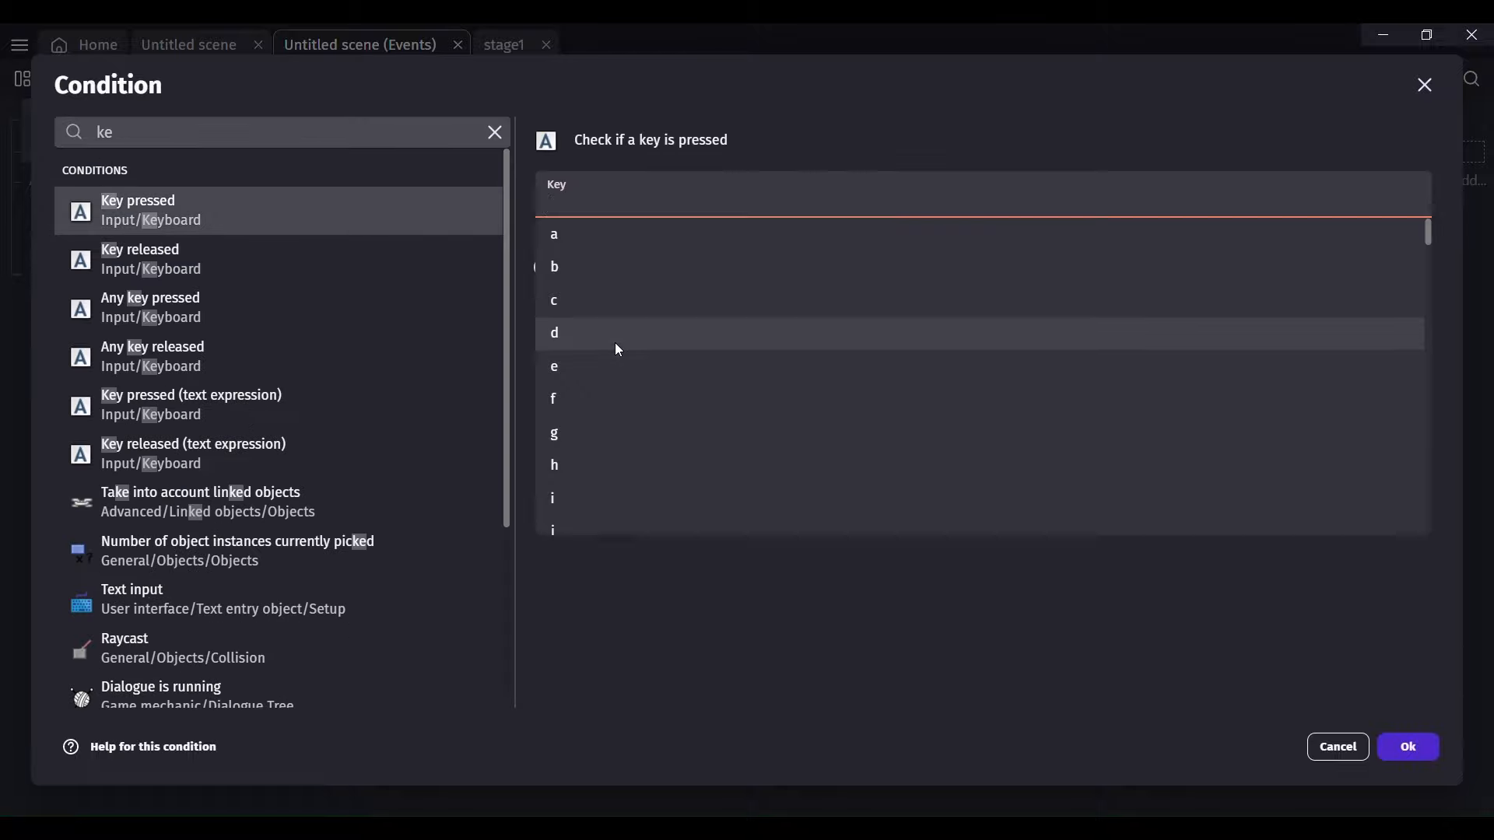
click(617, 350)
click(1406, 750)
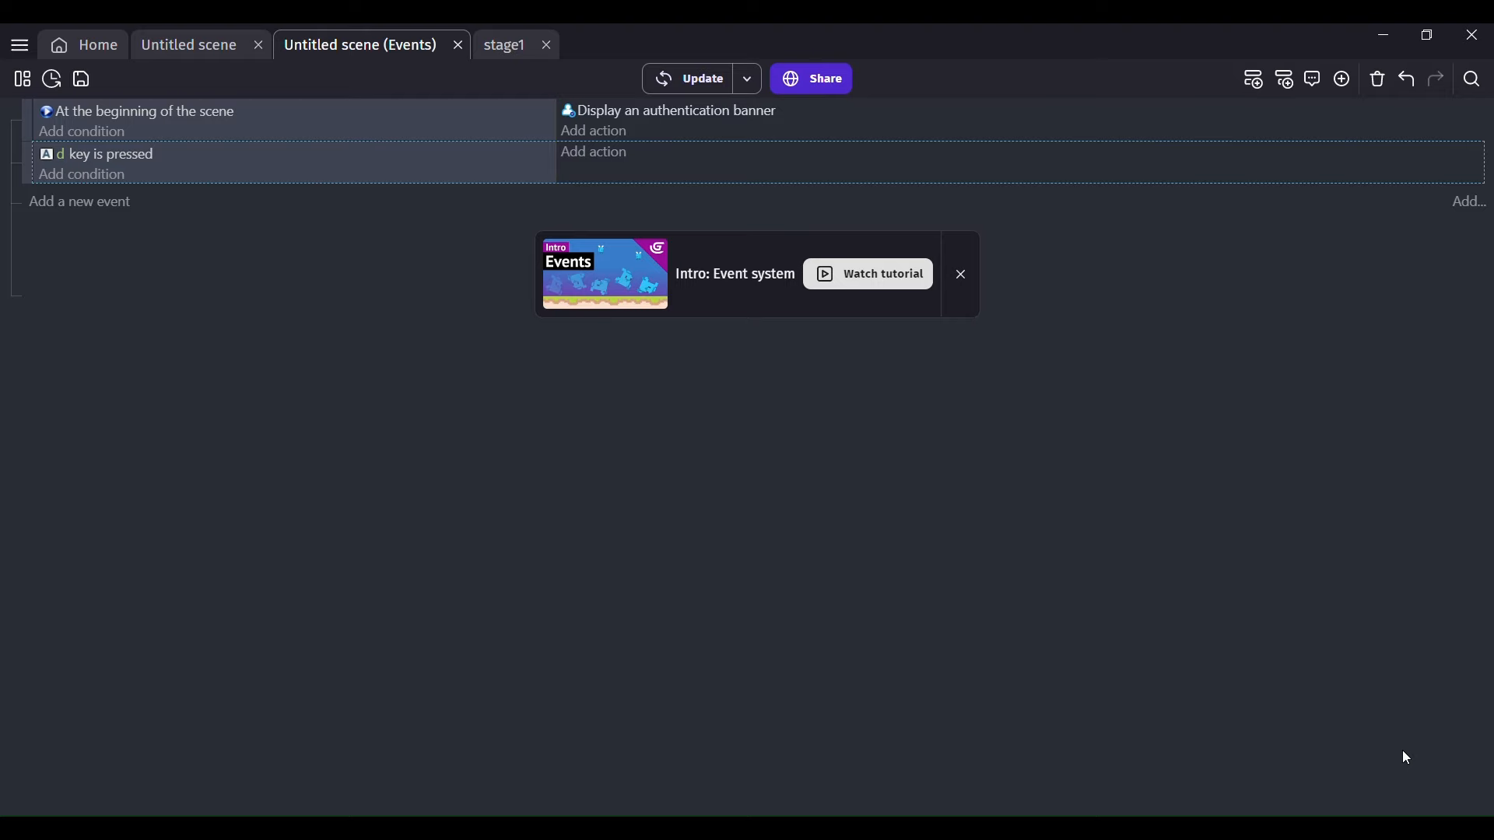
- Add an Apply torque (rotational force) action on the Player with a torque of 50 to the d key event
click(618, 156)
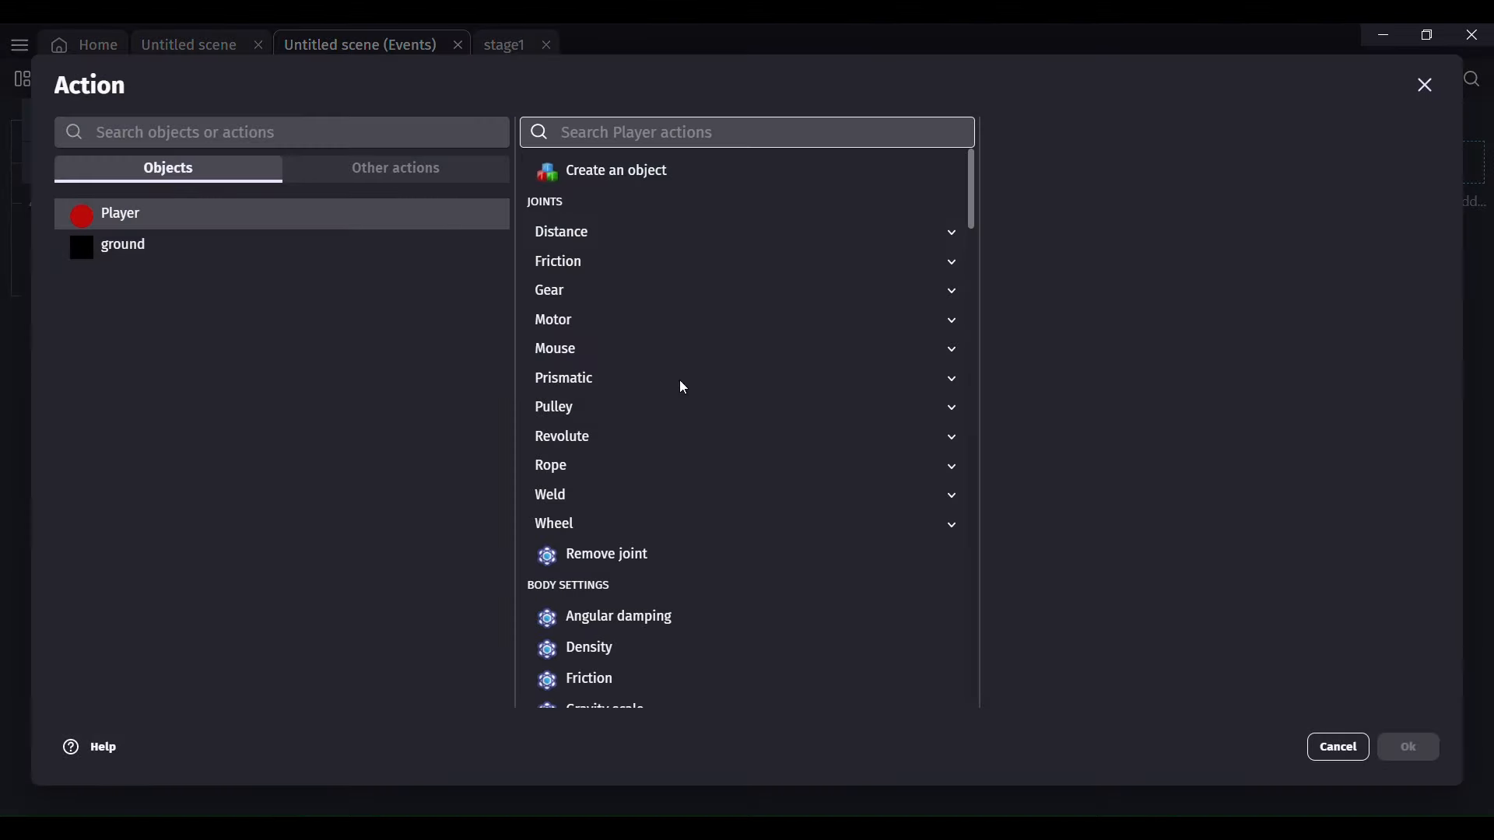
scroll(679, 414, down, 3)
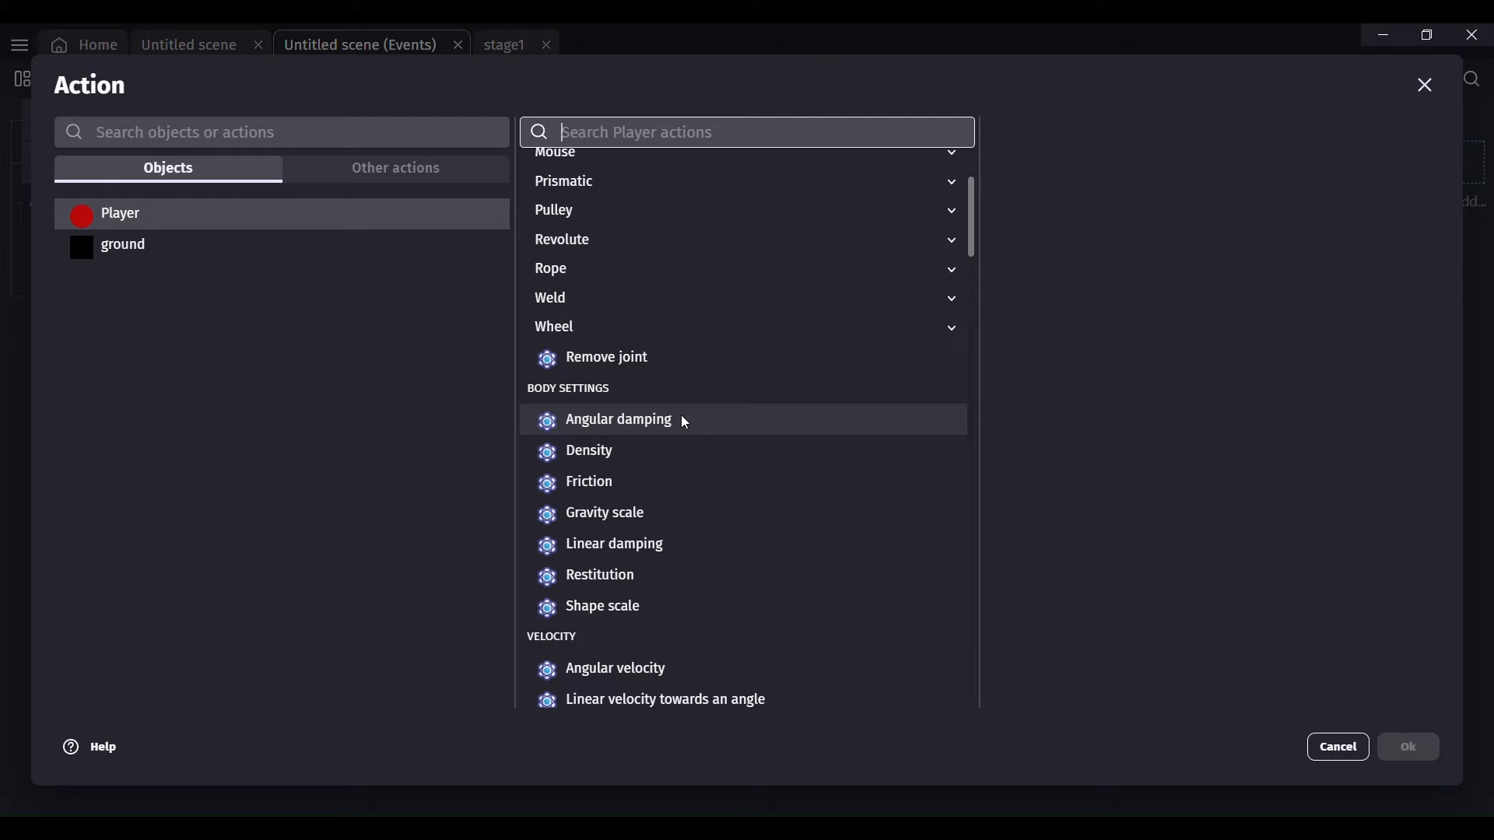
scroll(684, 422, down, 3)
scroll(684, 422, down, 2)
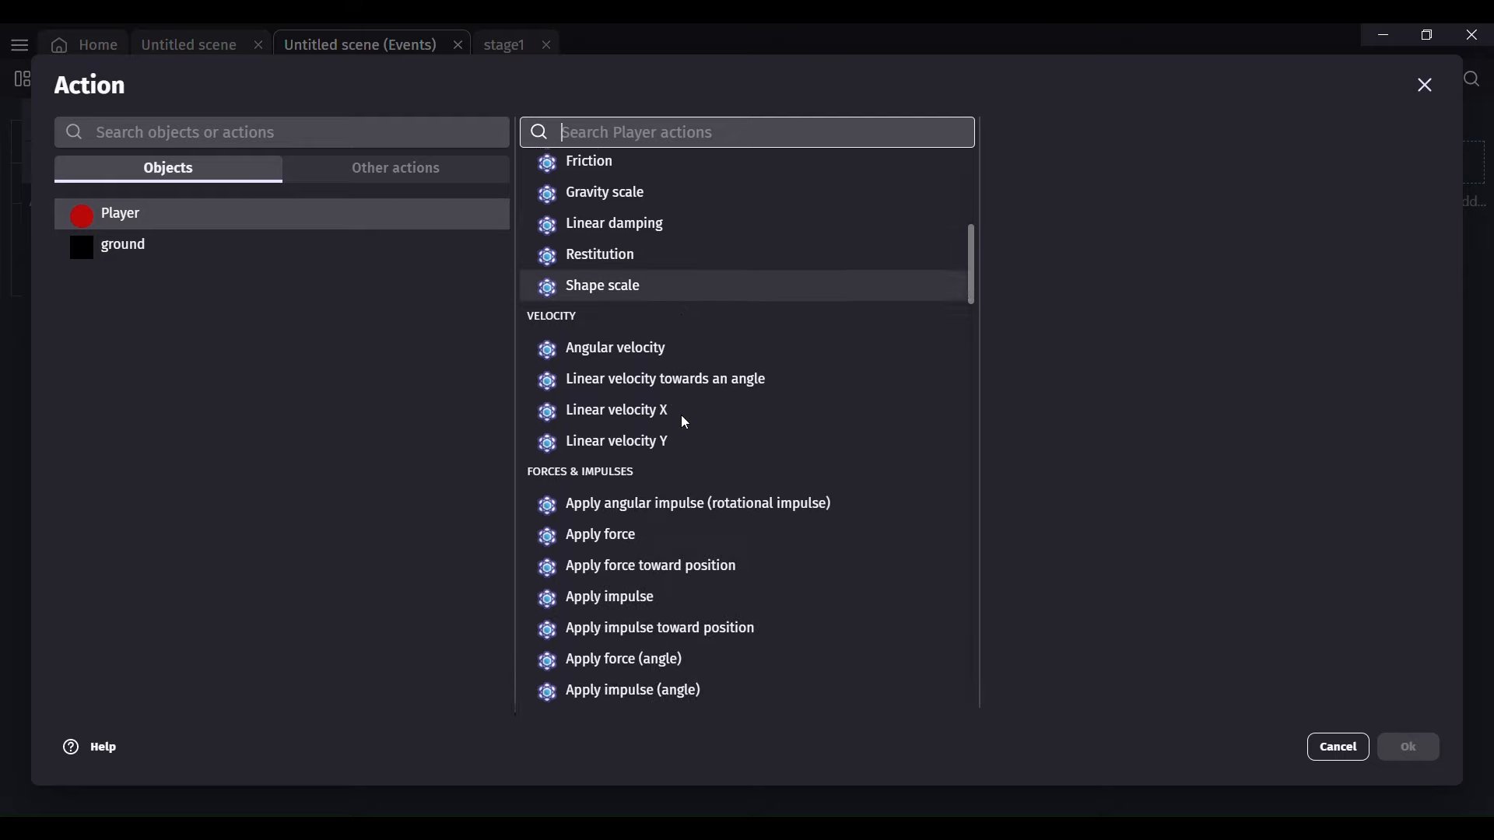
scroll(684, 422, down, 2)
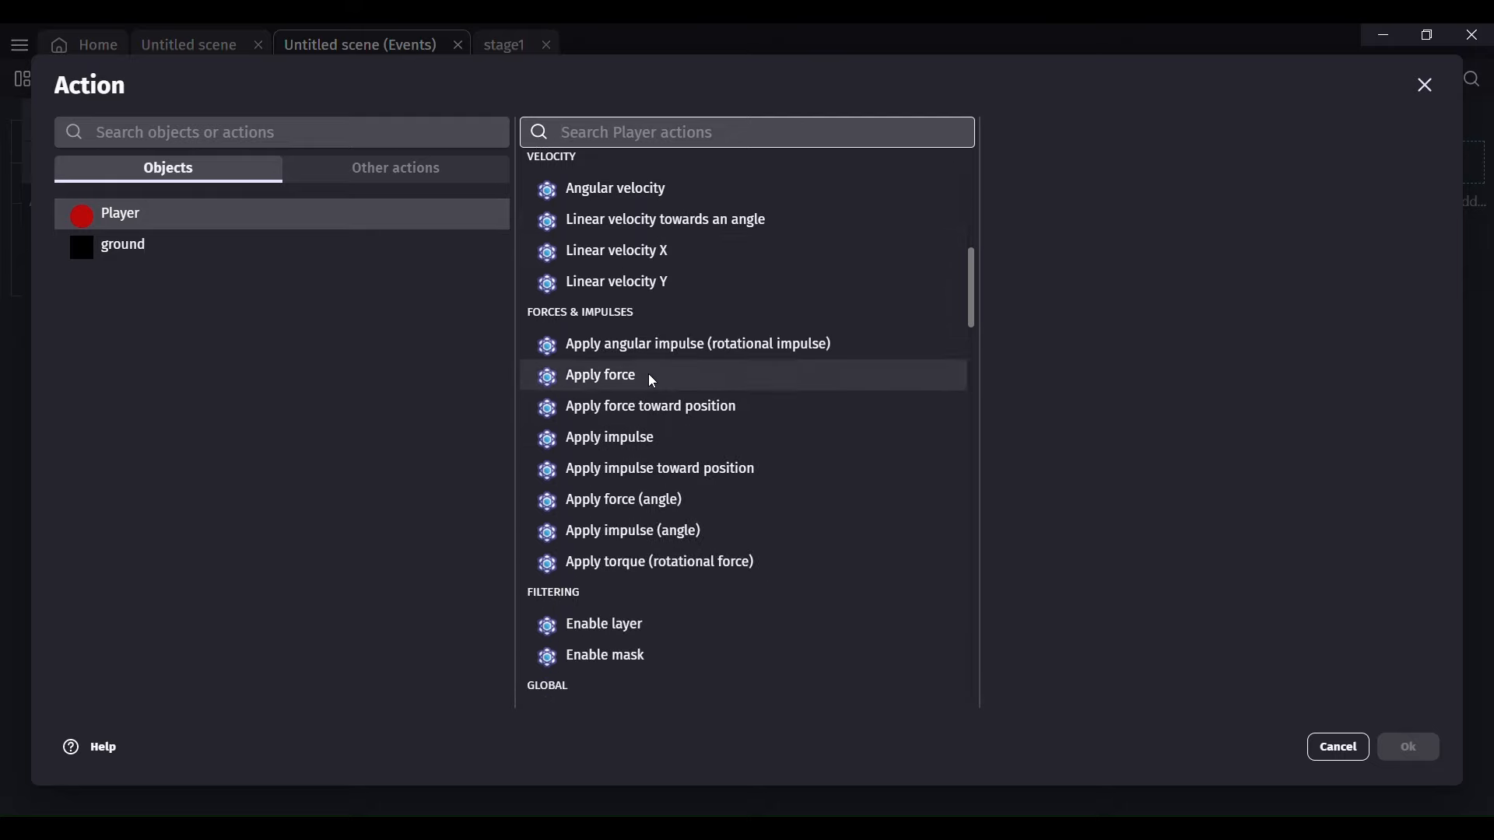
click(664, 568)
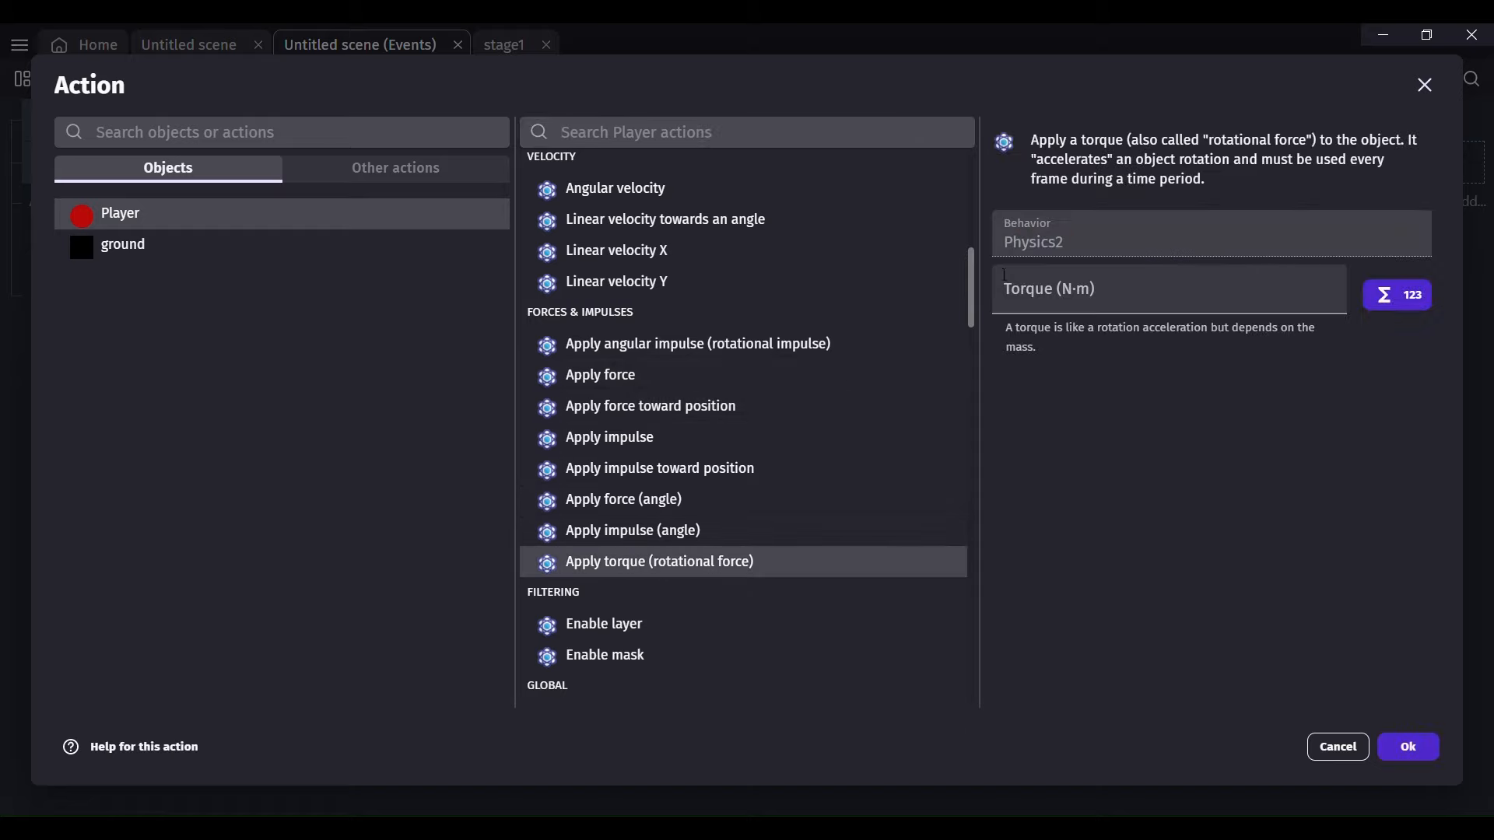
click(1031, 285)
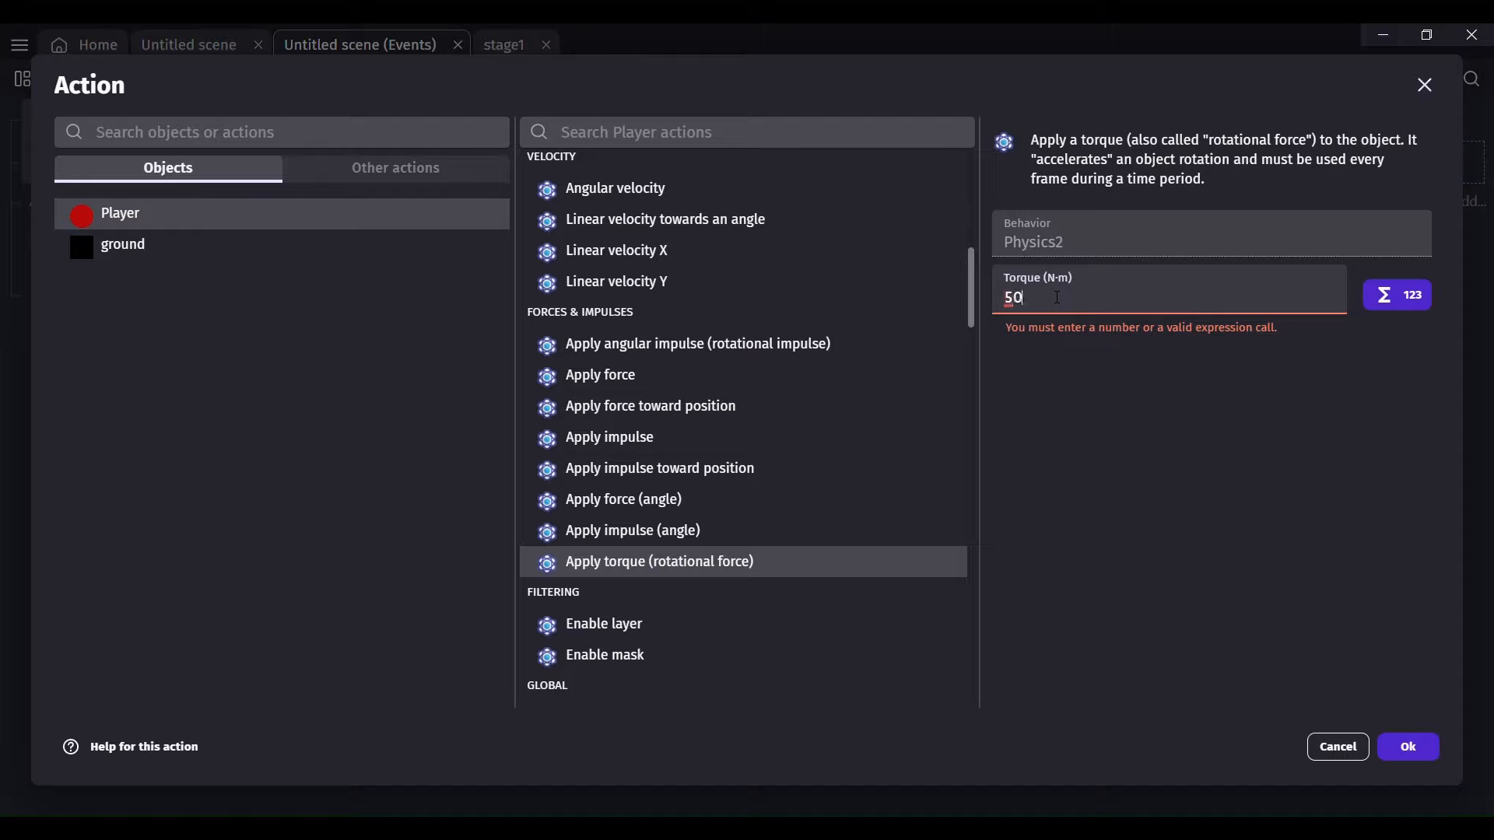
click(1397, 744)
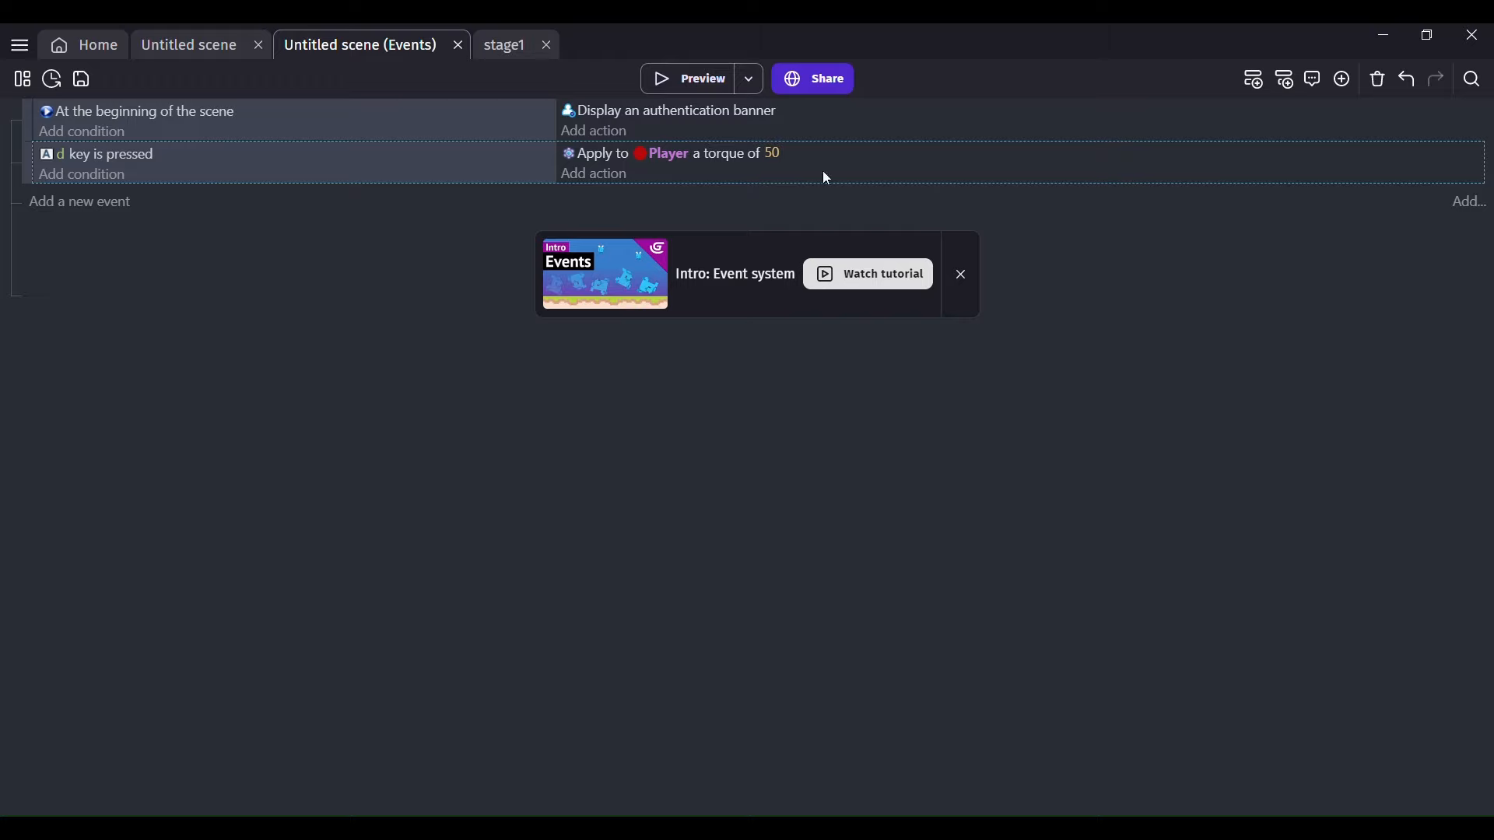
- Preview the scene, test rolling the Player with its d control, and close the preview
click(725, 86)
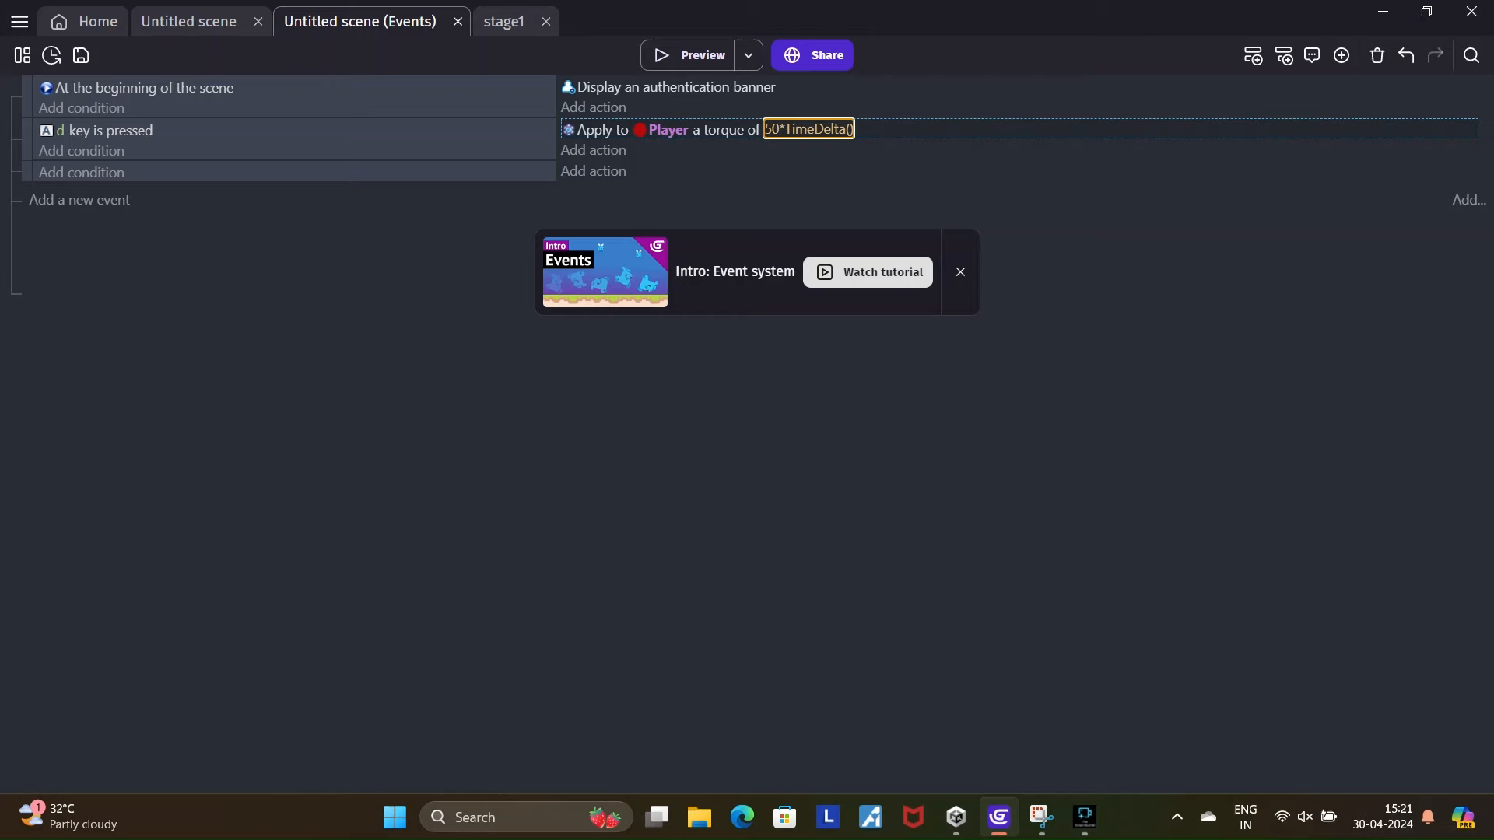
click(689, 54)
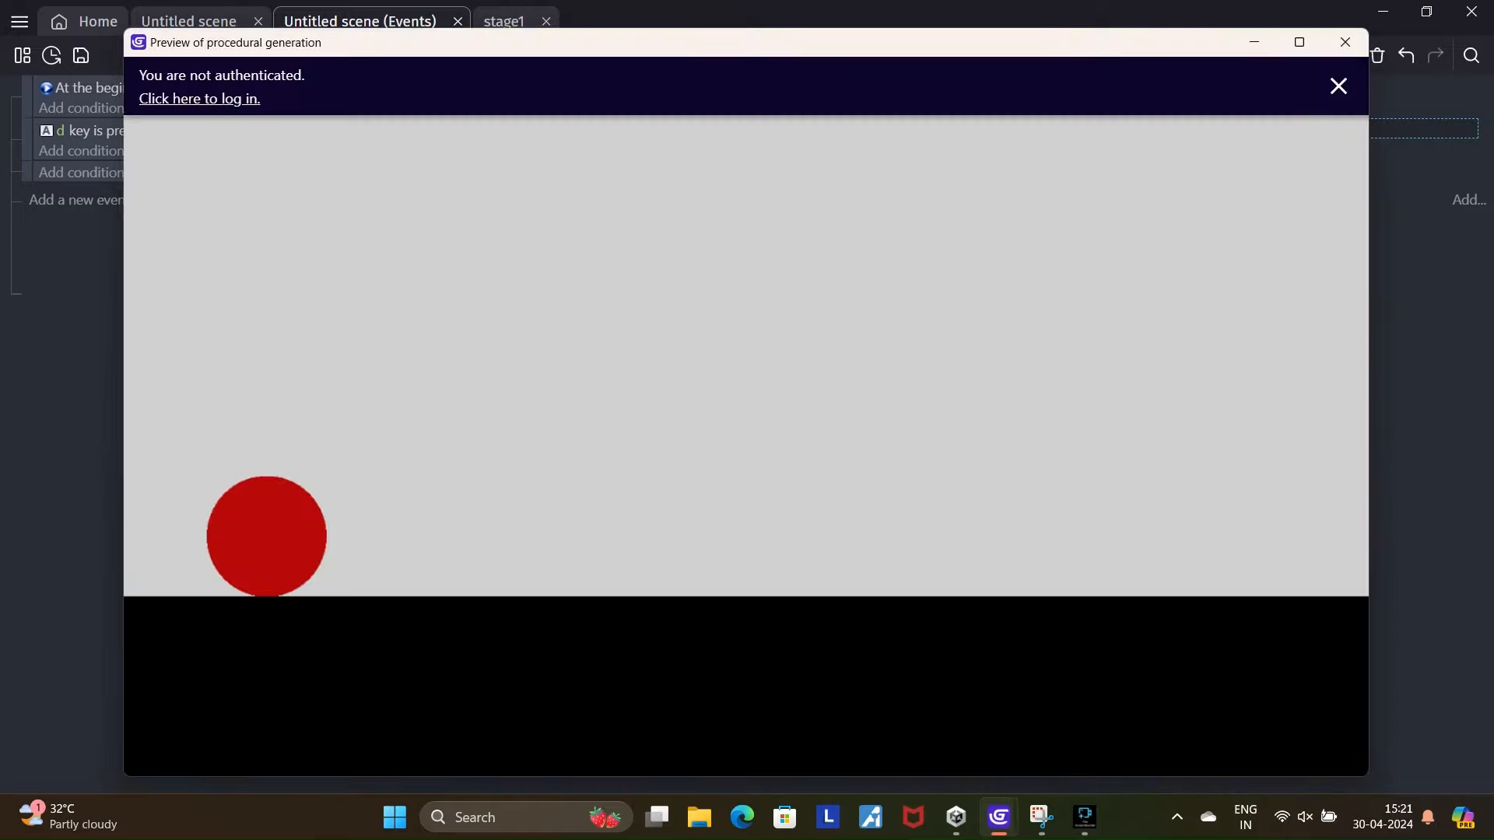
key(d)
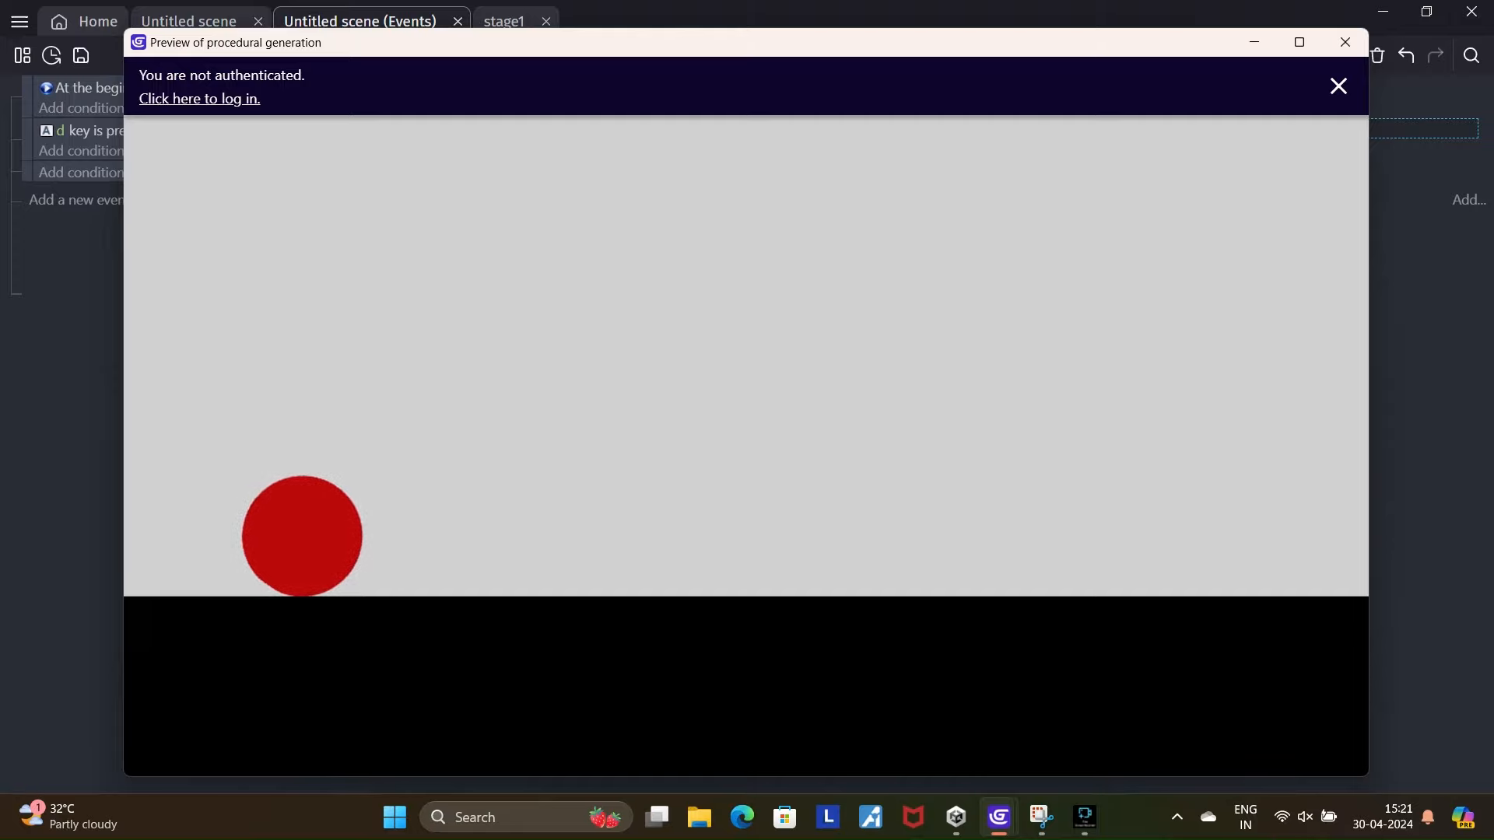
click(1345, 42)
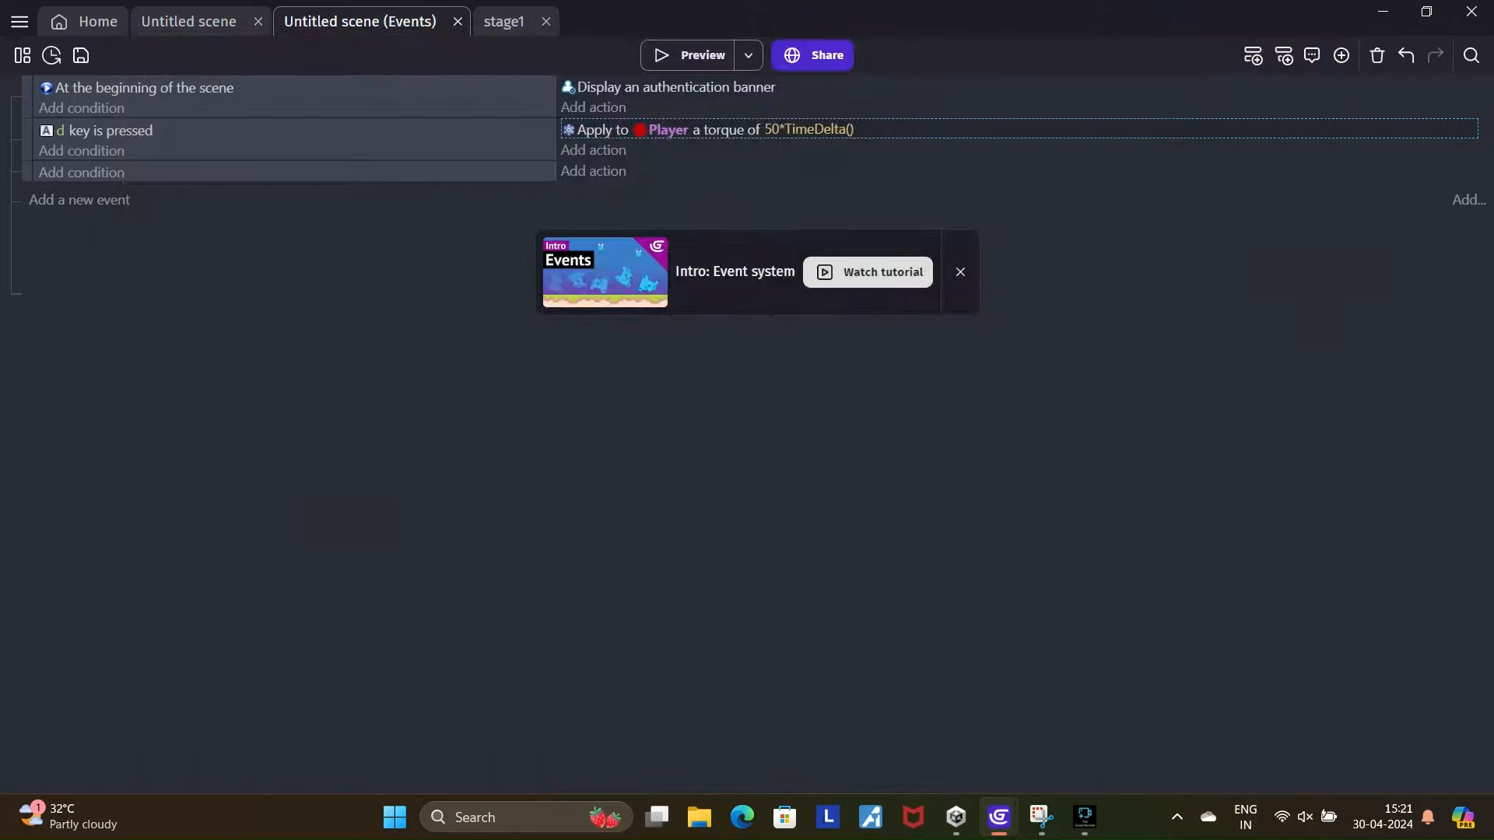
- Set the Player's torque in the d key event to 500*TimeDelta()
click(808, 130)
click(790, 174)
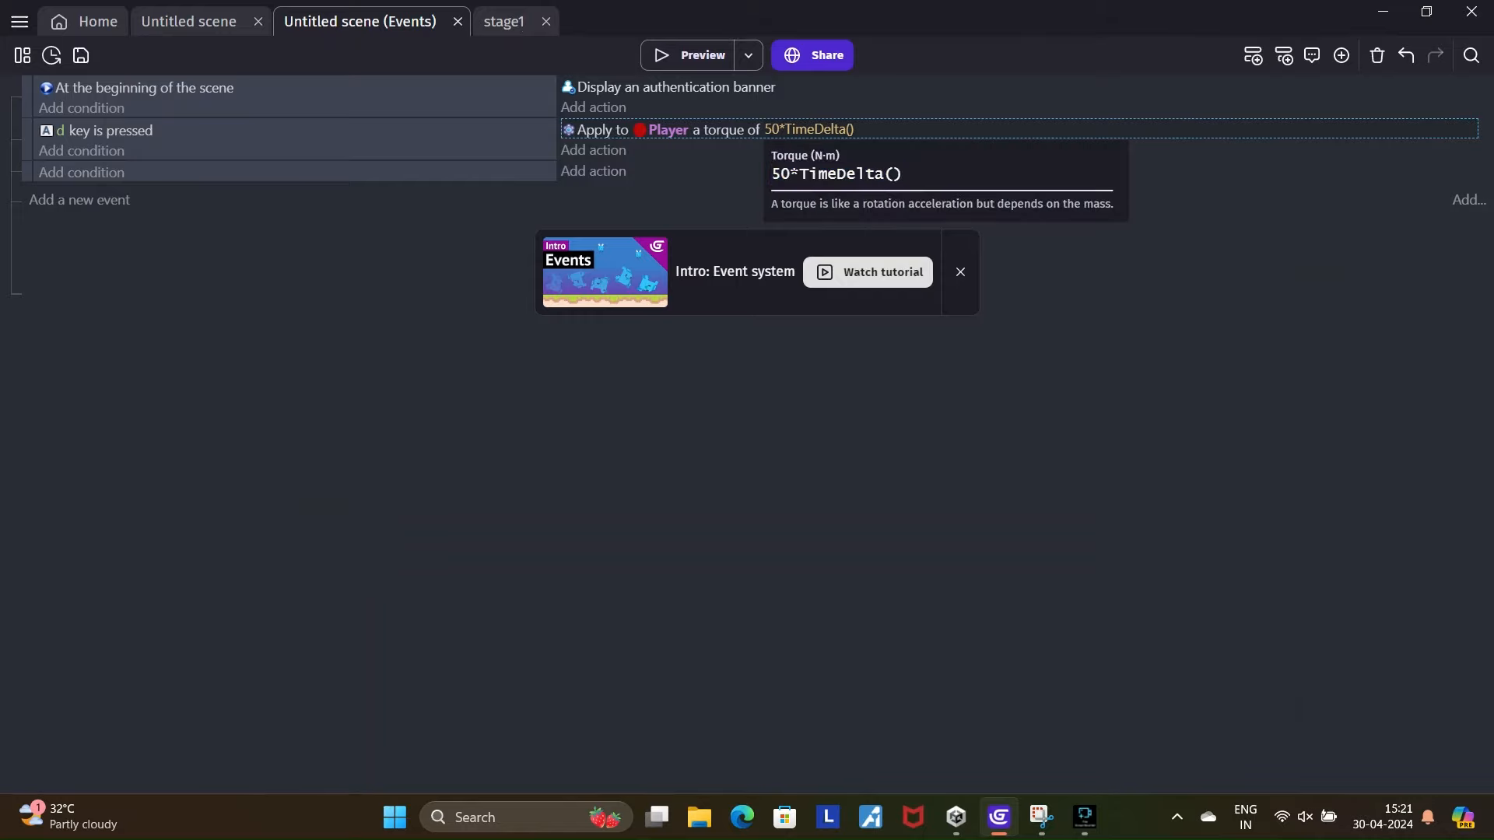
text(0)
key(Return)
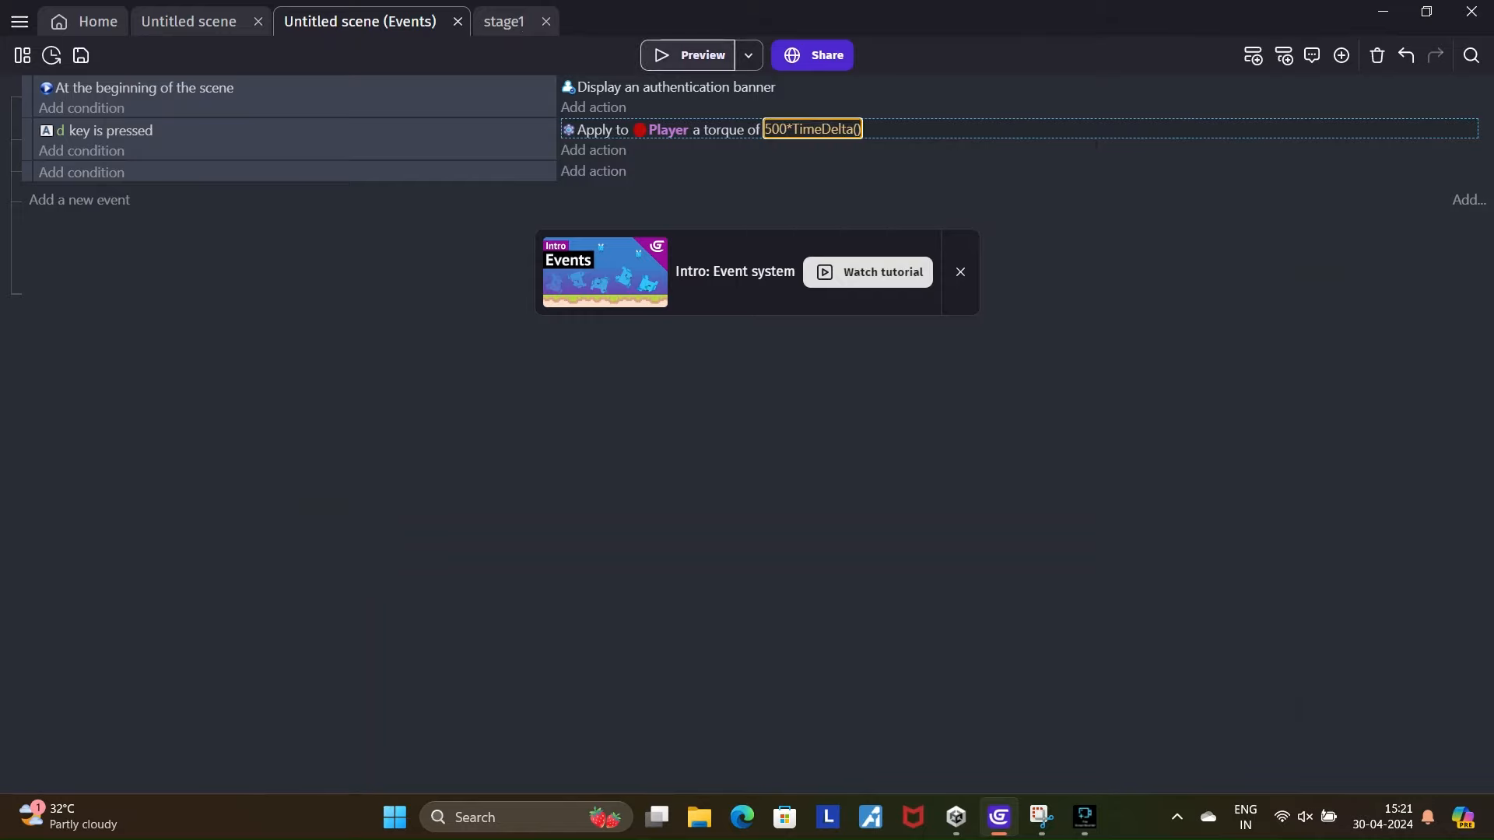
- Preview the scene with the new torque, roll the Player along the ground, and close the preview
click(687, 54)
key(d)
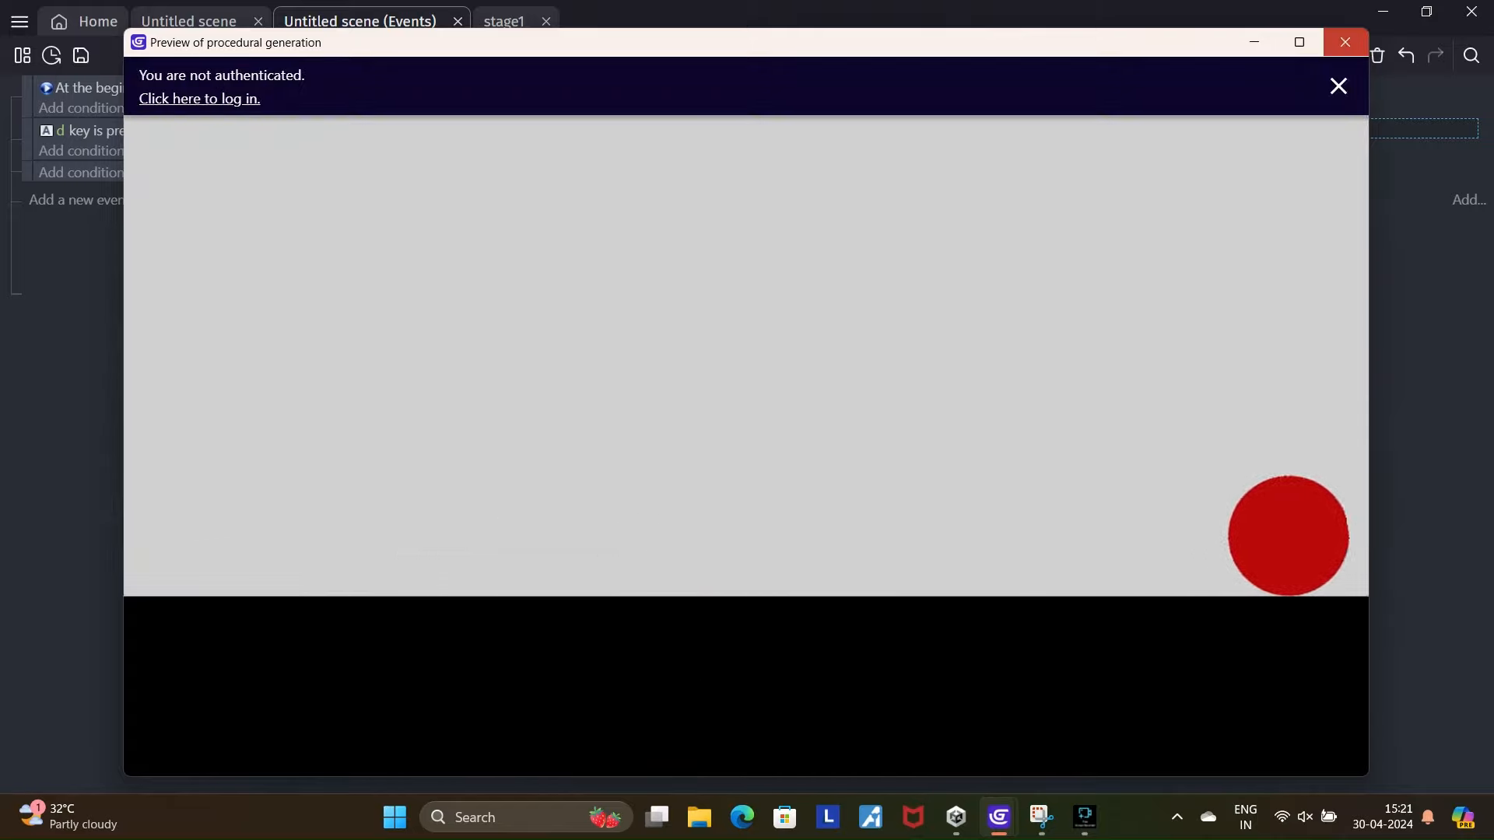
click(1345, 42)
- Add a Key pressed condition for the a key to the empty event below the d key event
click(81, 173)
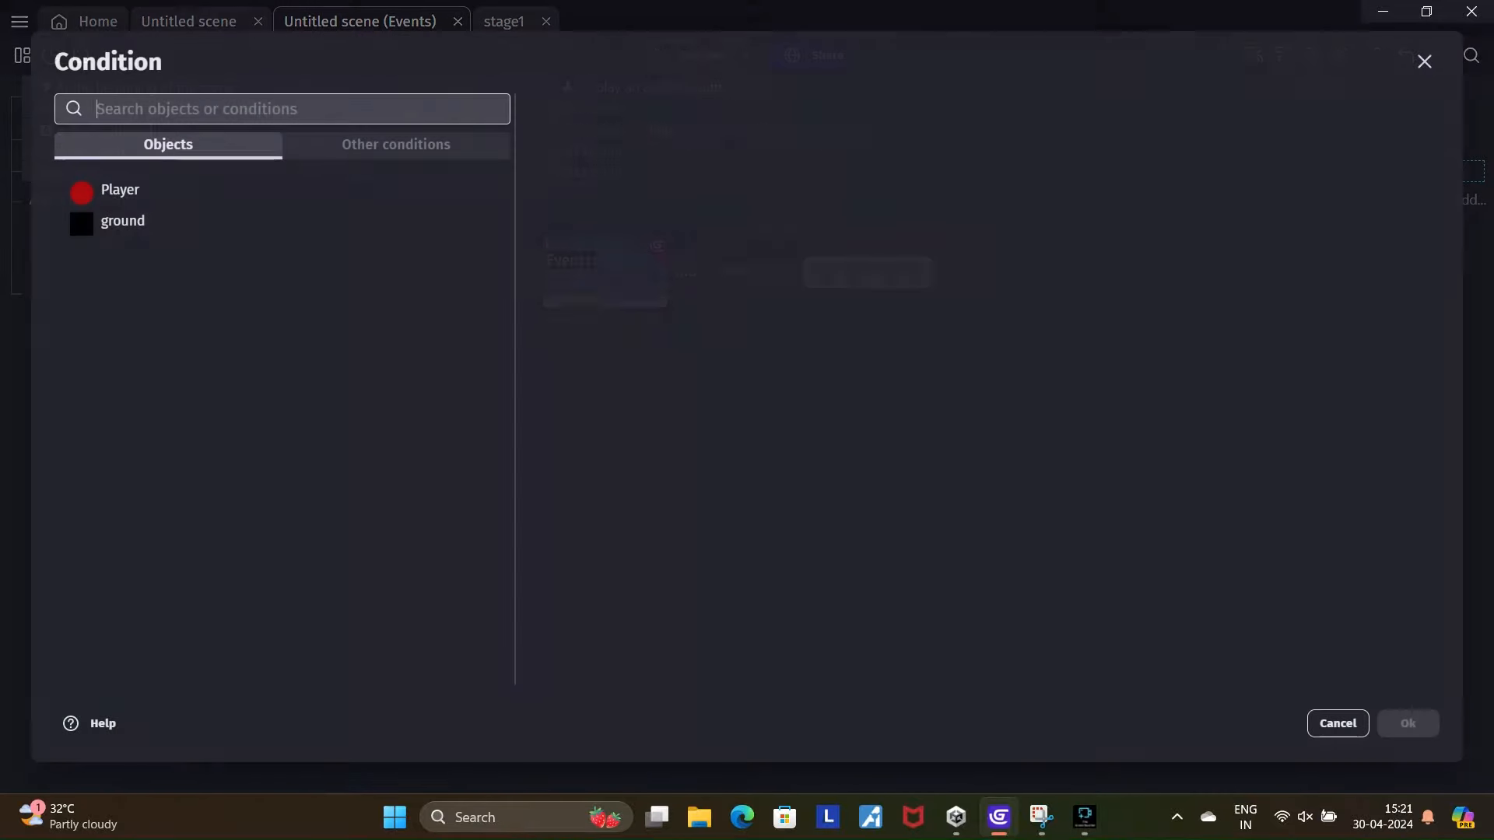
text(keyp)
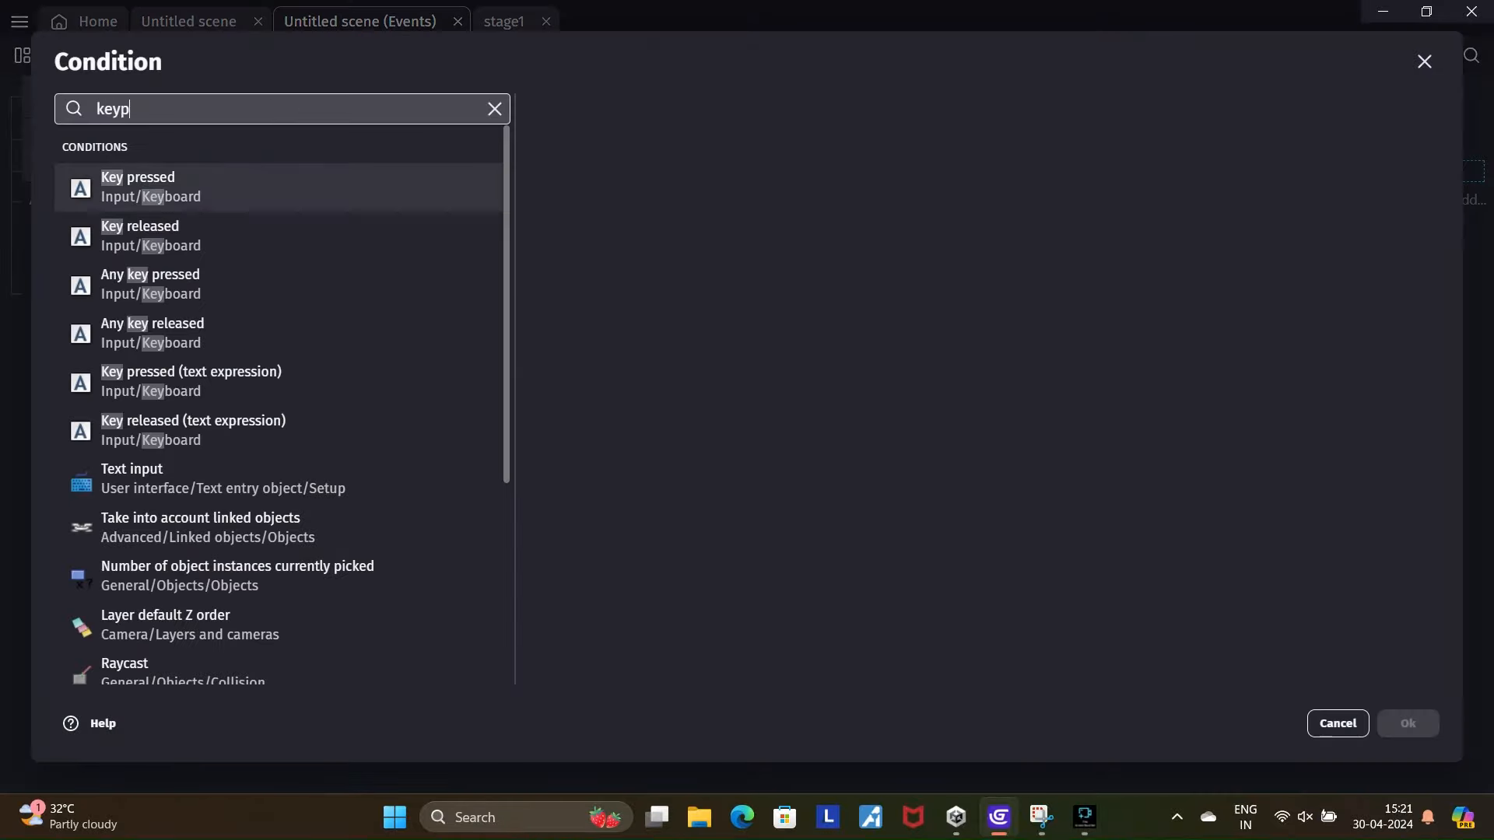
click(282, 191)
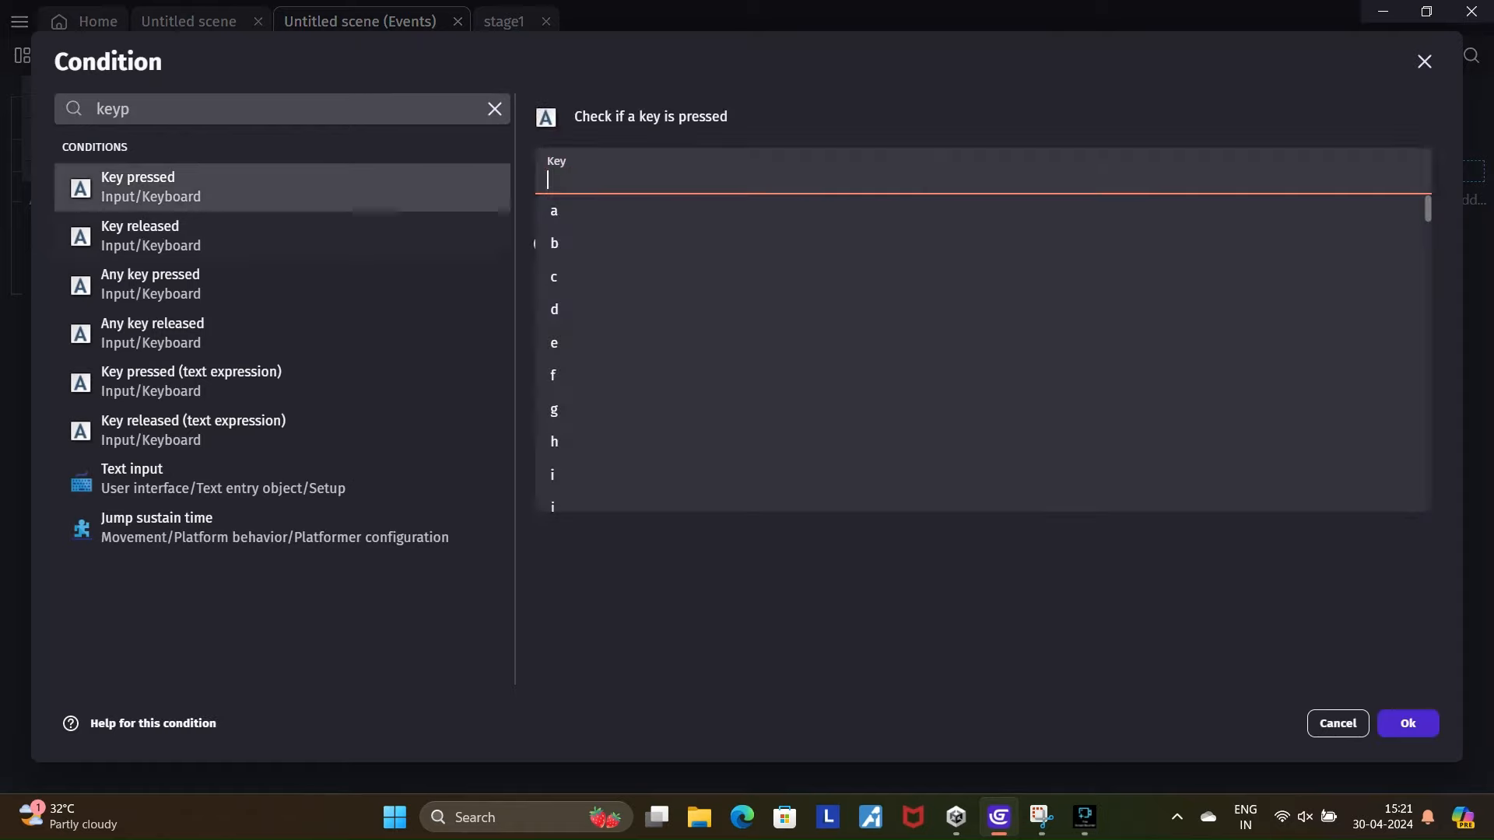
click(551, 217)
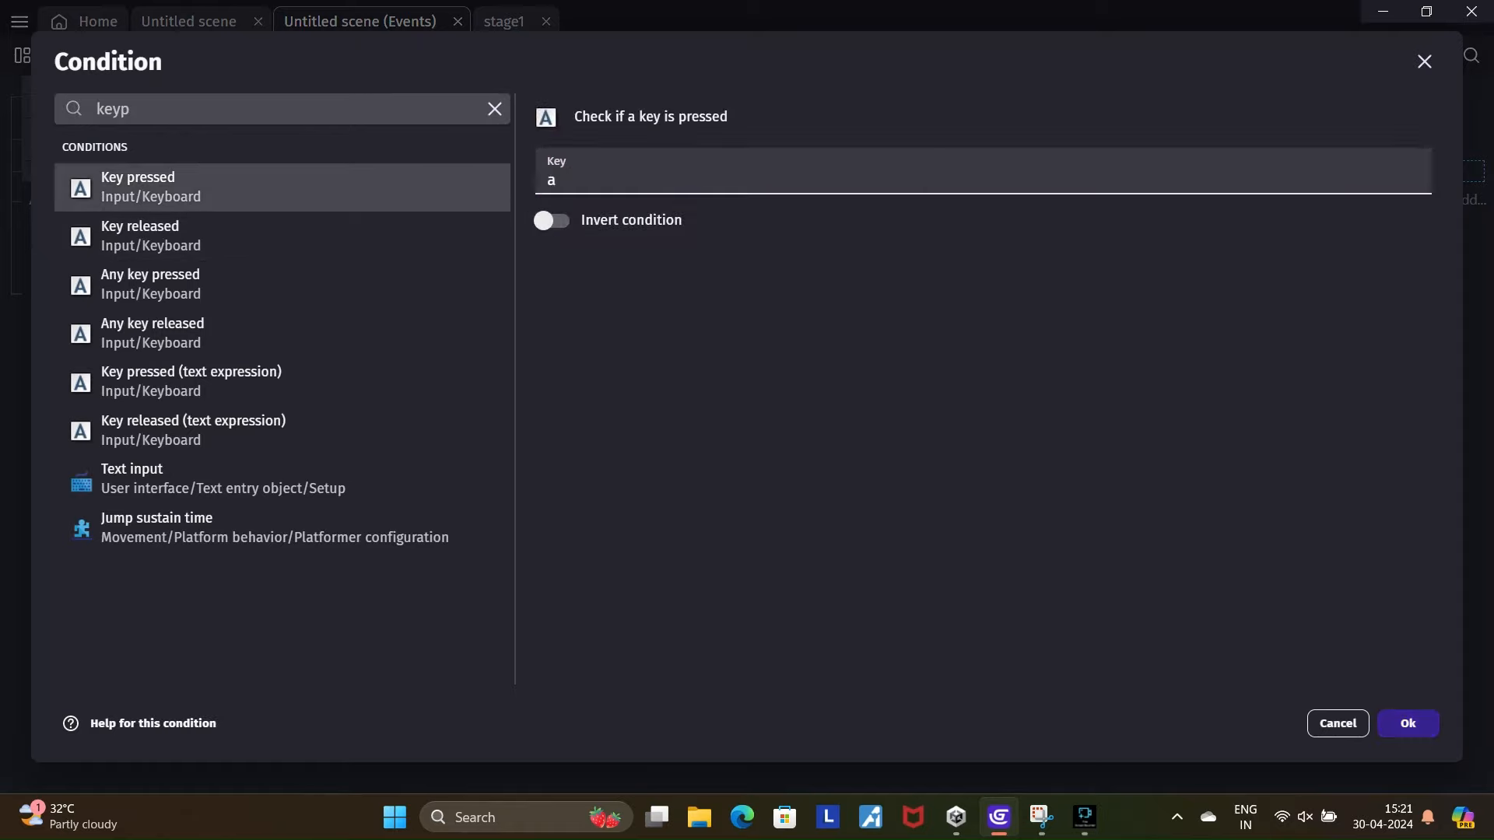
click(1416, 724)
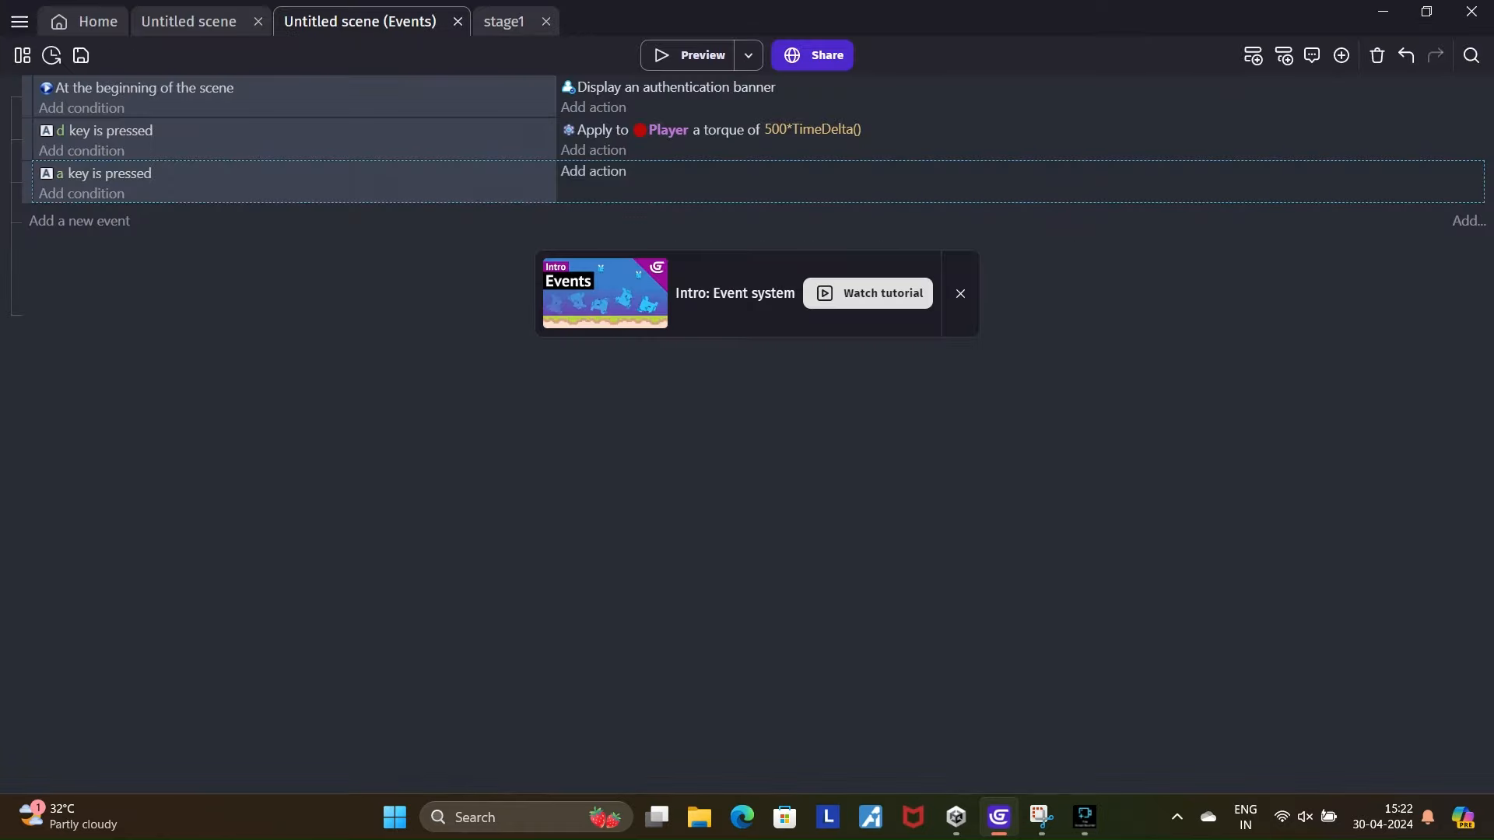
- Add an Apply torque (rotational force) action on the Player with a torque of -500*TimeDelta() to the a key event
click(593, 171)
click(156, 191)
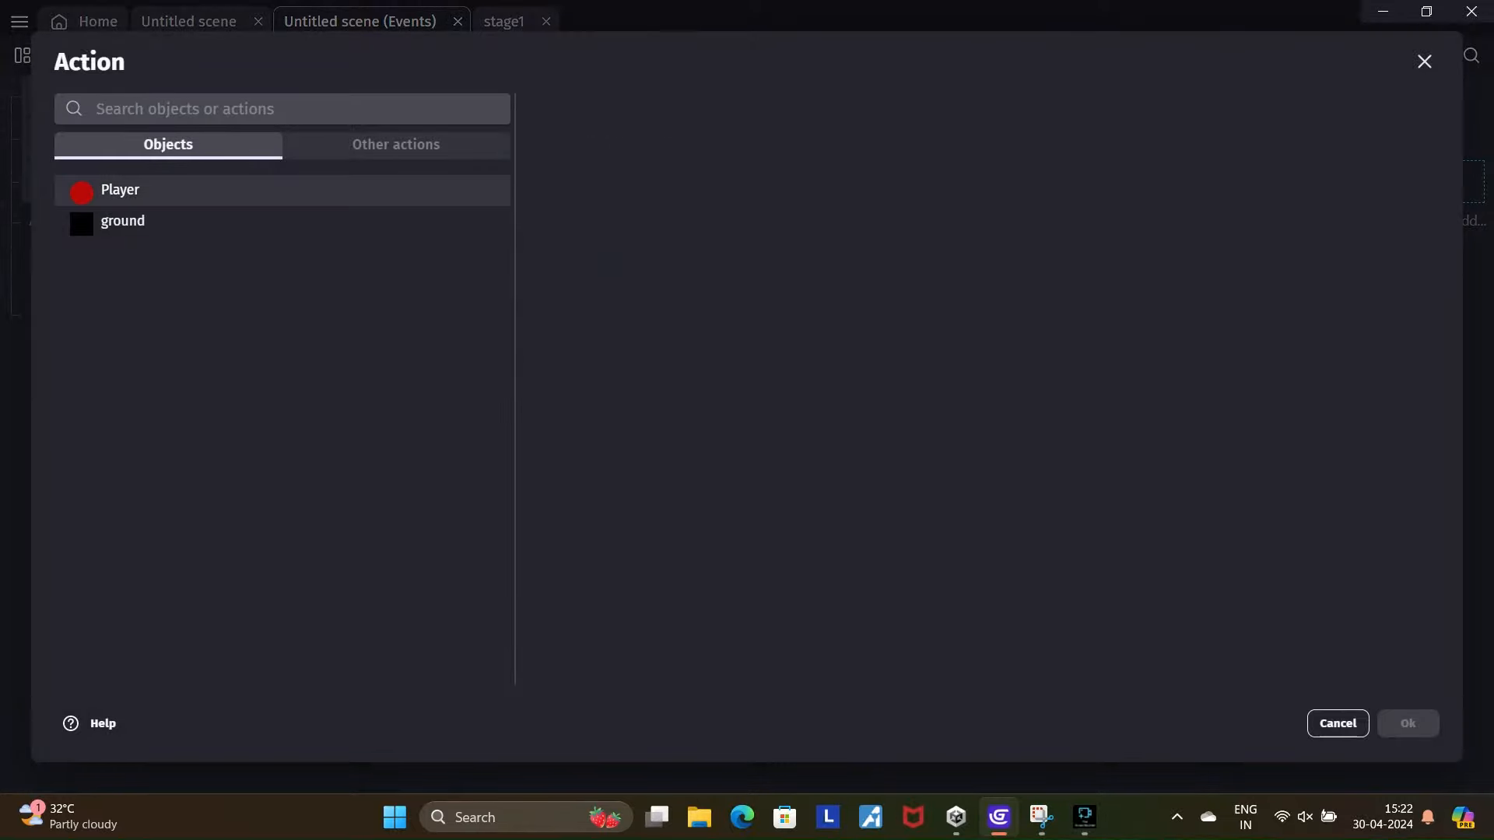
text(torqu)
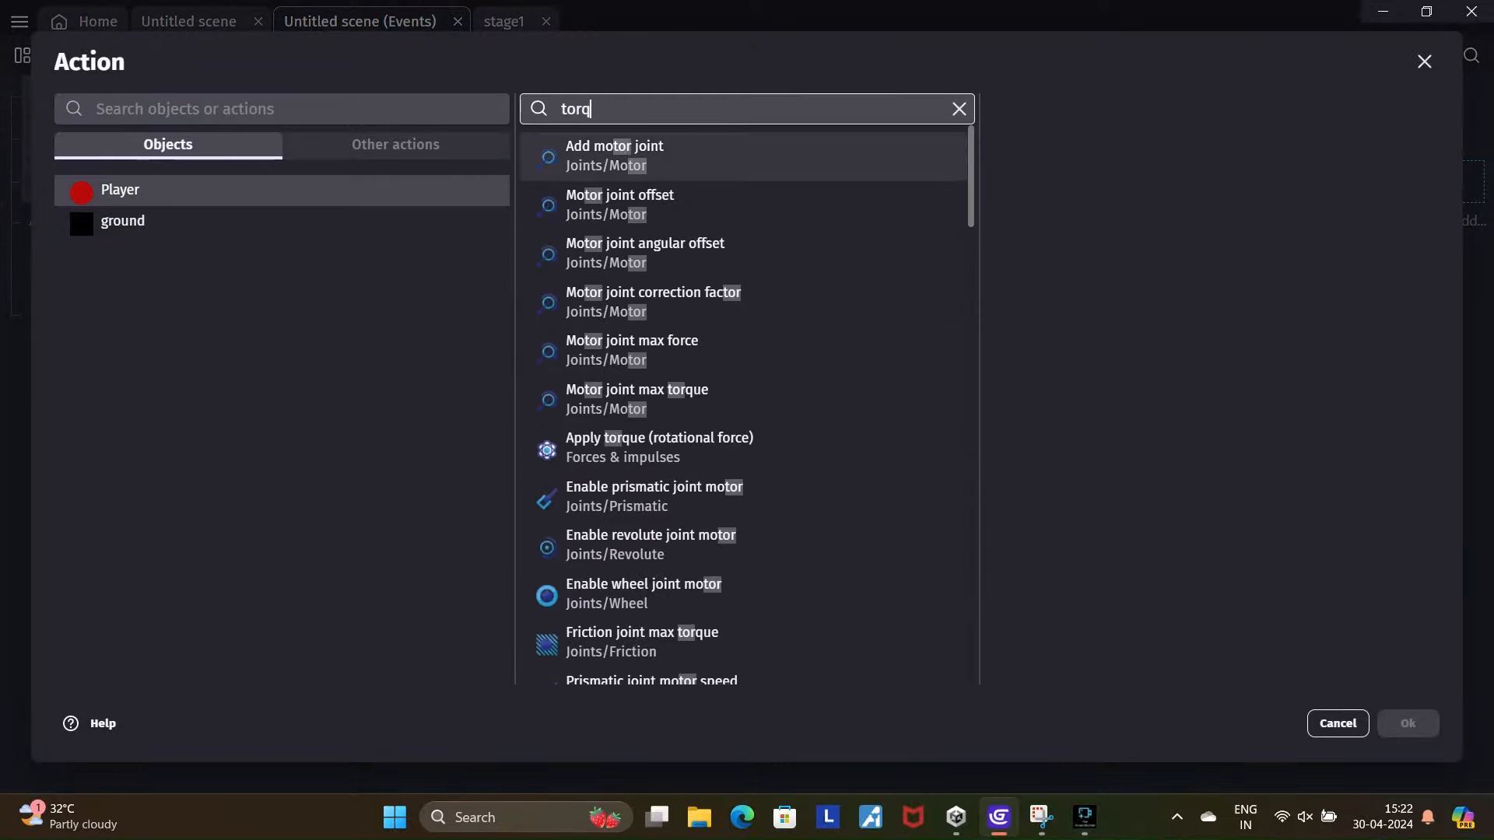
key(Down)
key(Down)
key(Up)
key(Up)
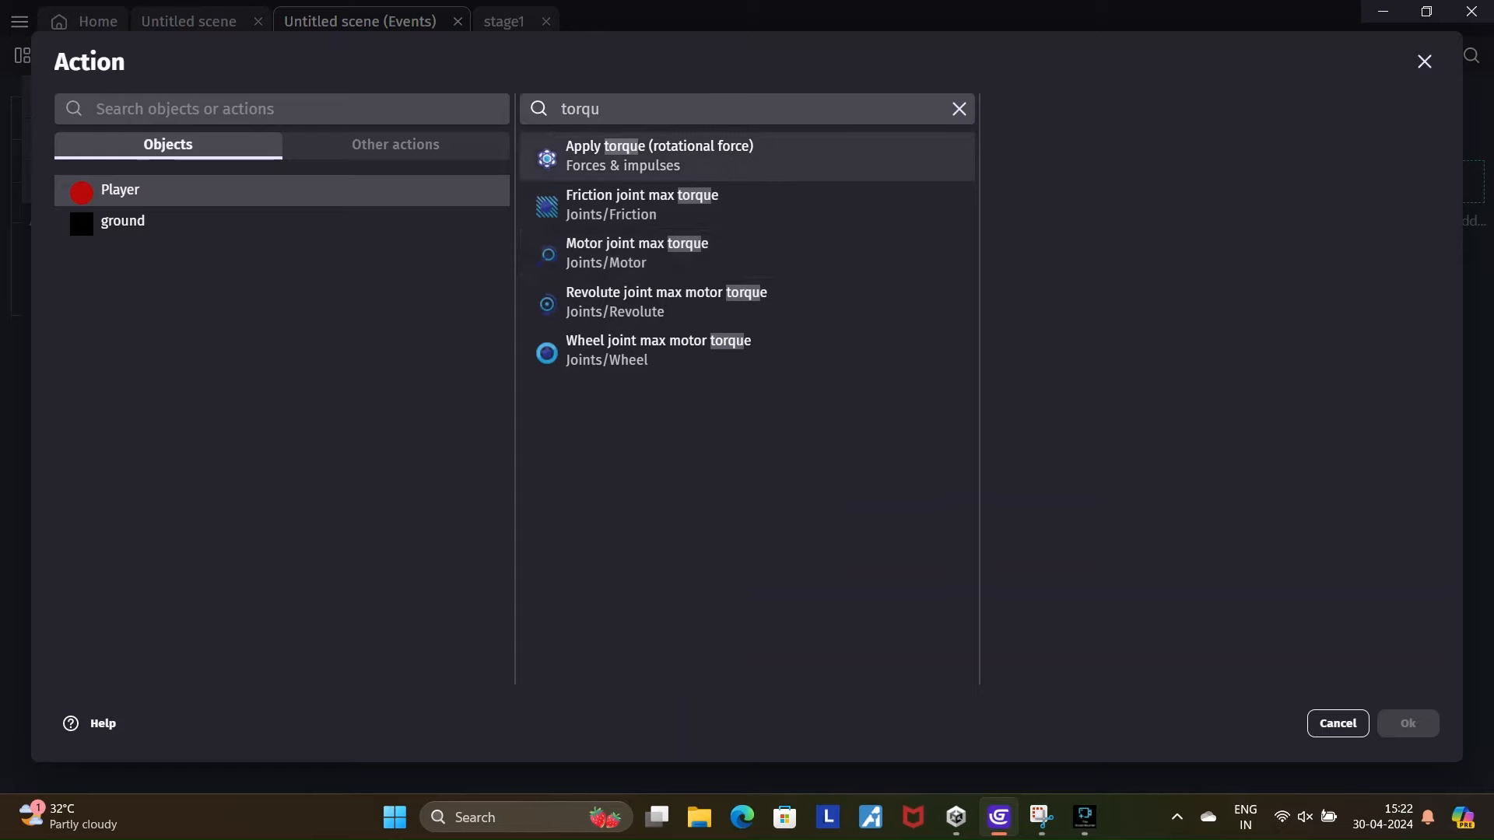
key(Return)
text(-500)
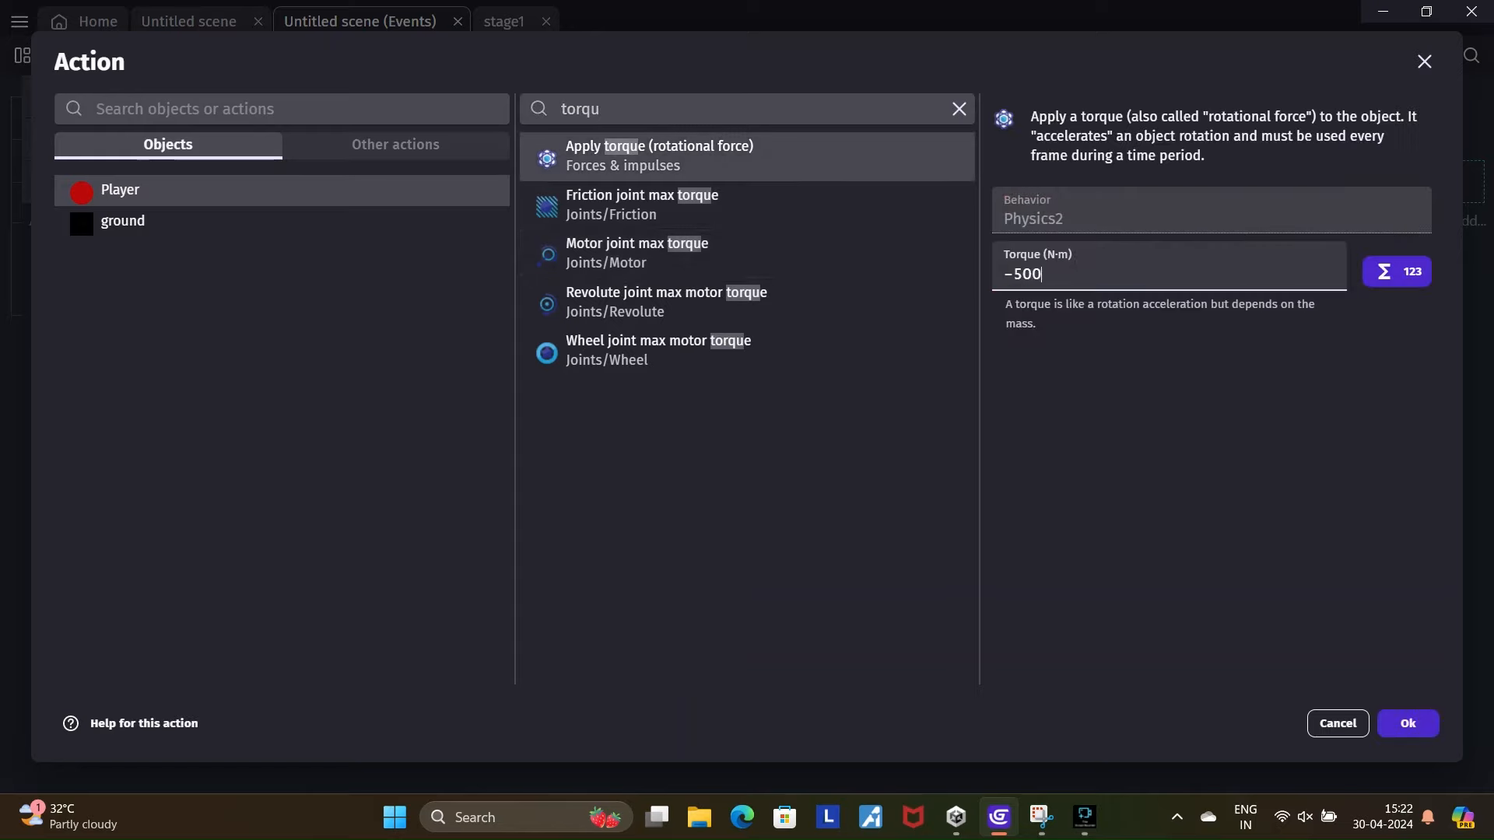
text(*time)
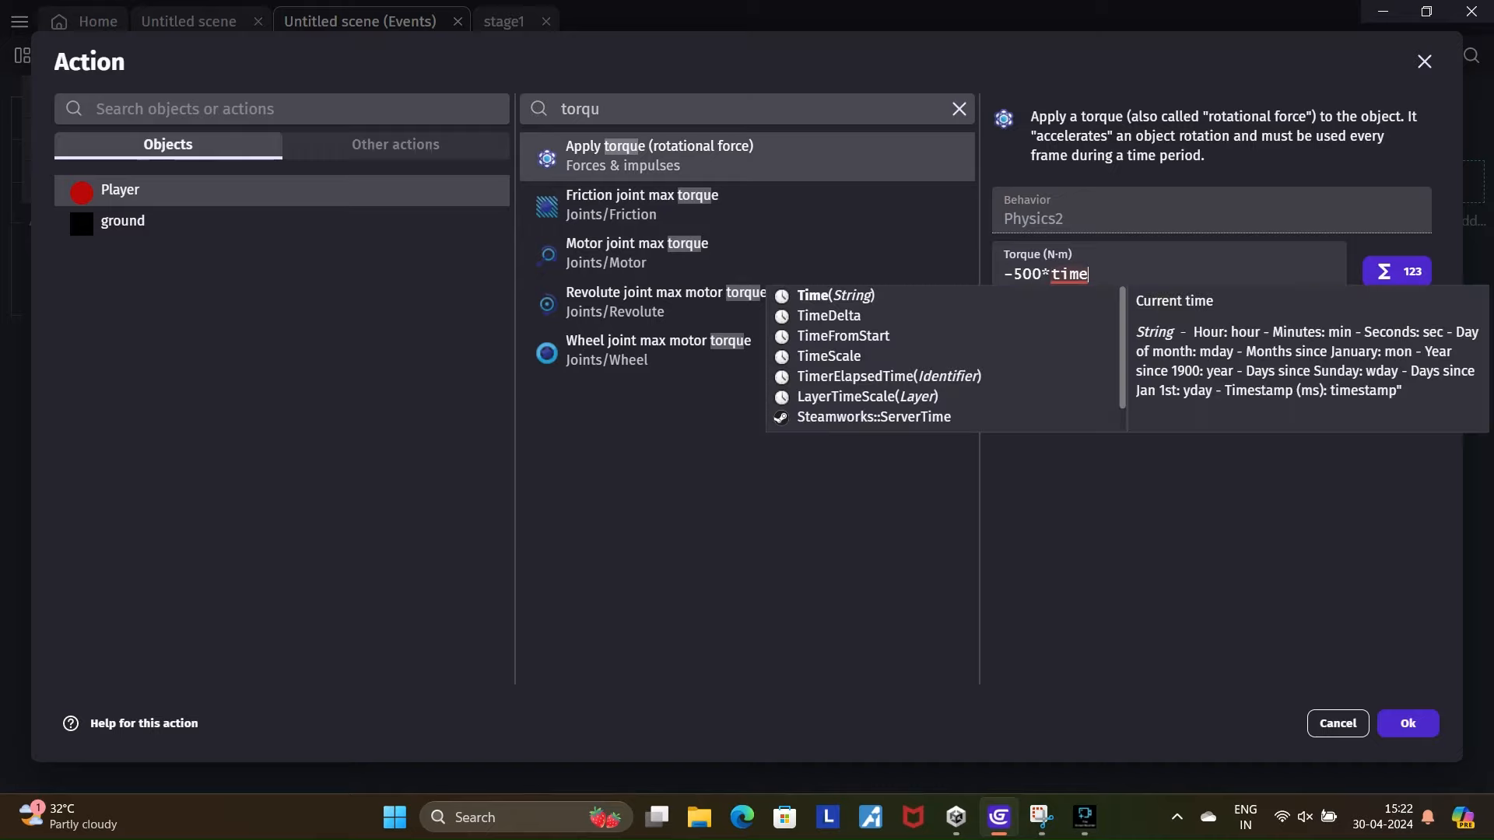
key(Down)
key(Return)
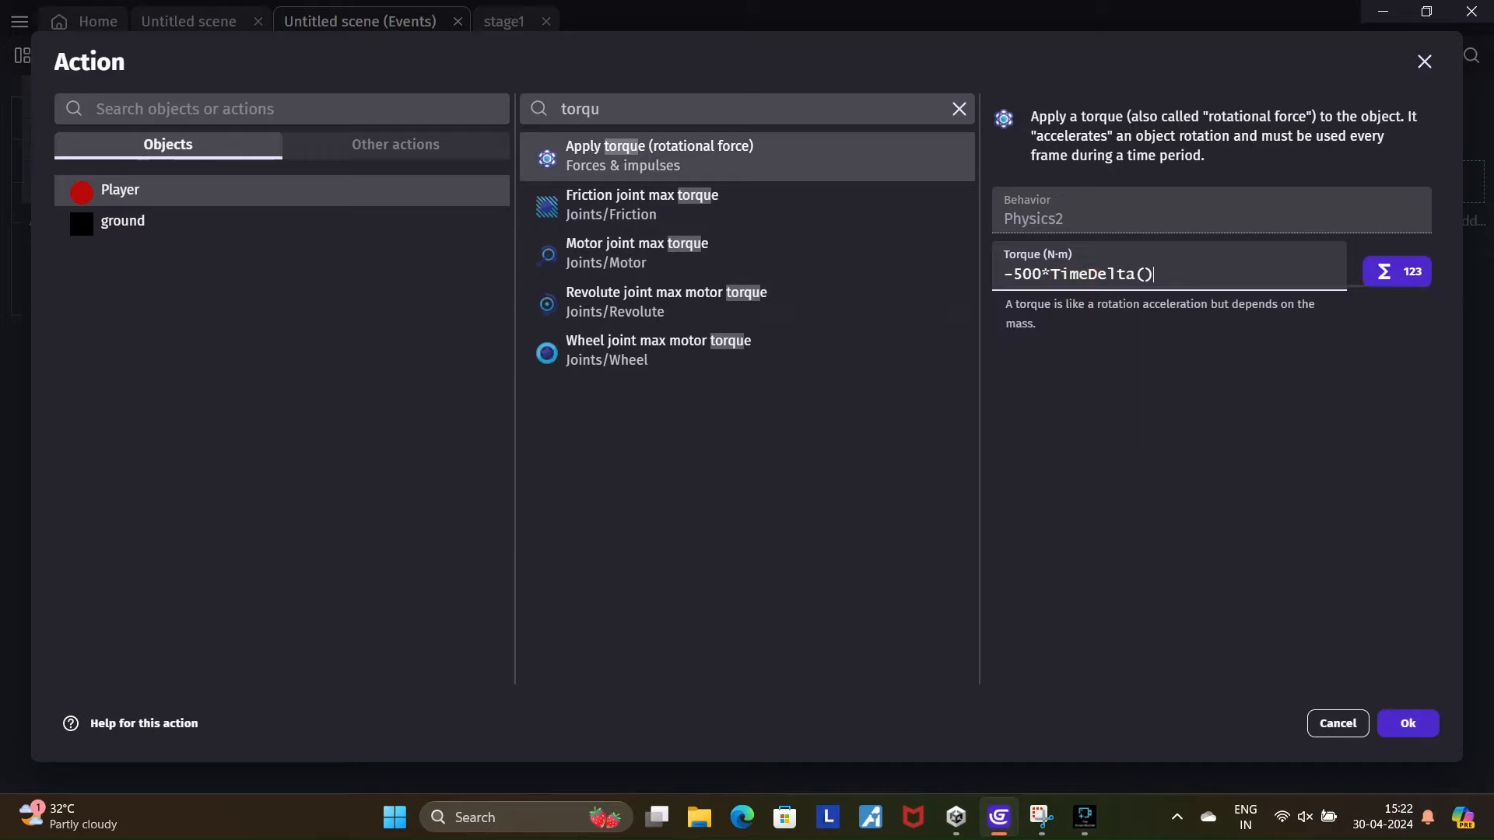
key(Return)
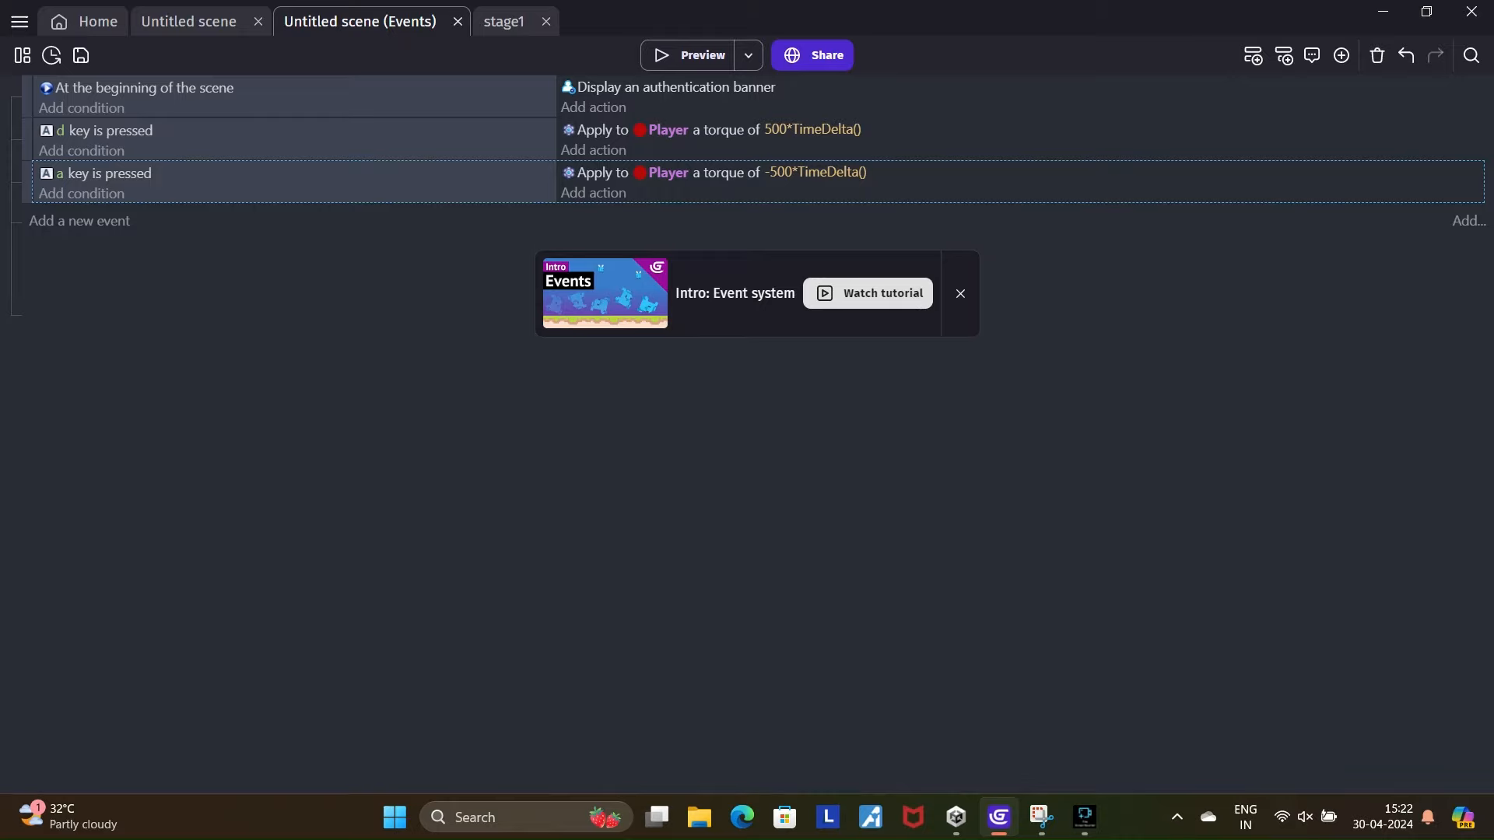
- Preview the scene, roll the Player back and forth with its d and a controls, and return to the scene editor
click(688, 54)
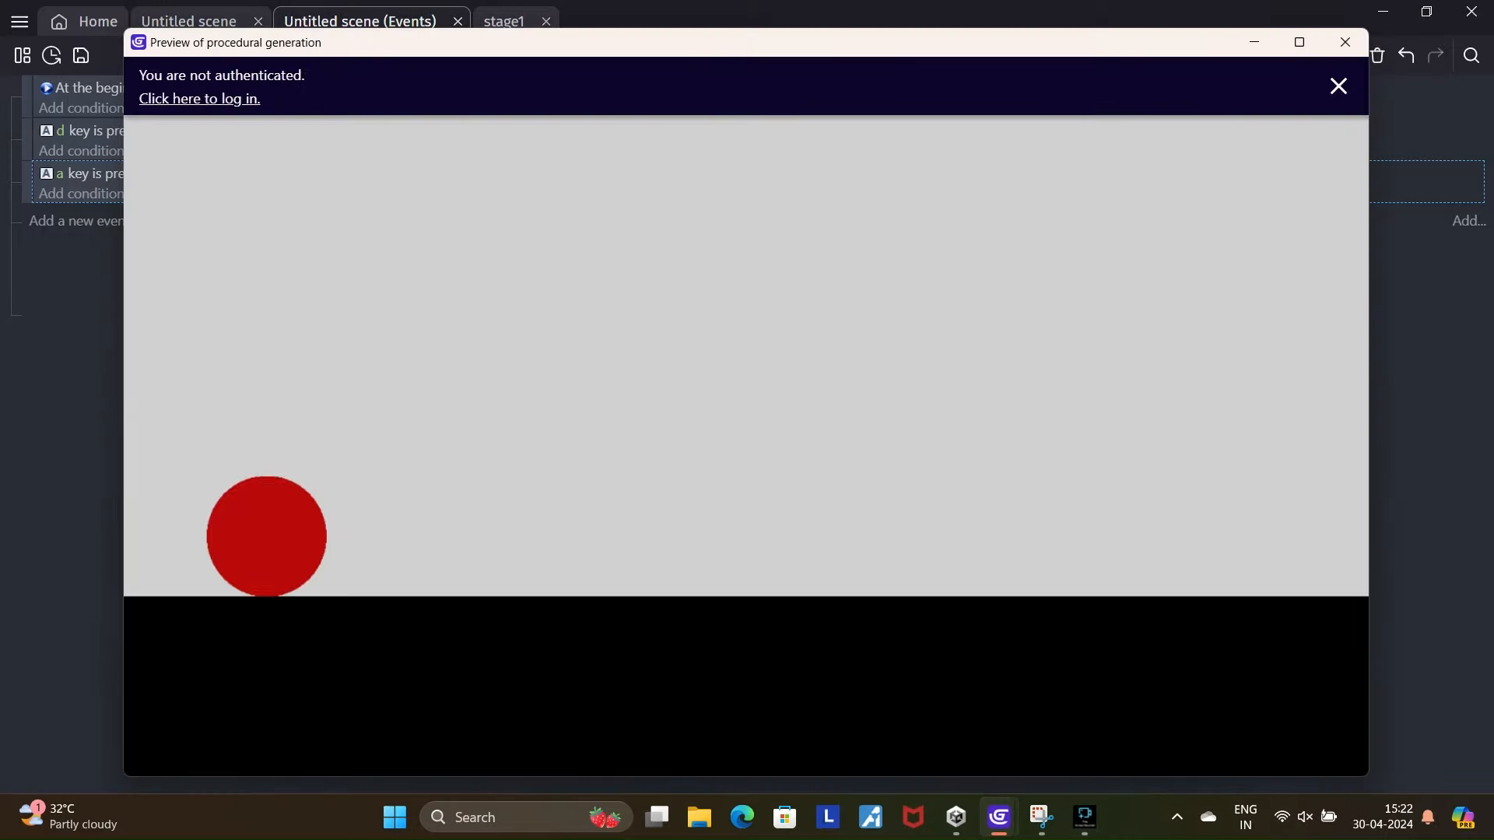
key(d)
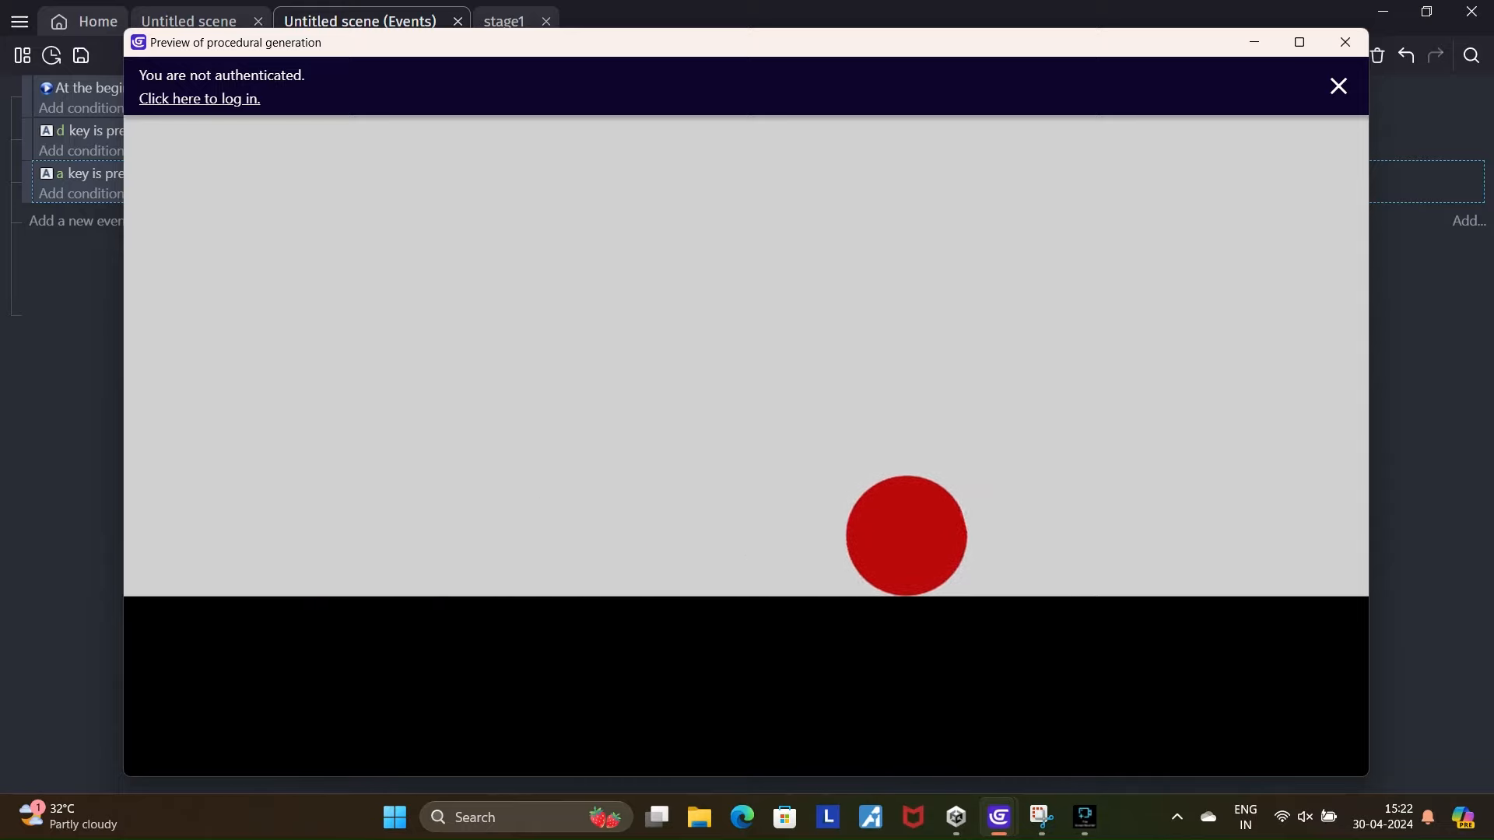
key(a)
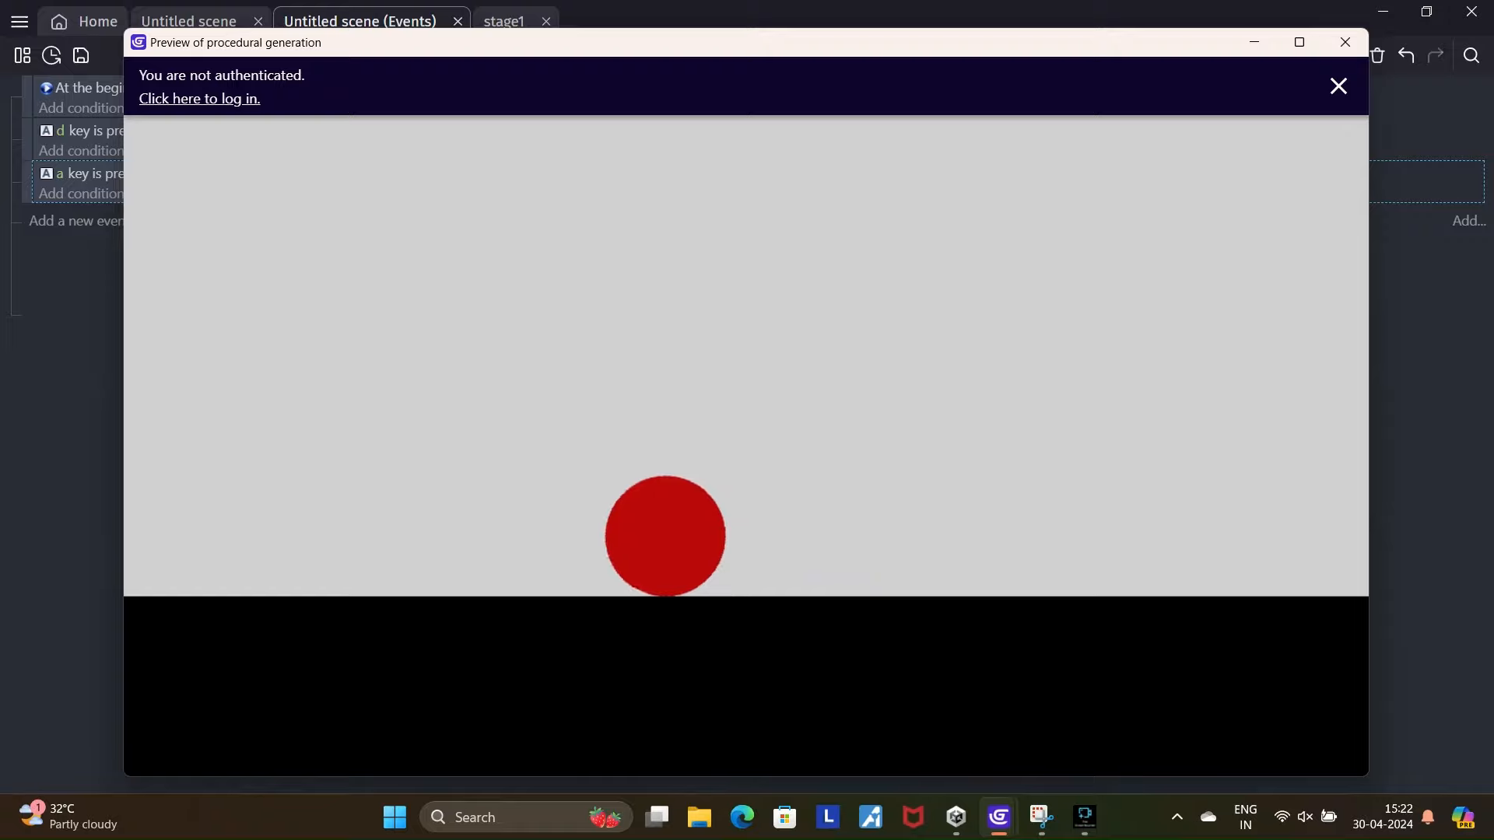
key(d)
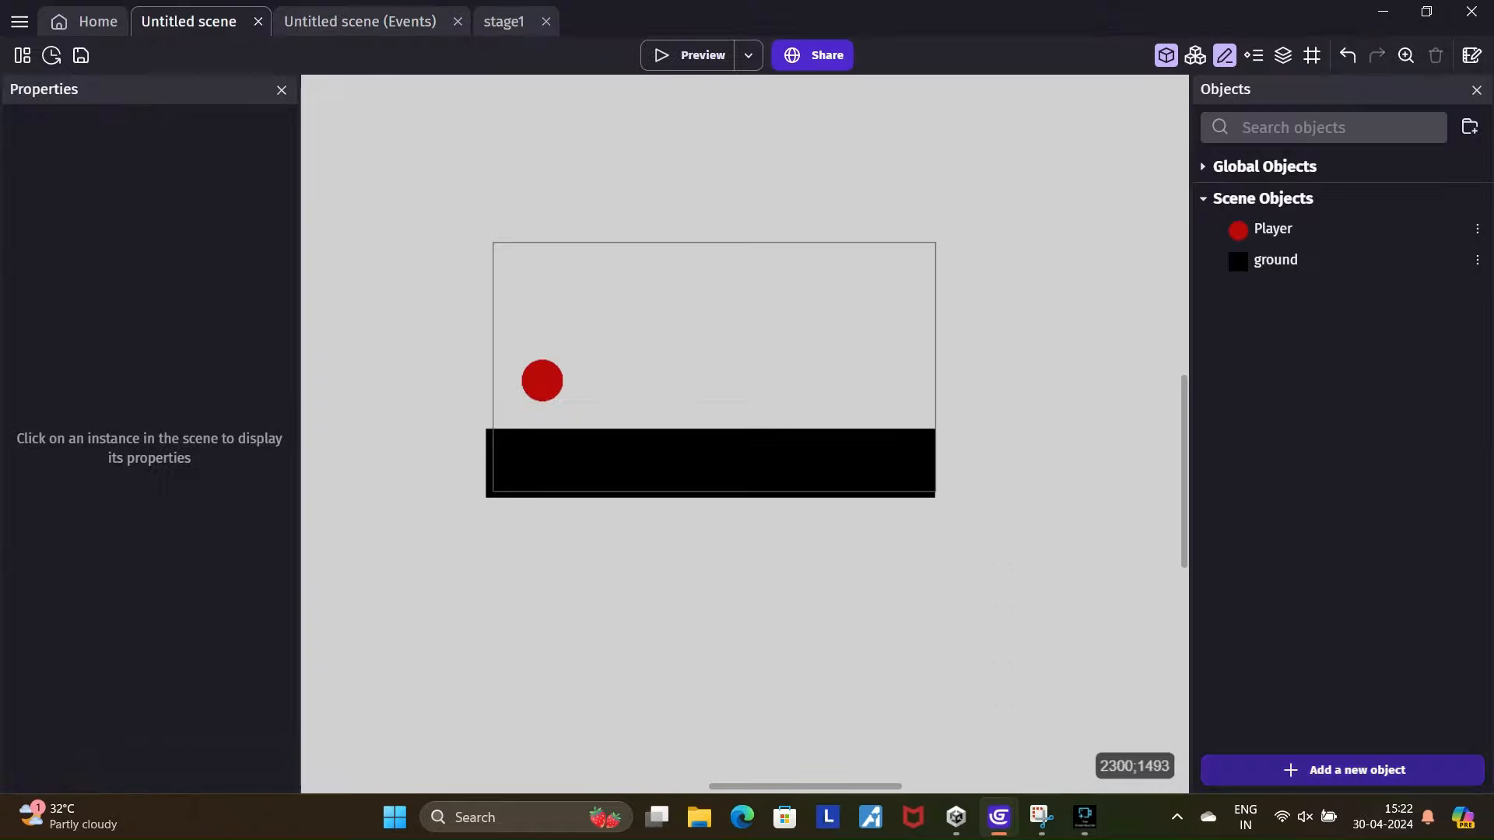
- Search the Asset Store for tree and add the Dead tree asset to the scene's objects
click(1342, 770)
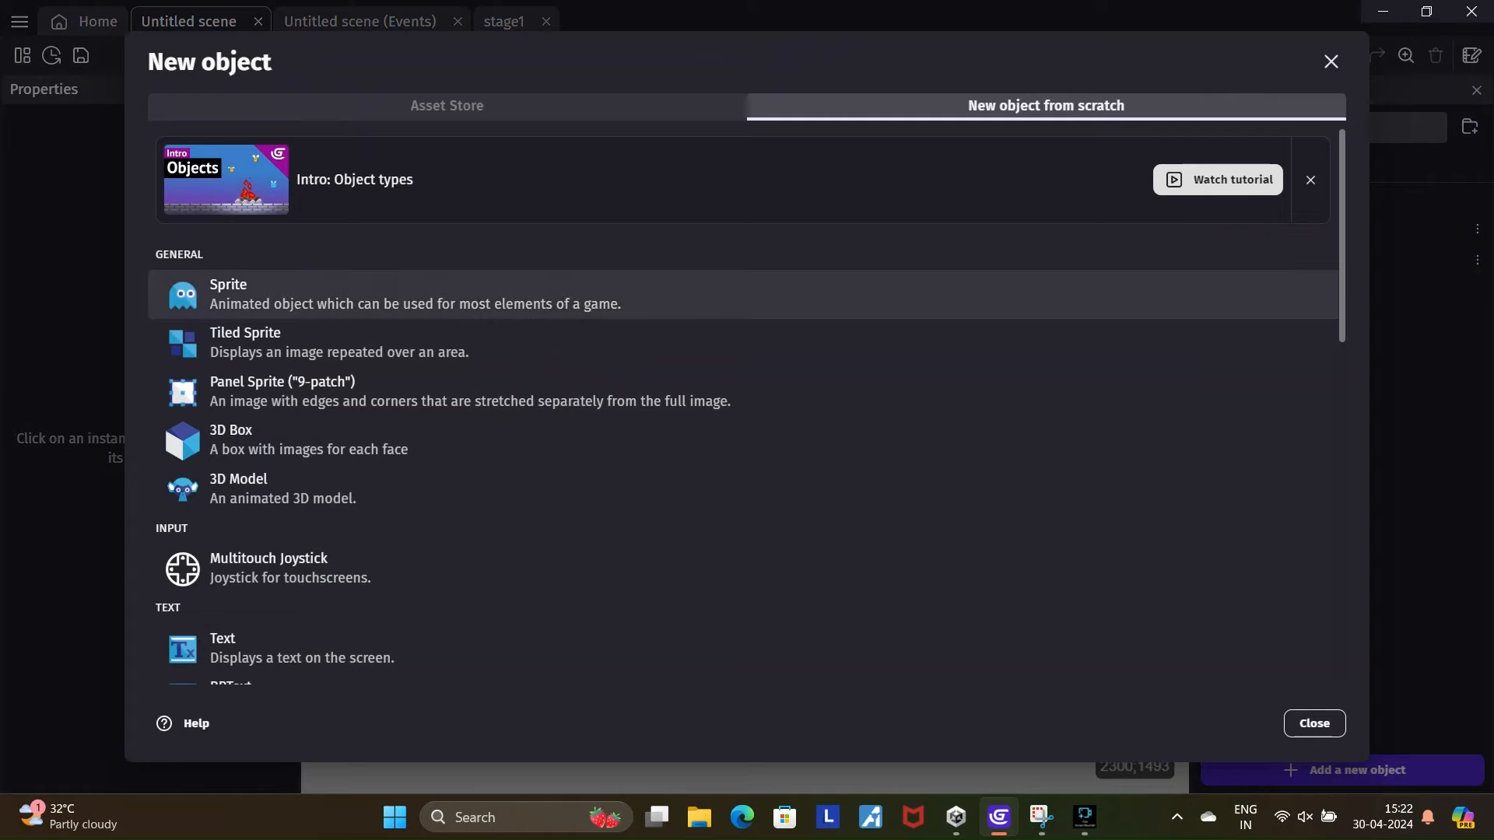
click(446, 105)
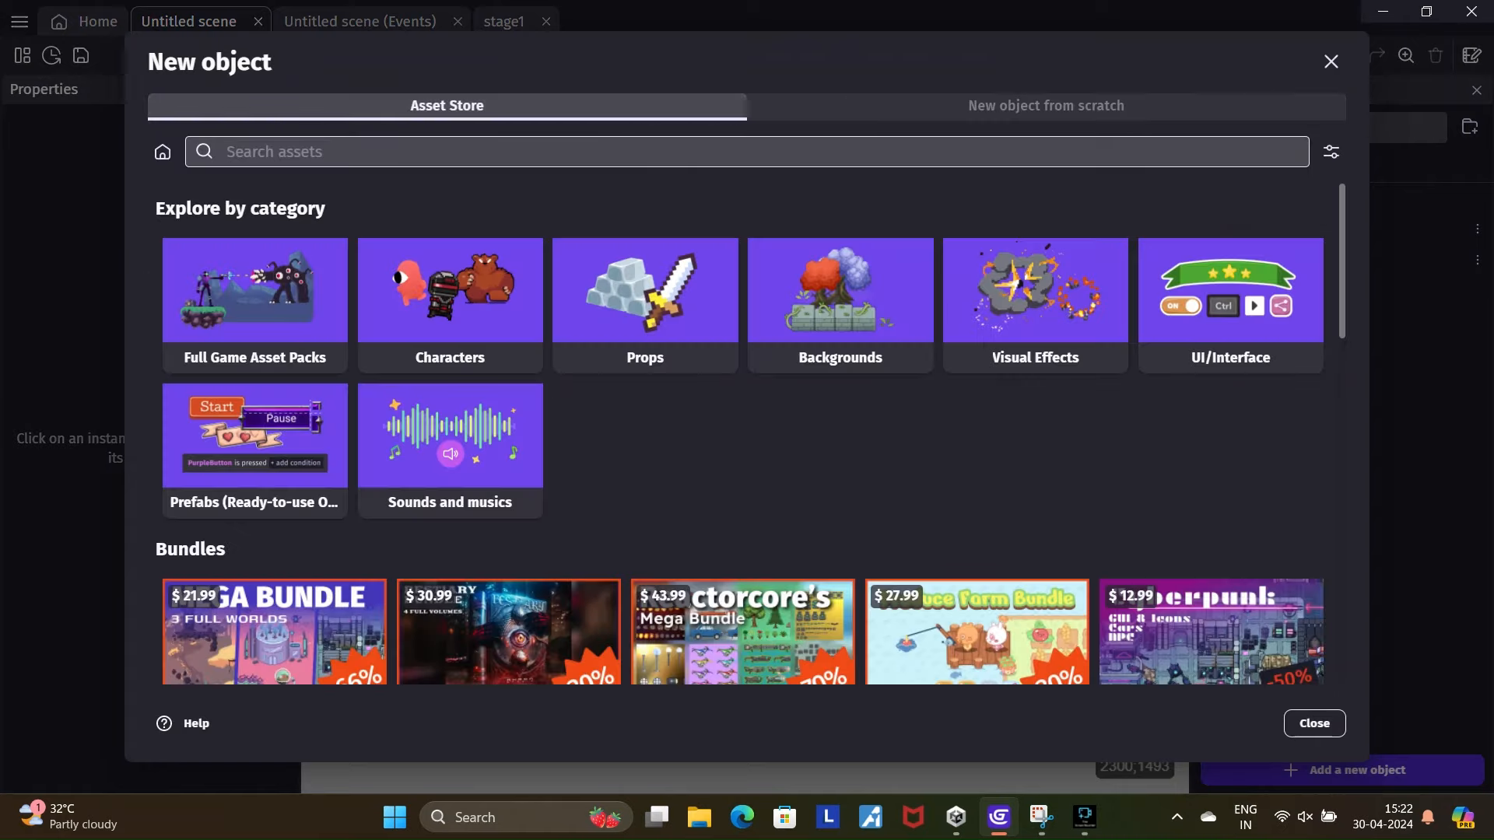
text(tree)
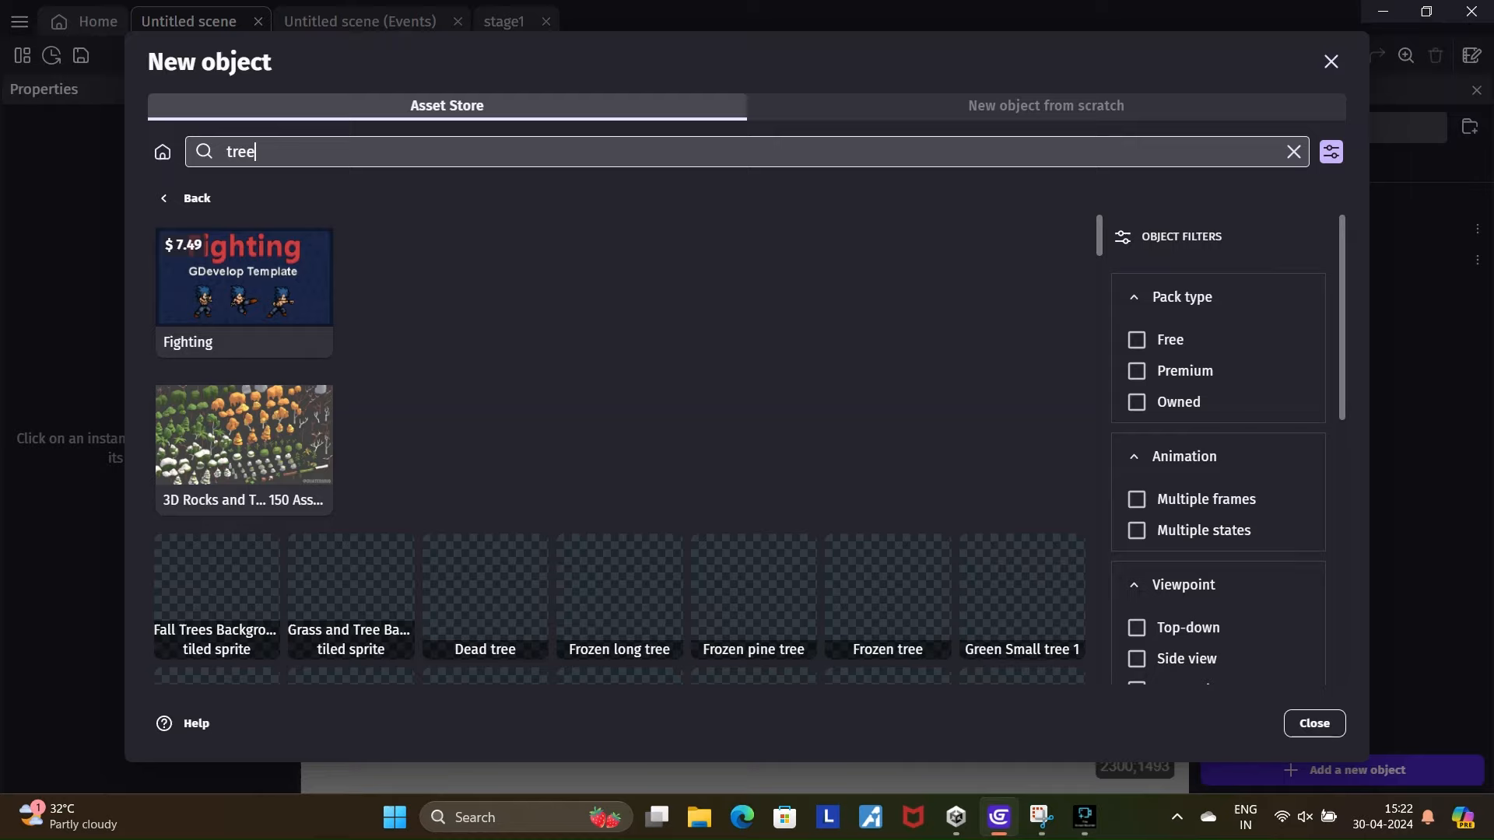
scroll(485, 410, down, 2)
click(484, 410)
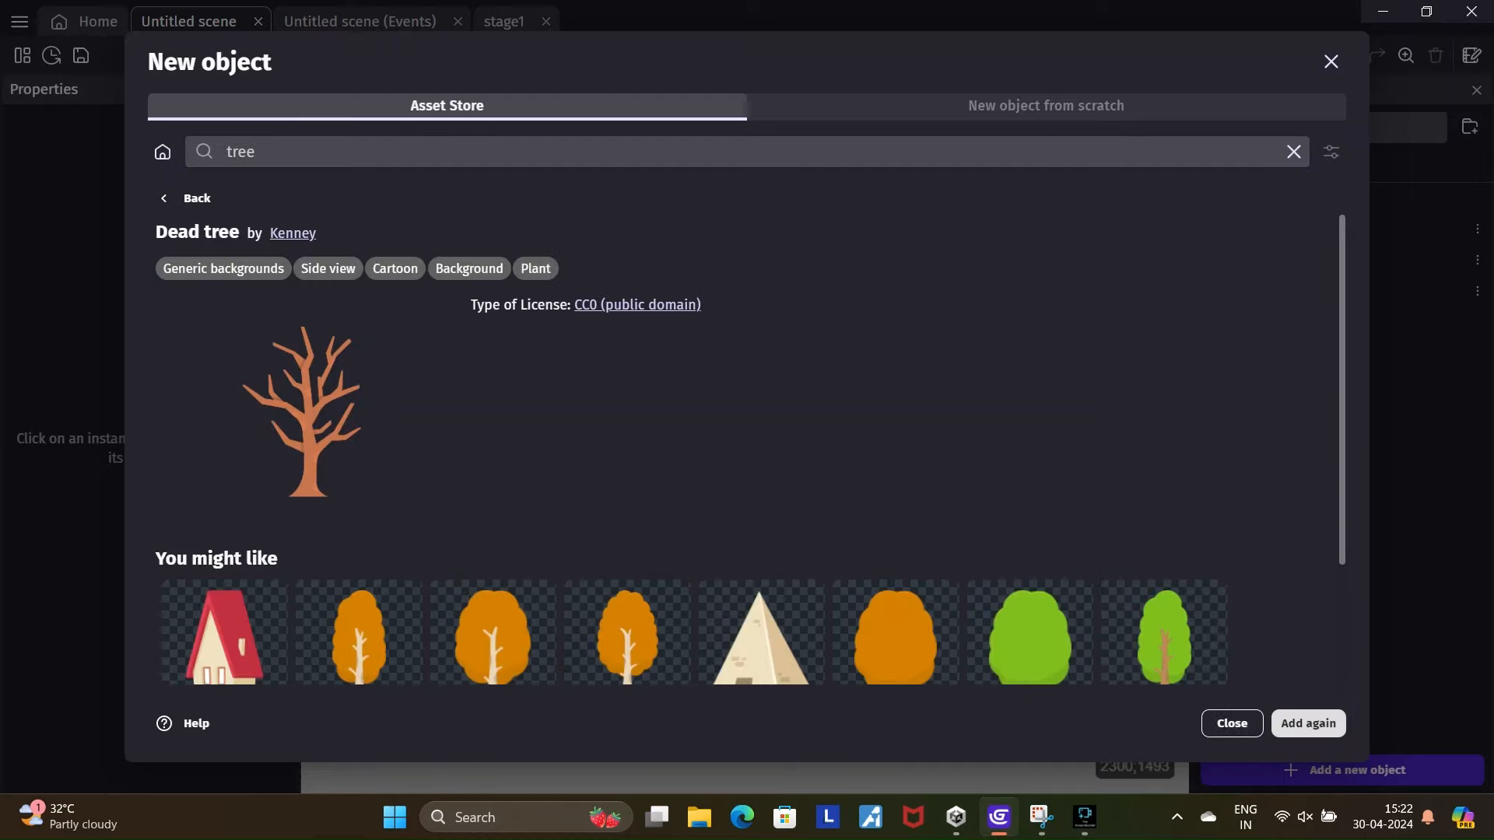
click(1331, 61)
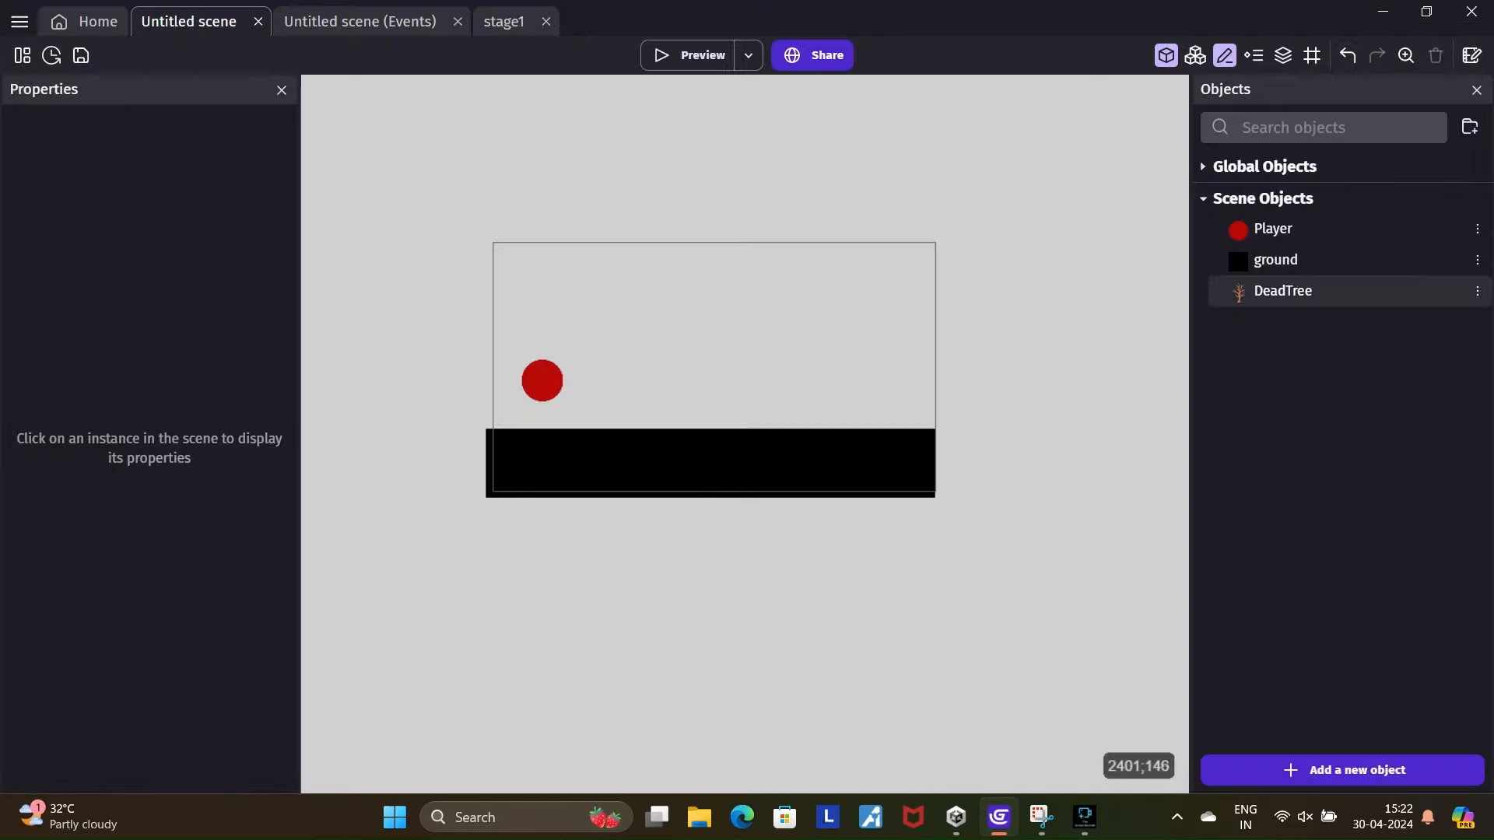
- Open the DeadTree sprite in the Piskel editor and recolour all pixels of its main orange-brown shade black
double_click(1322, 290)
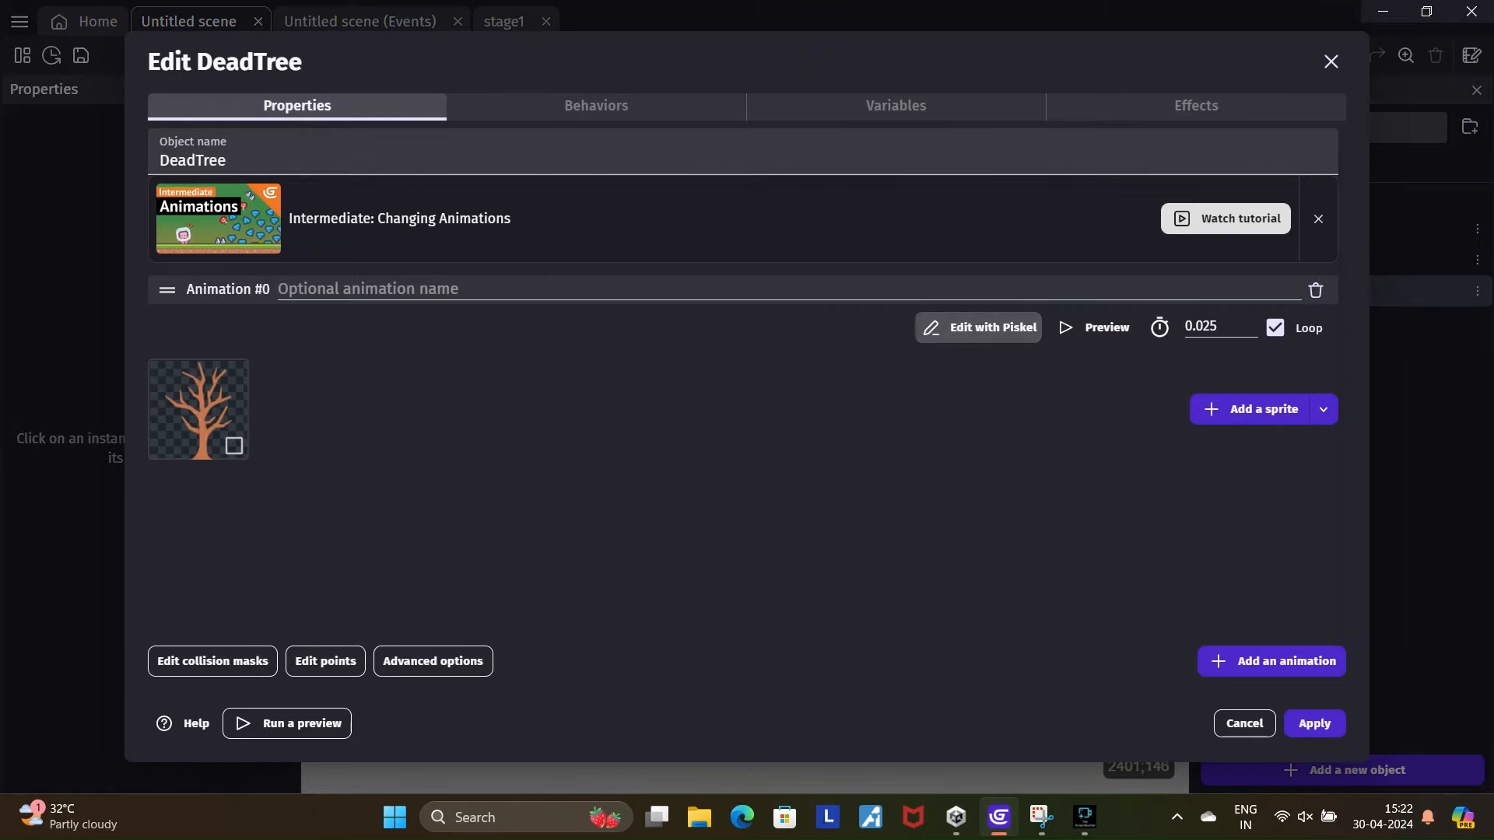
click(980, 327)
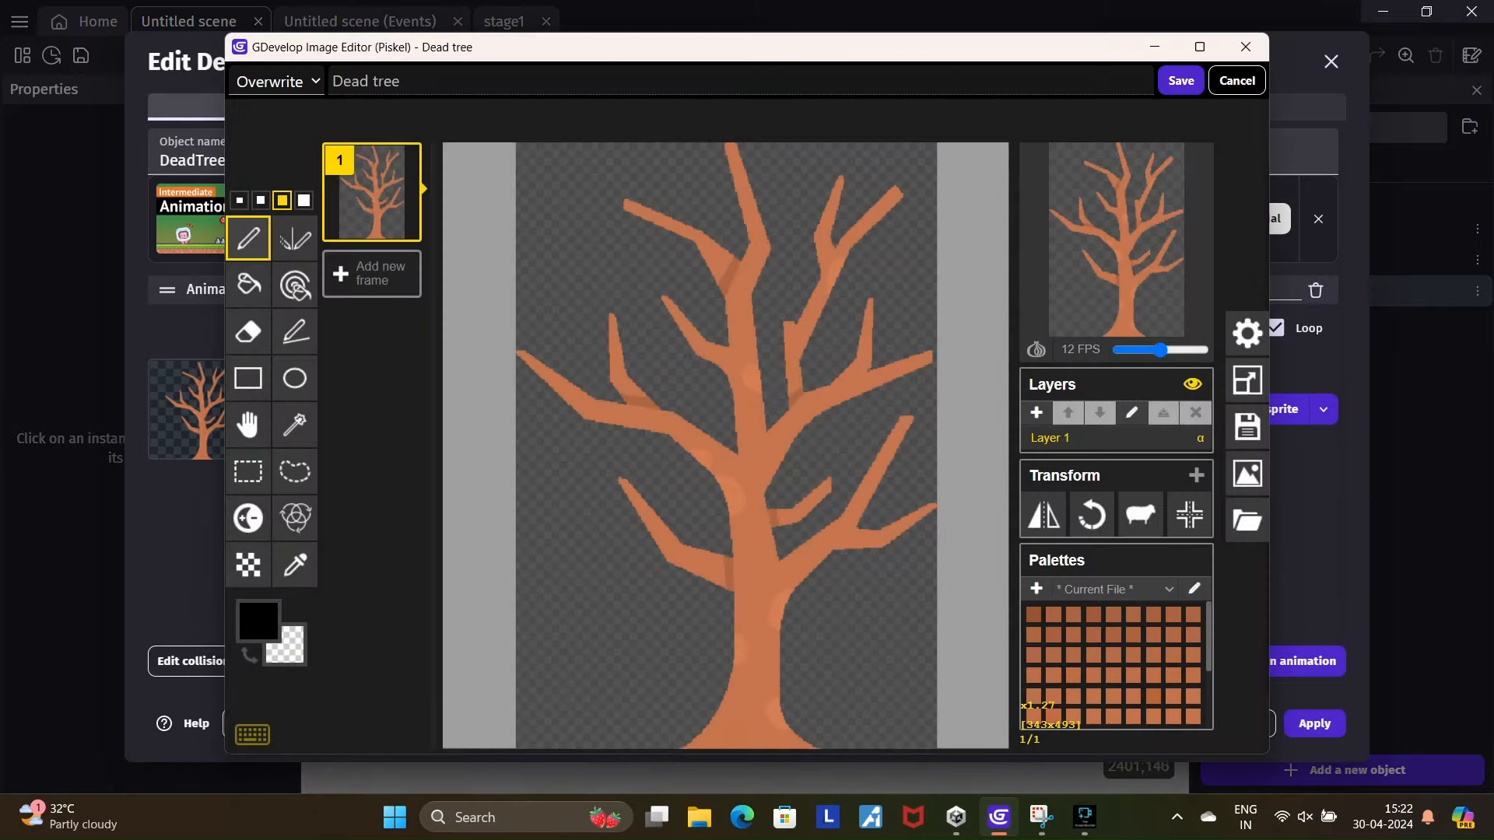
click(295, 285)
click(746, 457)
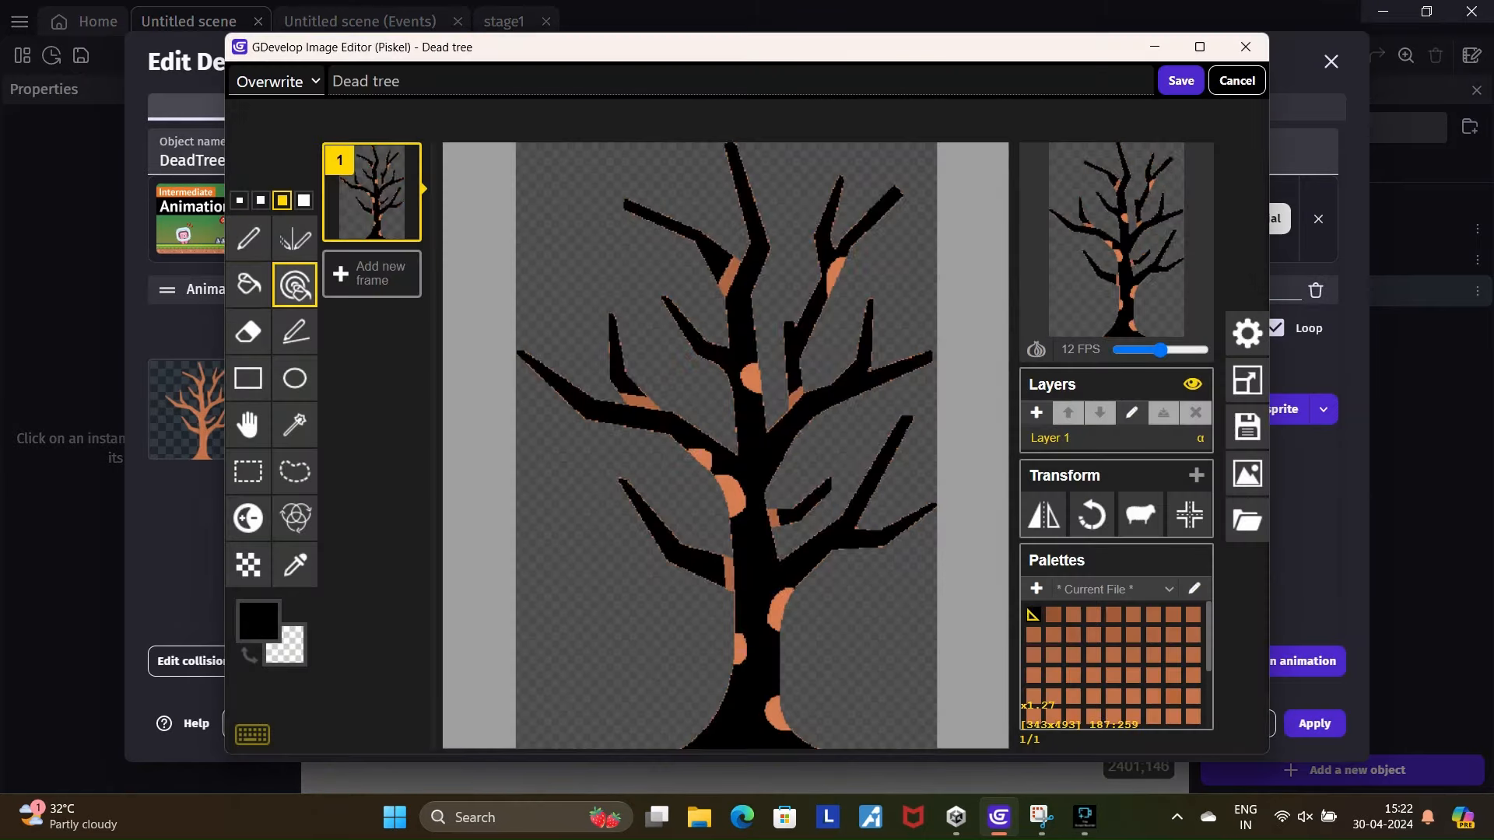
- Recolour the remaining orange-brown patches and edge pixels on the dead tree's trunk and branches black
scroll(739, 506, up, 10)
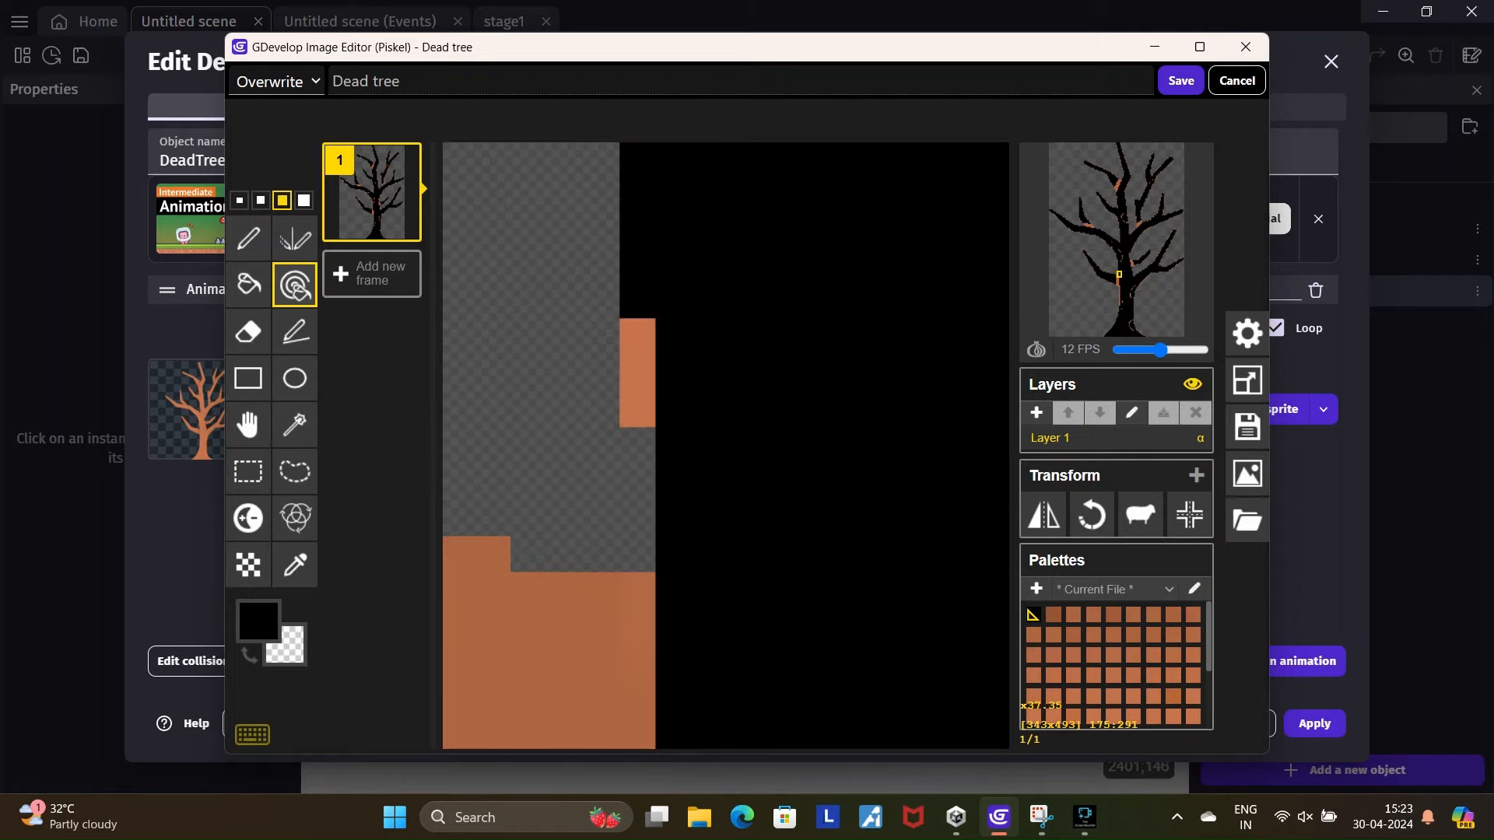
click(564, 627)
click(602, 590)
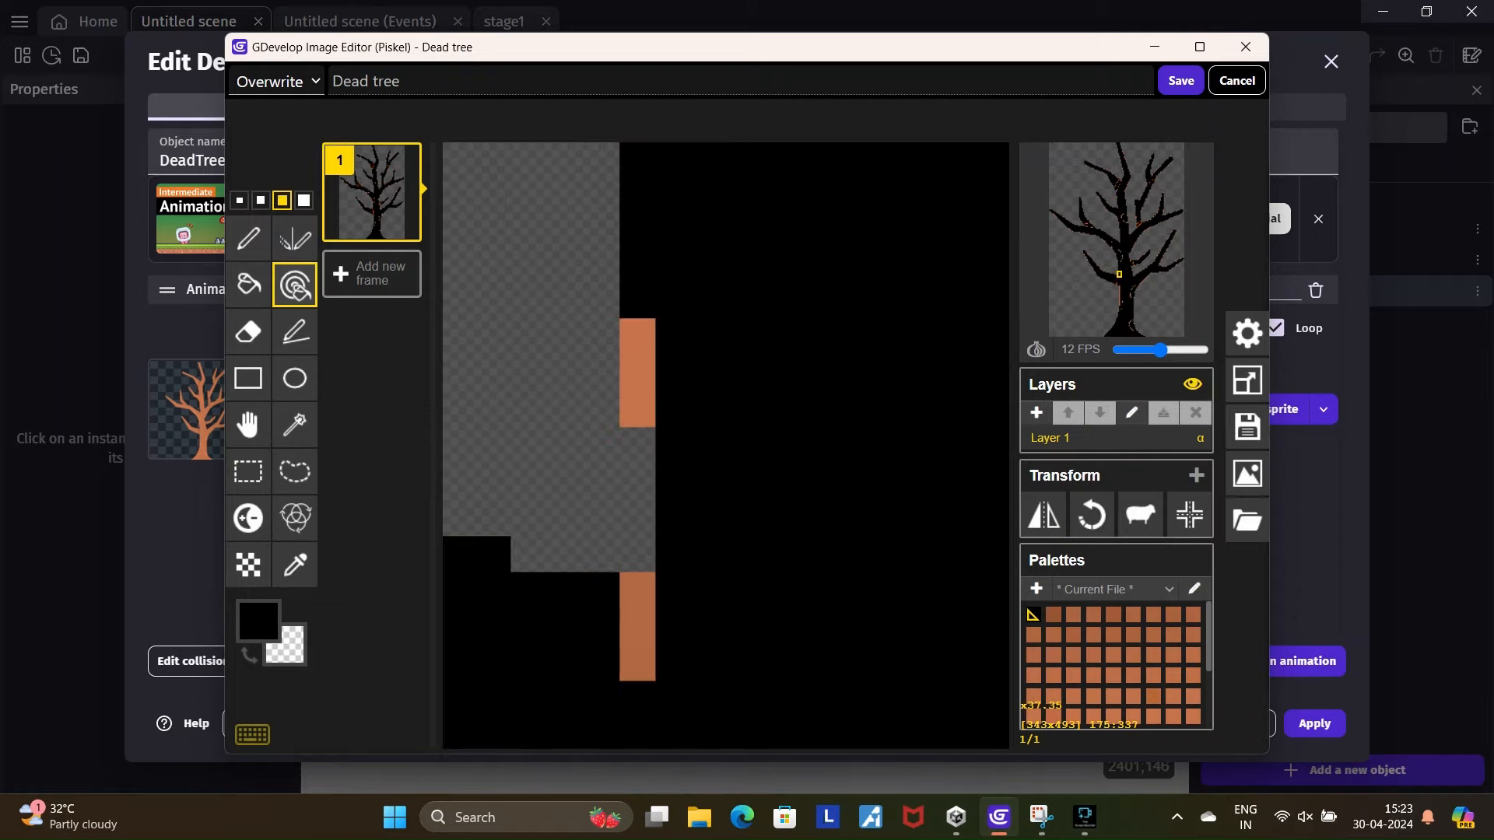
click(637, 626)
scroll(637, 663, down, 5)
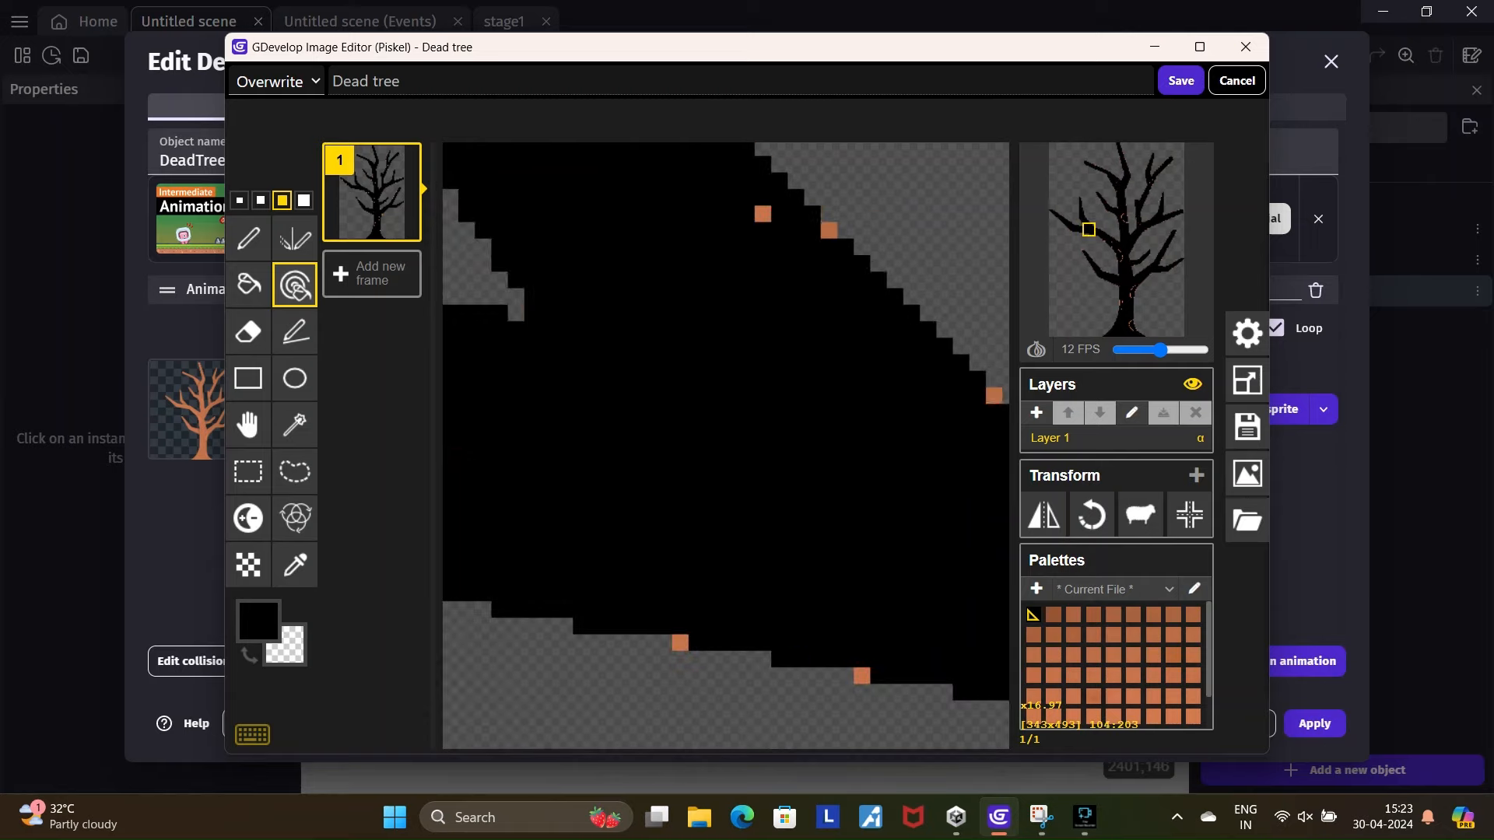
scroll(726, 446, up, 5)
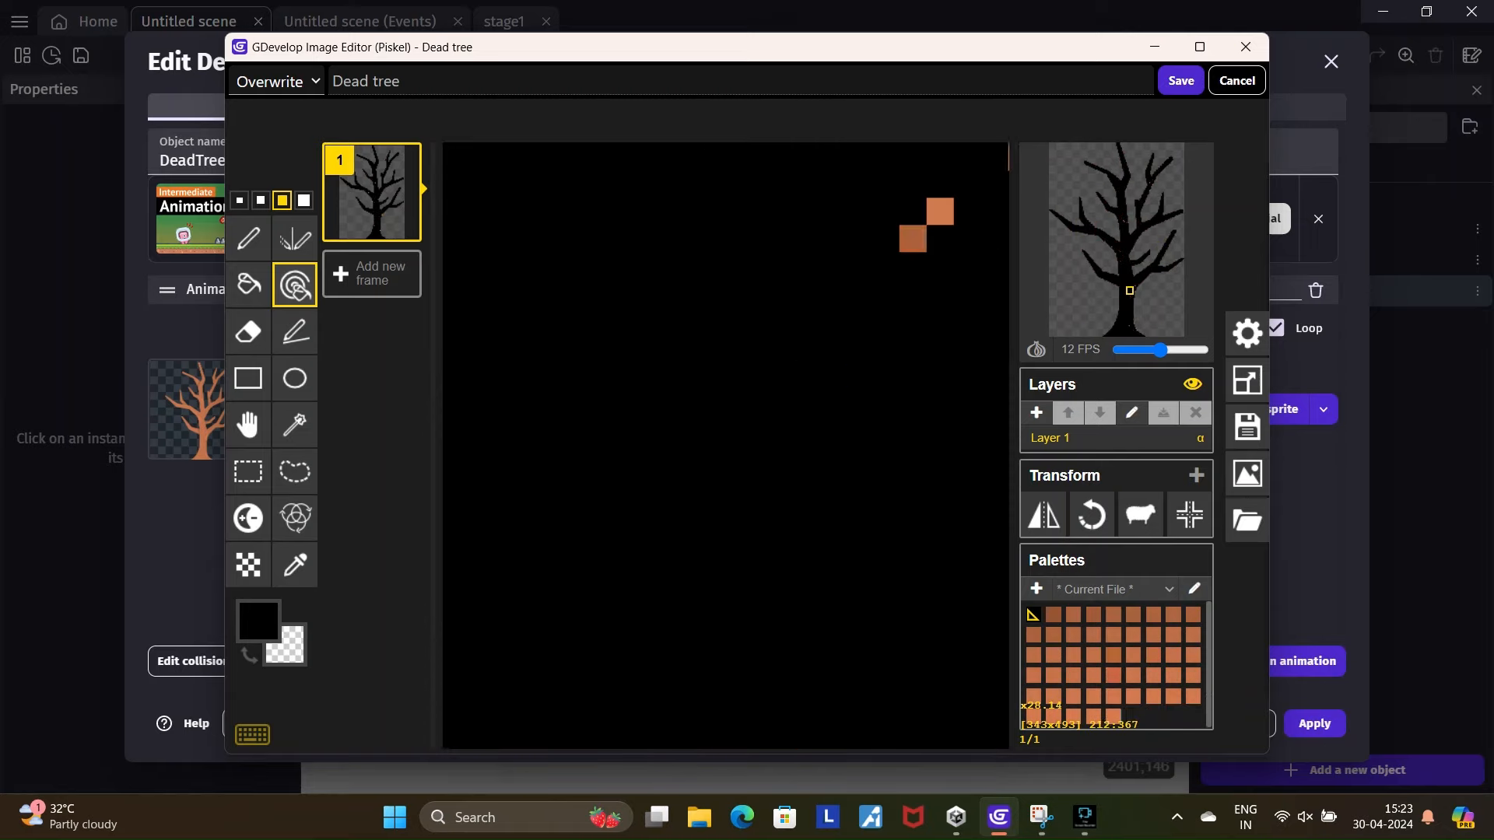
scroll(726, 446, down, 10)
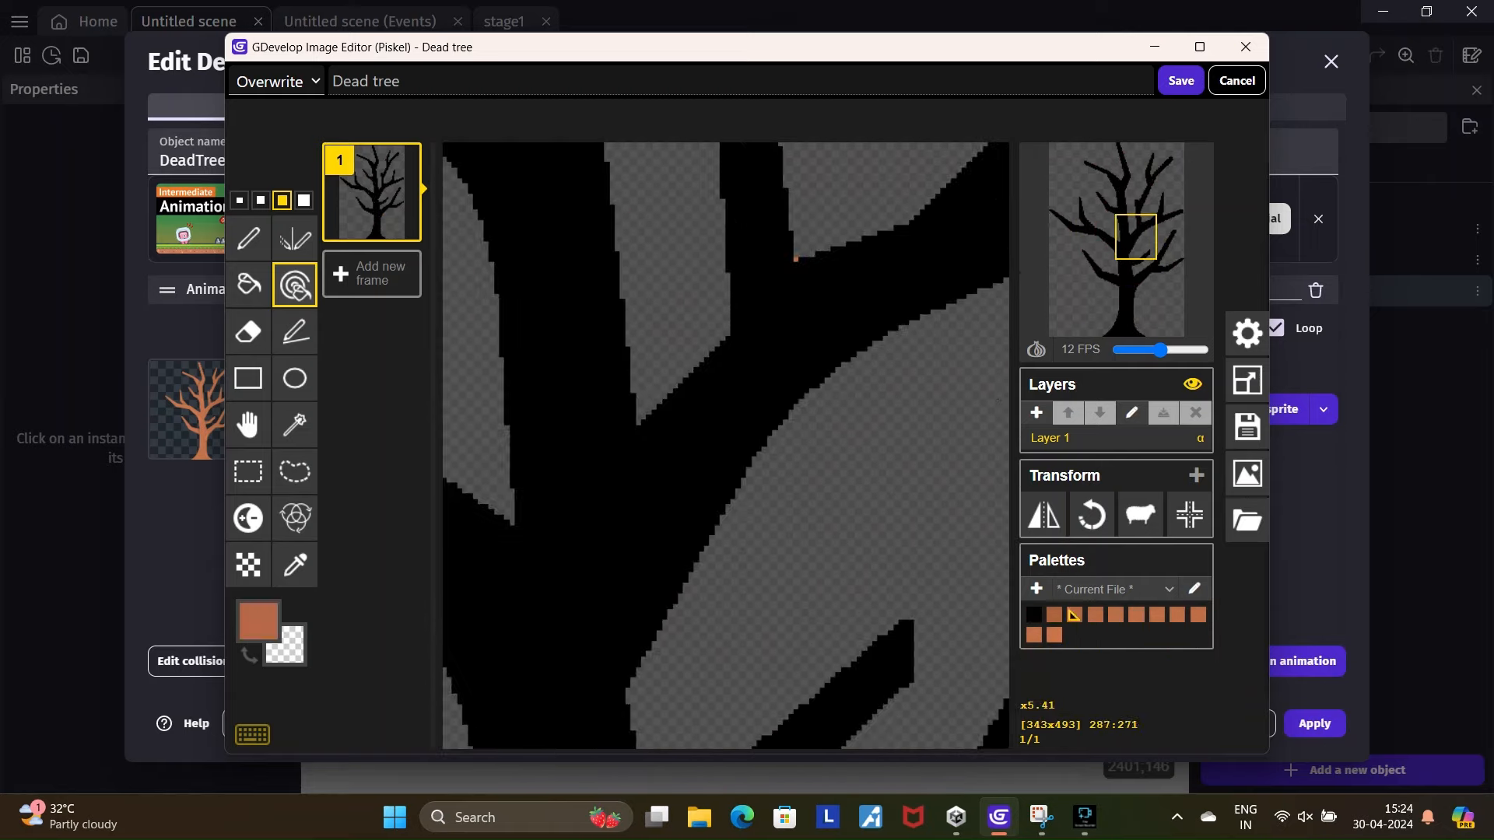
scroll(828, 403, up, 5)
scroll(828, 403, down, 10)
- Edit the current file's colour palette and save it as File colors copy
click(1194, 589)
click(671, 293)
click(960, 691)
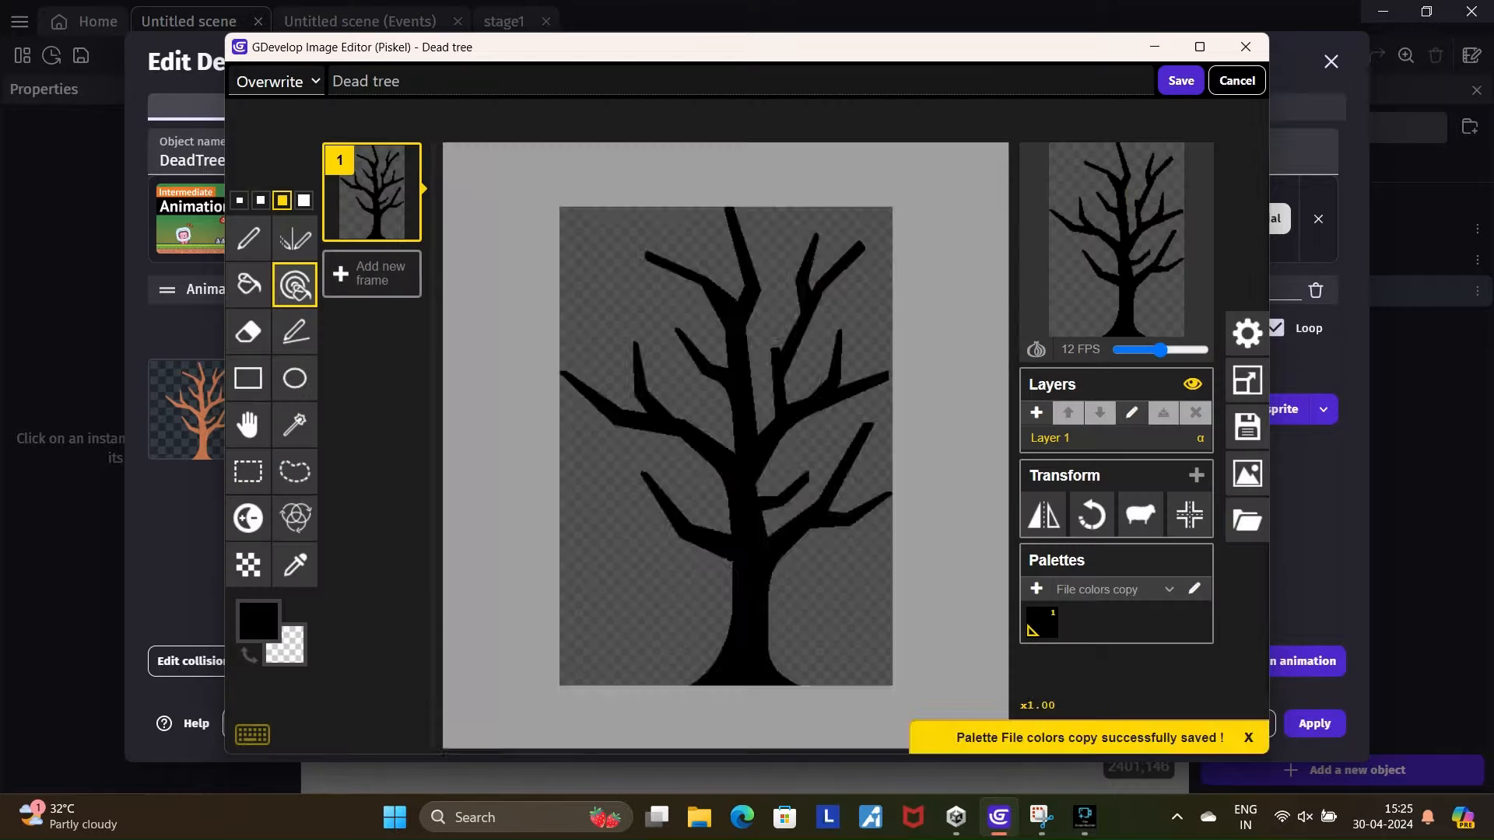
- Save the black dead tree image over the original and apply the changes to the DeadTree object
scroll(726, 445, up, 10)
click(1101, 233)
click(1180, 81)
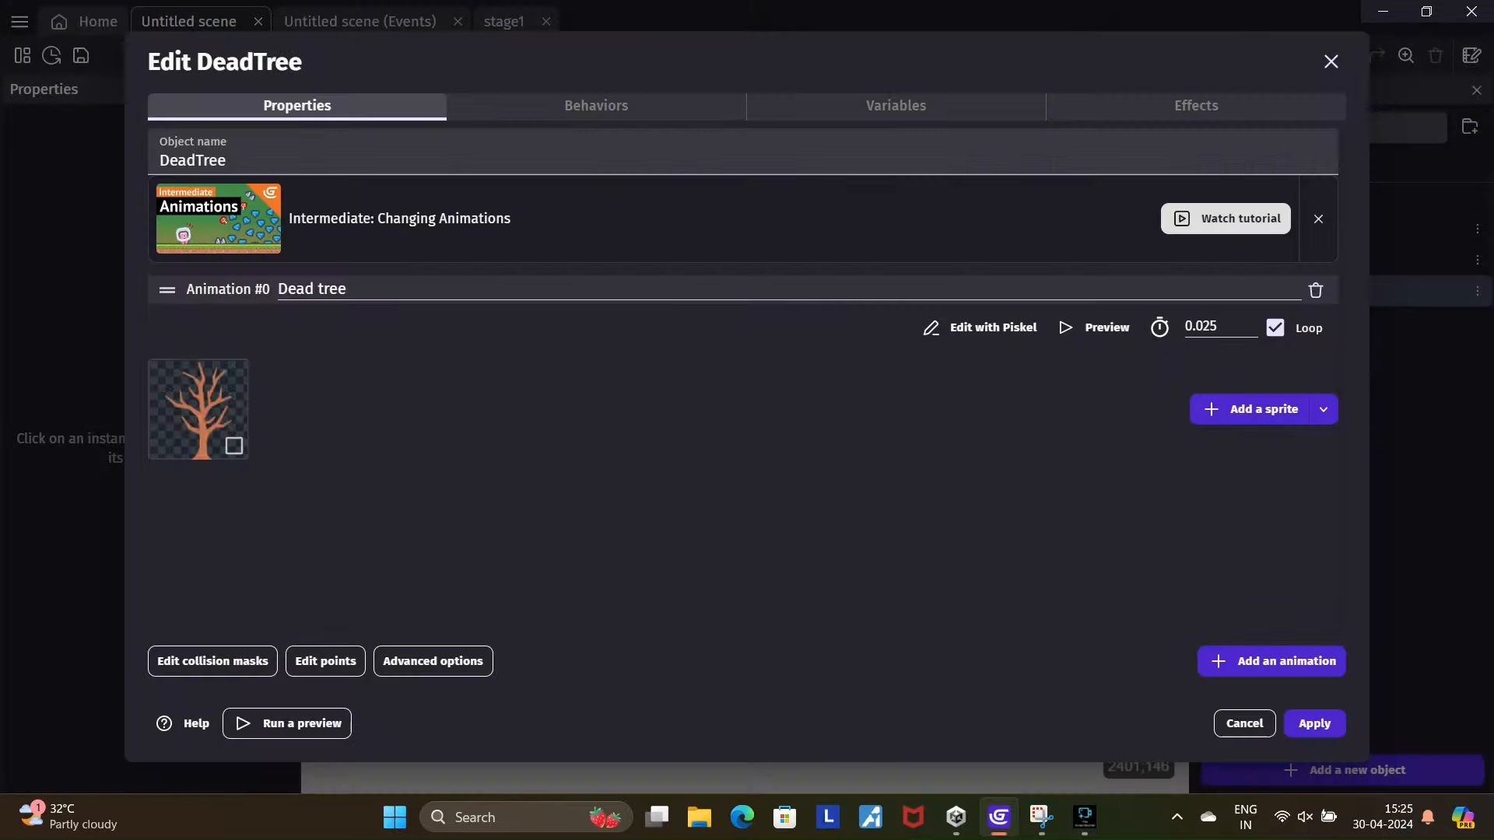
click(1315, 728)
- Place a DeadTree instance over the right part of the ground at X 727, Y 119 and rotate it to 348 degrees
drag(1288, 290, 773, 304)
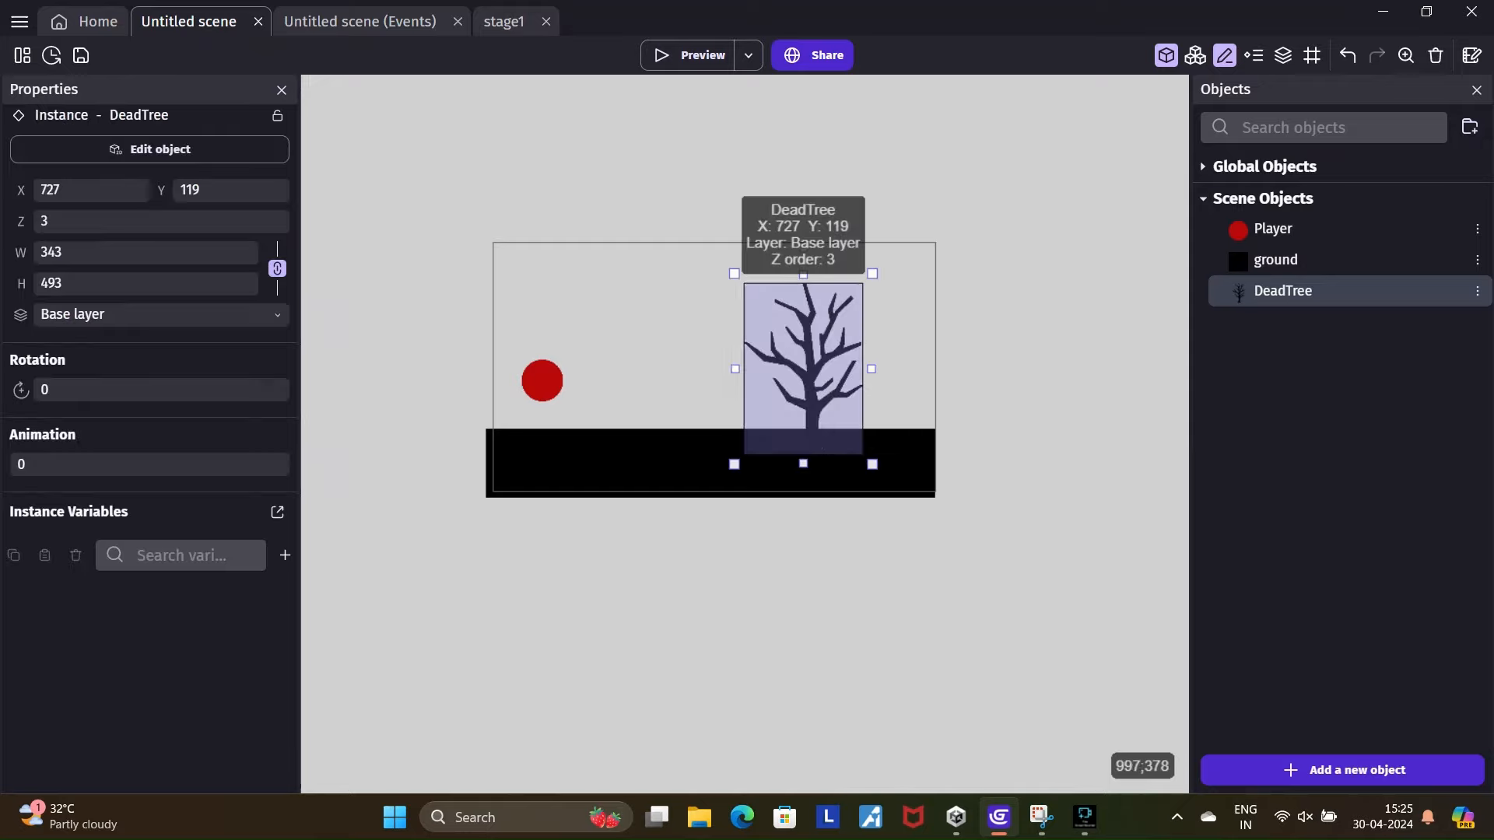
drag(801, 244, 777, 231)
click(1013, 335)
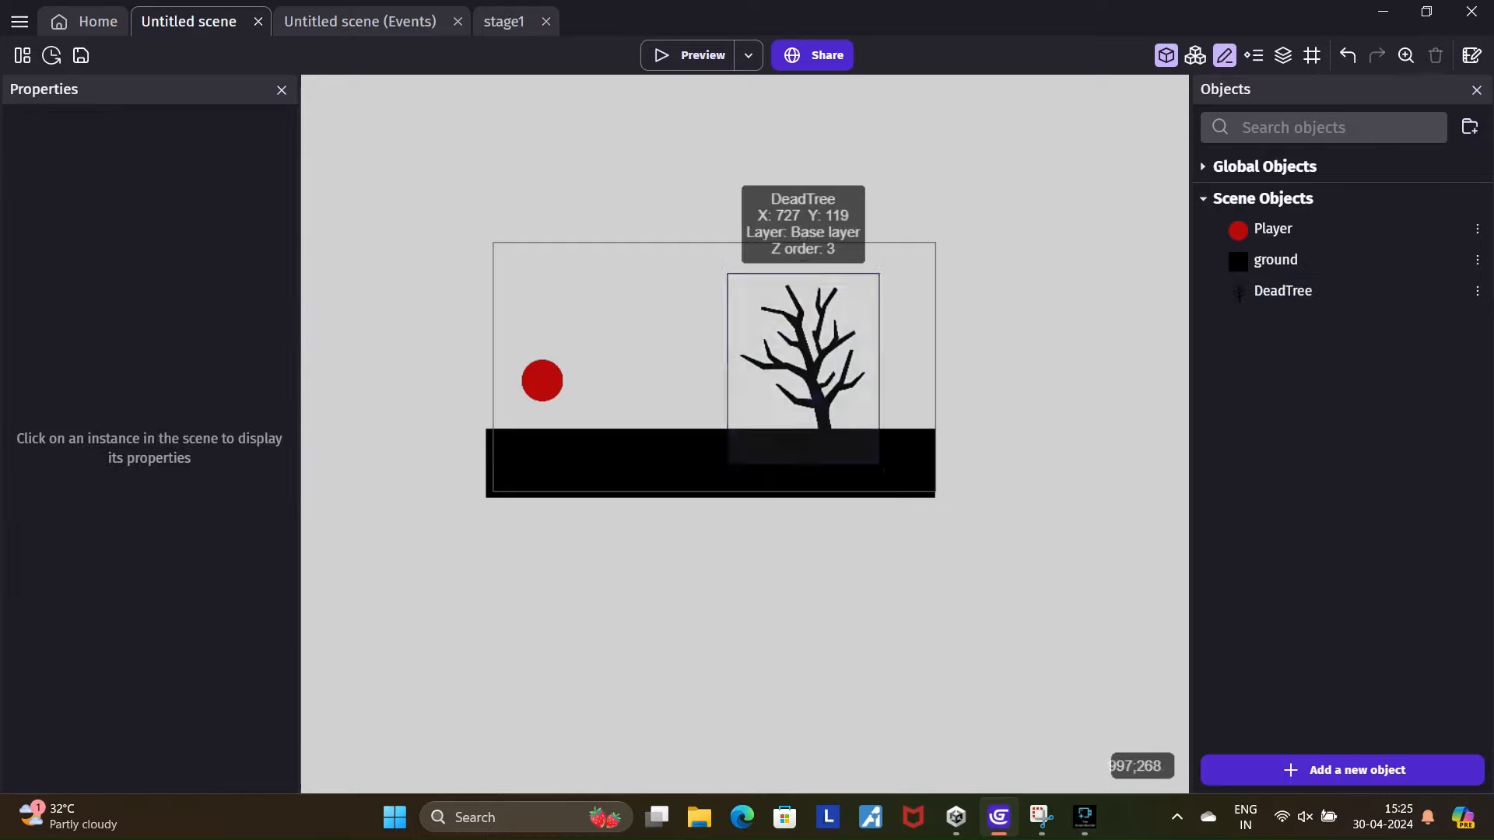
- Scale the DeadTree instance down to about 273 by 393 at X 717, Y 113, keeping it selected
click(834, 317)
drag(889, 472, 857, 436)
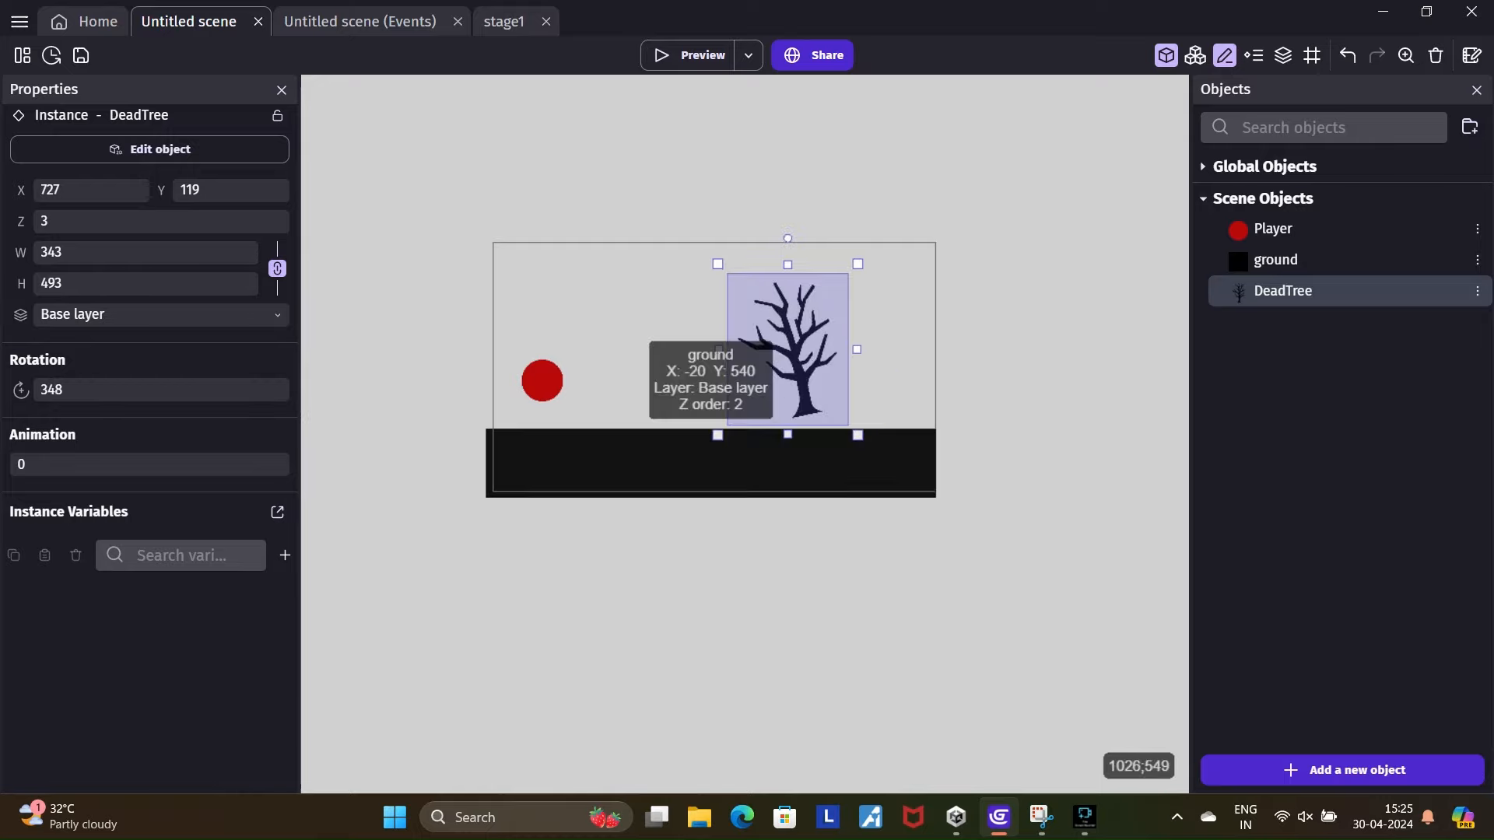
click(858, 440)
click(980, 319)
click(797, 314)
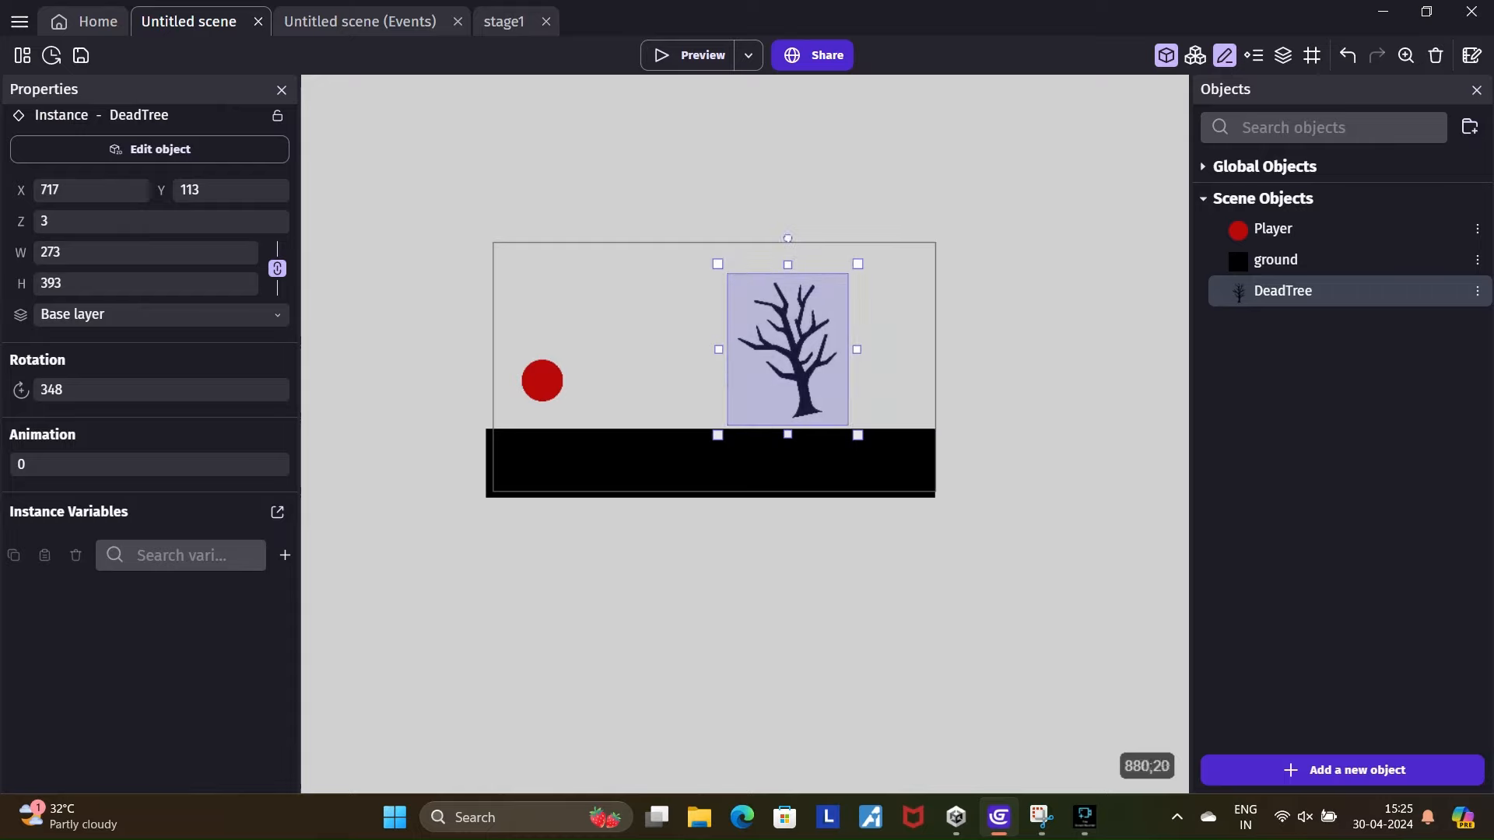
- Rotate the DeadTree instance to 353 degrees and lower it to X 688, Y 171 so its base sits in the ground
mouse_move(787, 235)
mouse_down()
mouse_move(760, 235)
mouse_move(771, 213)
mouse_up()
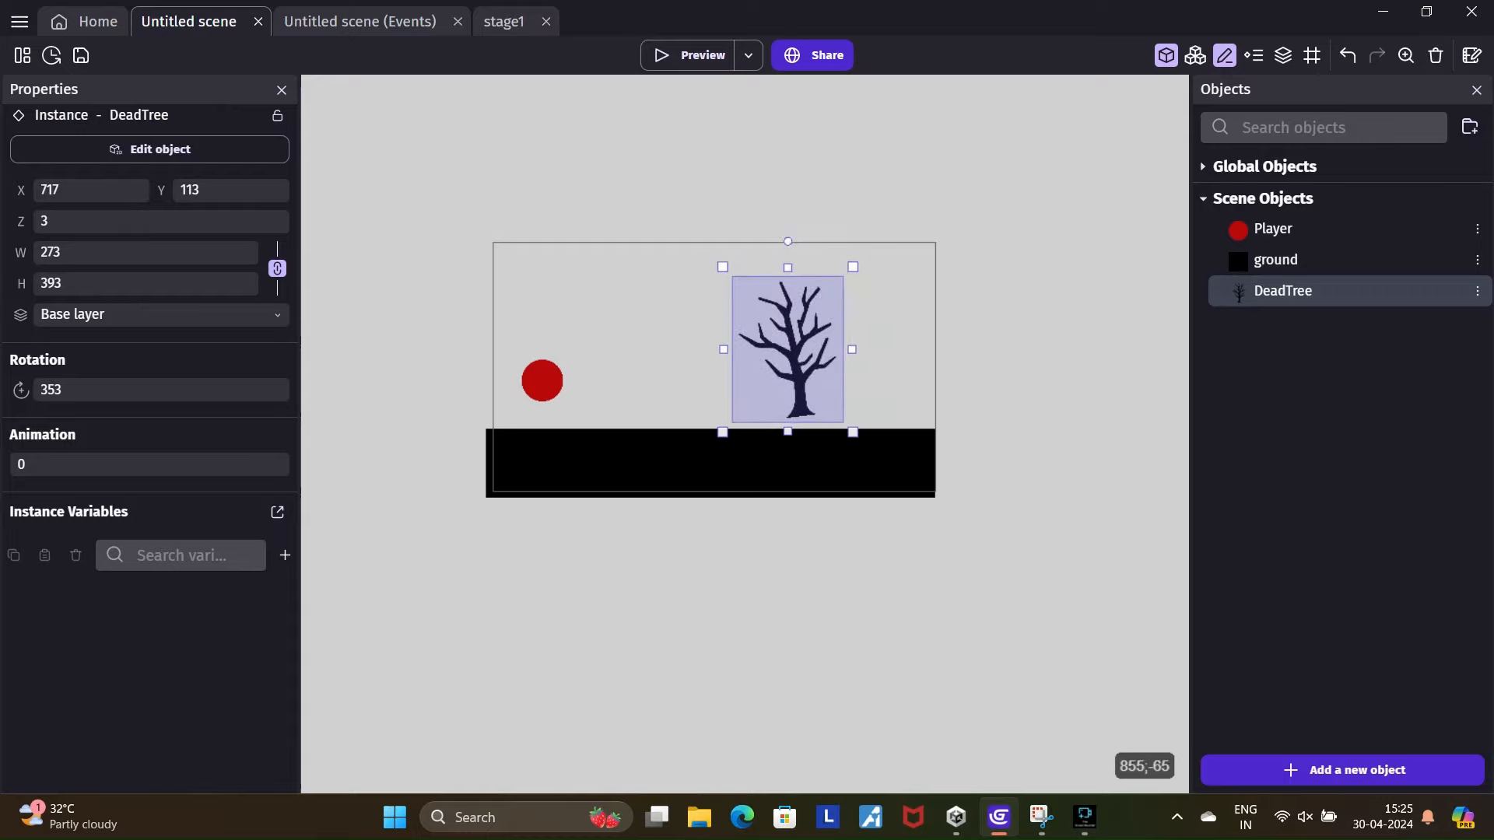
click(917, 271)
drag(810, 334, 800, 354)
click(1027, 266)
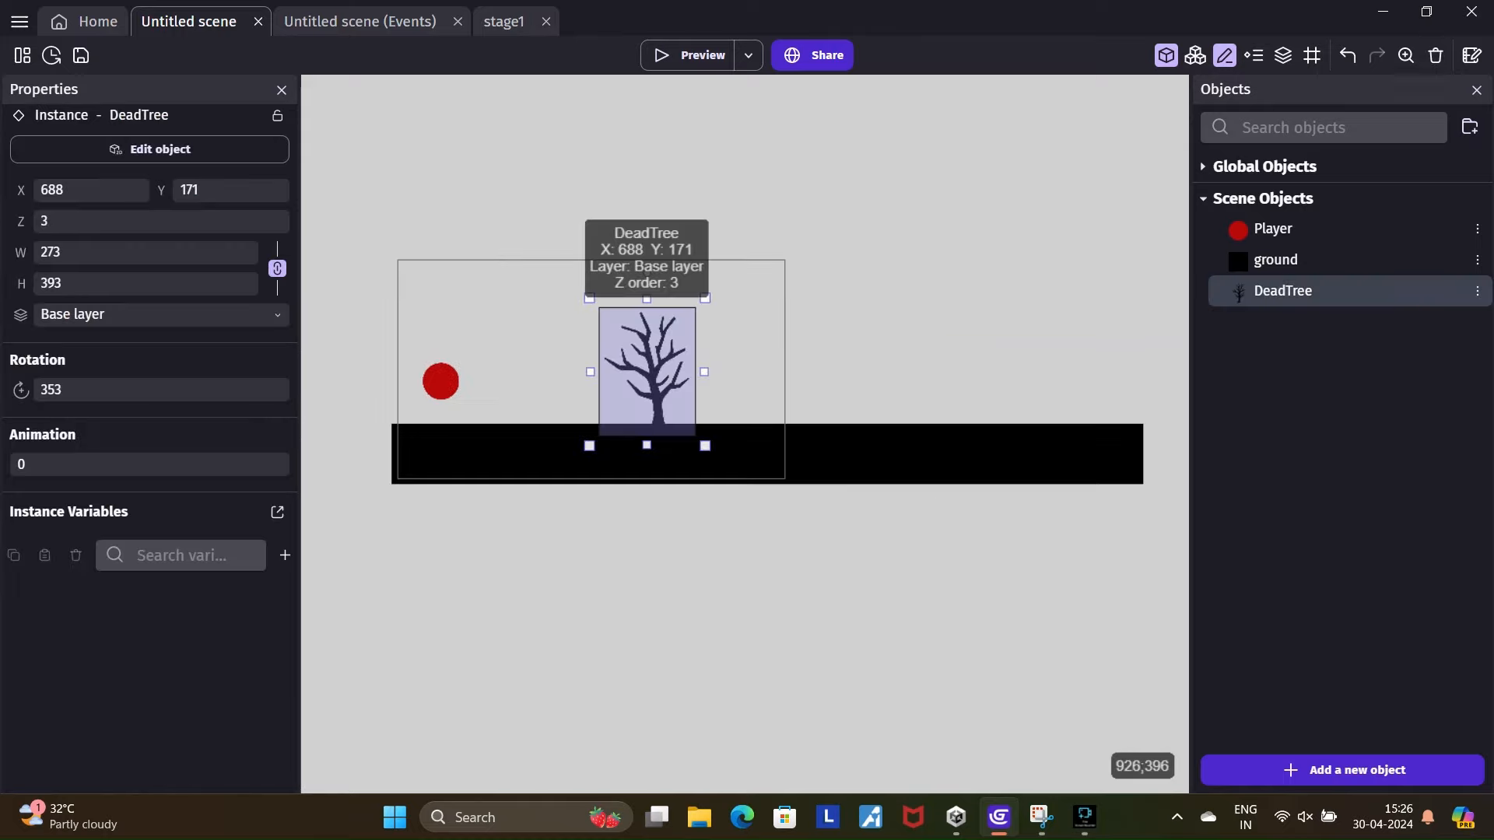
- Duplicate the DeadTree over the right part of the ground and scale the copy to about 205 by 295 at X 1648, Y 295
key(ctrl+d)
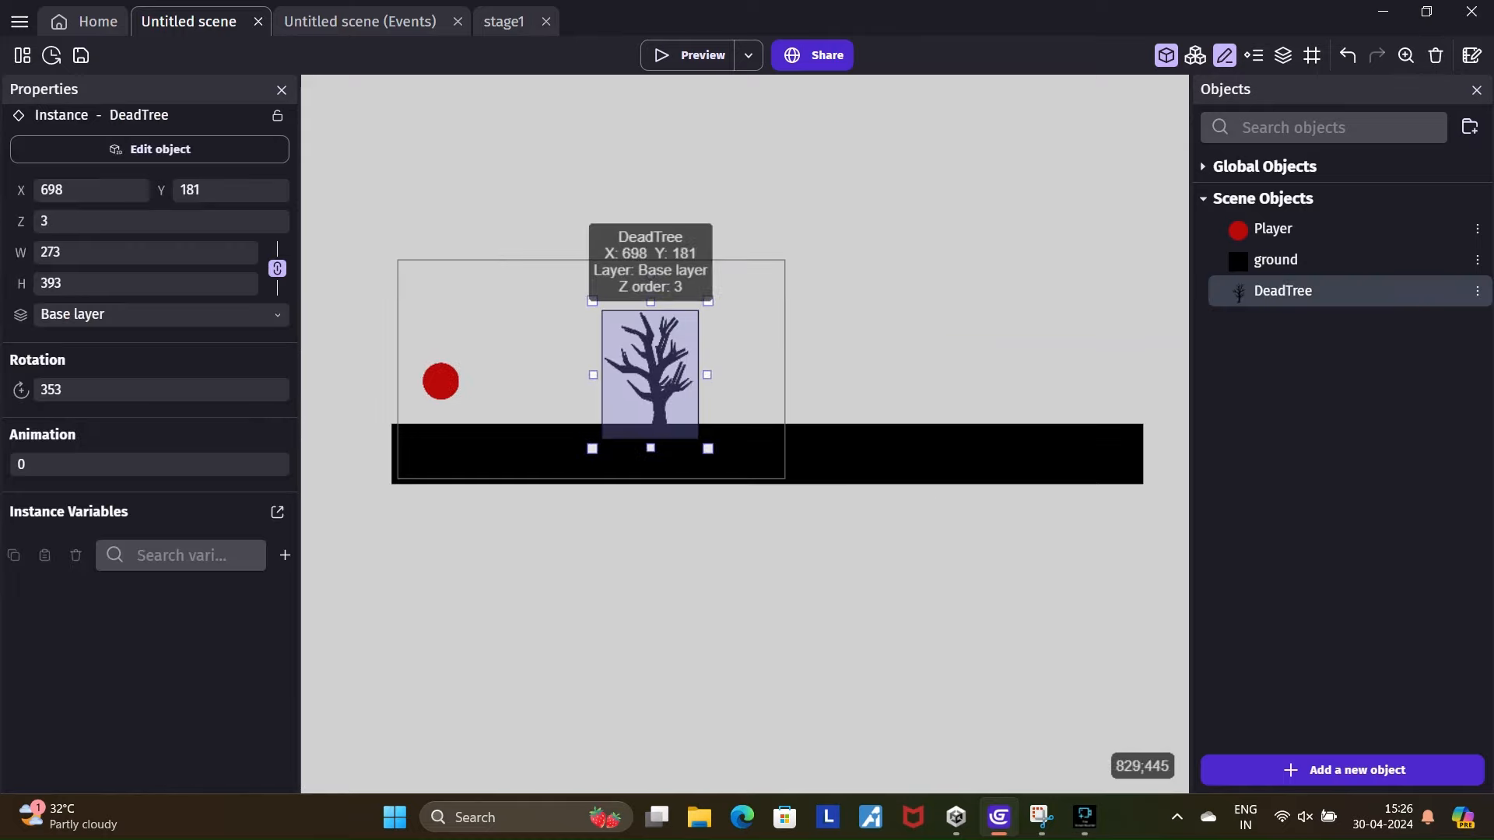
drag(657, 394, 930, 385)
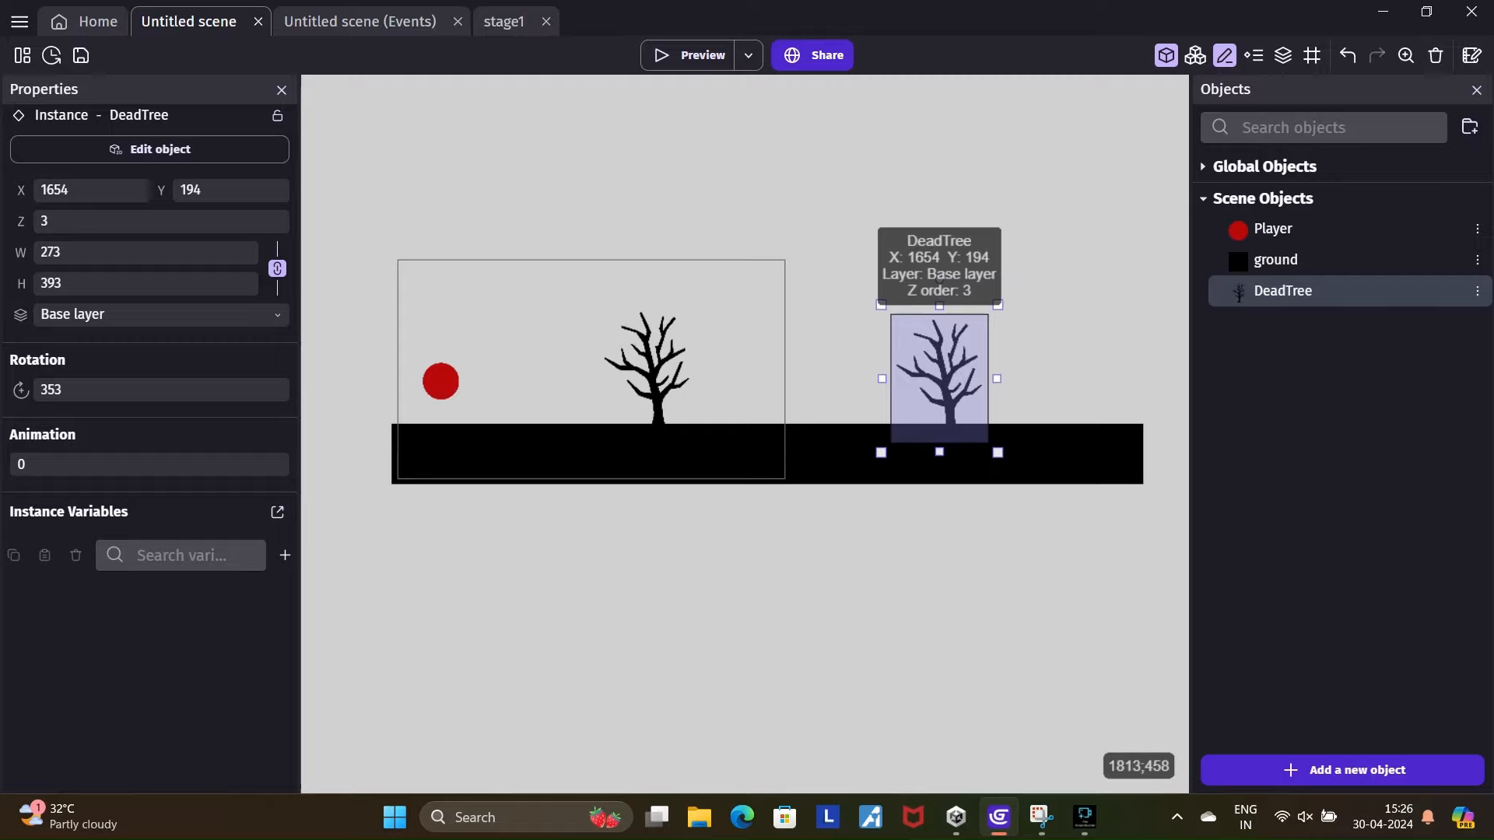
drag(997, 304, 972, 336)
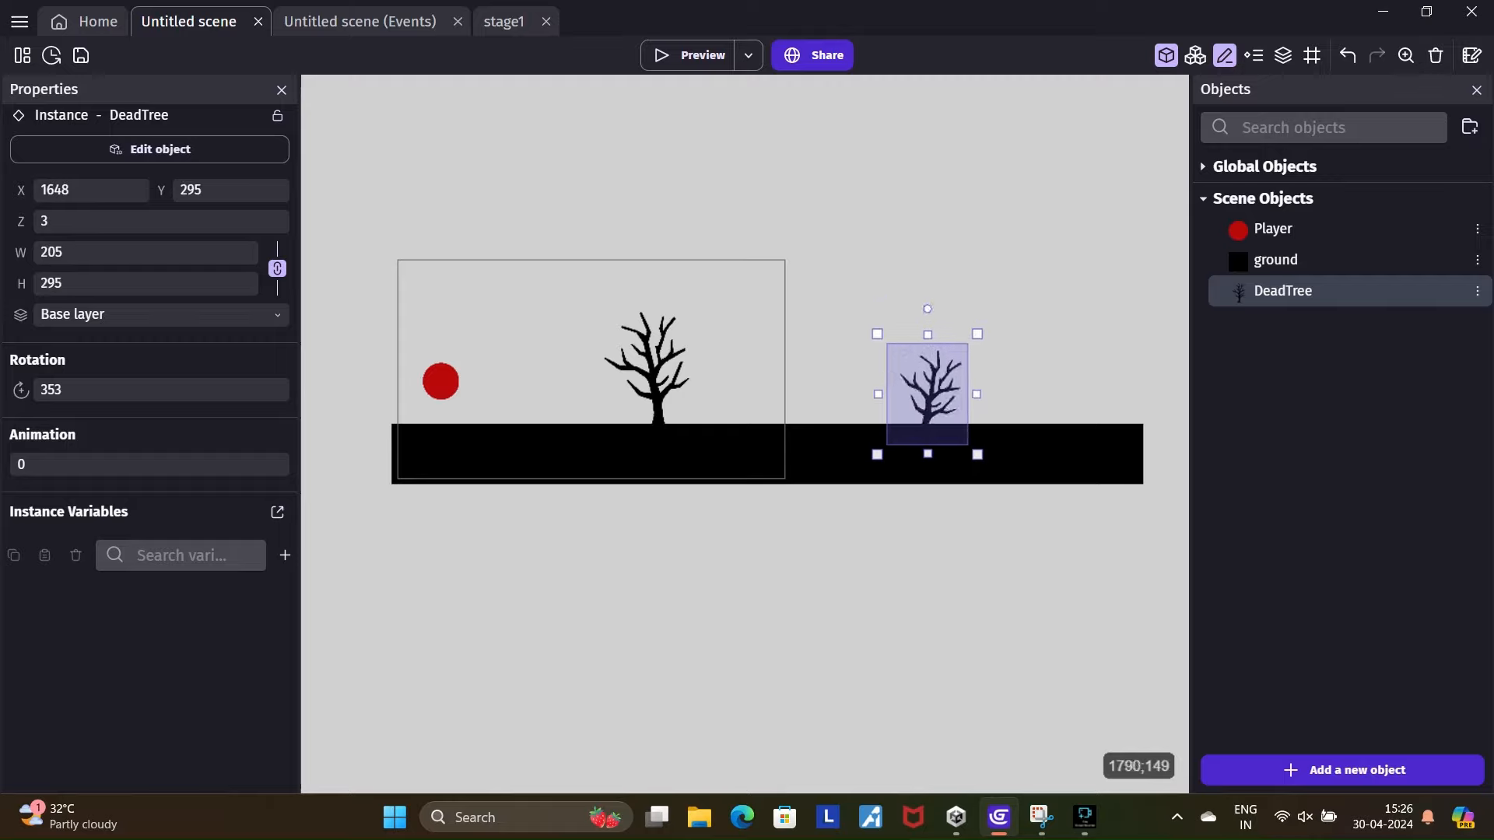
- Preview the scene, roll the Player past the tree to check the layering, and close the preview
key(F5)
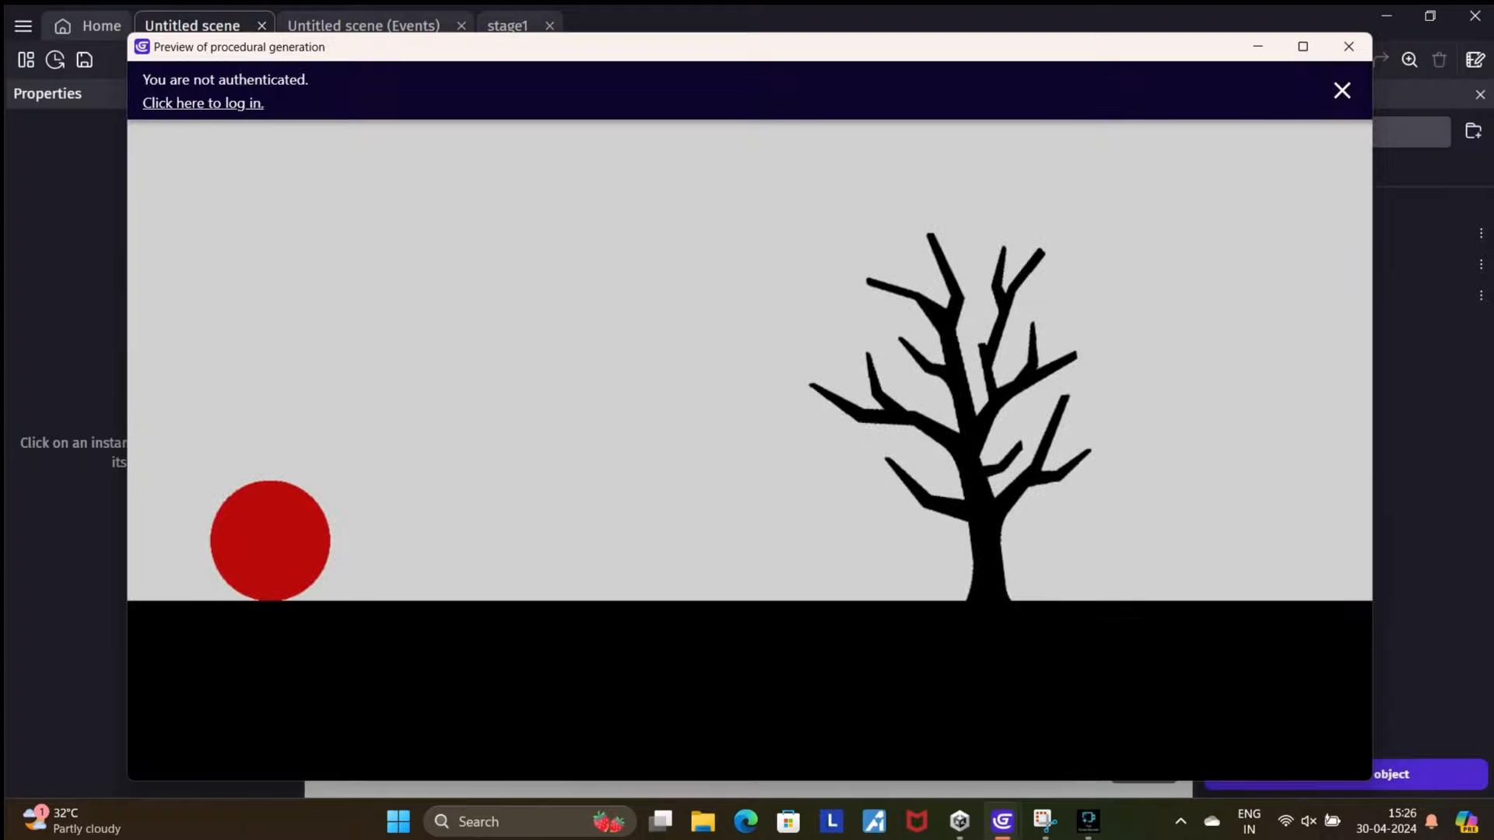
key(Right)
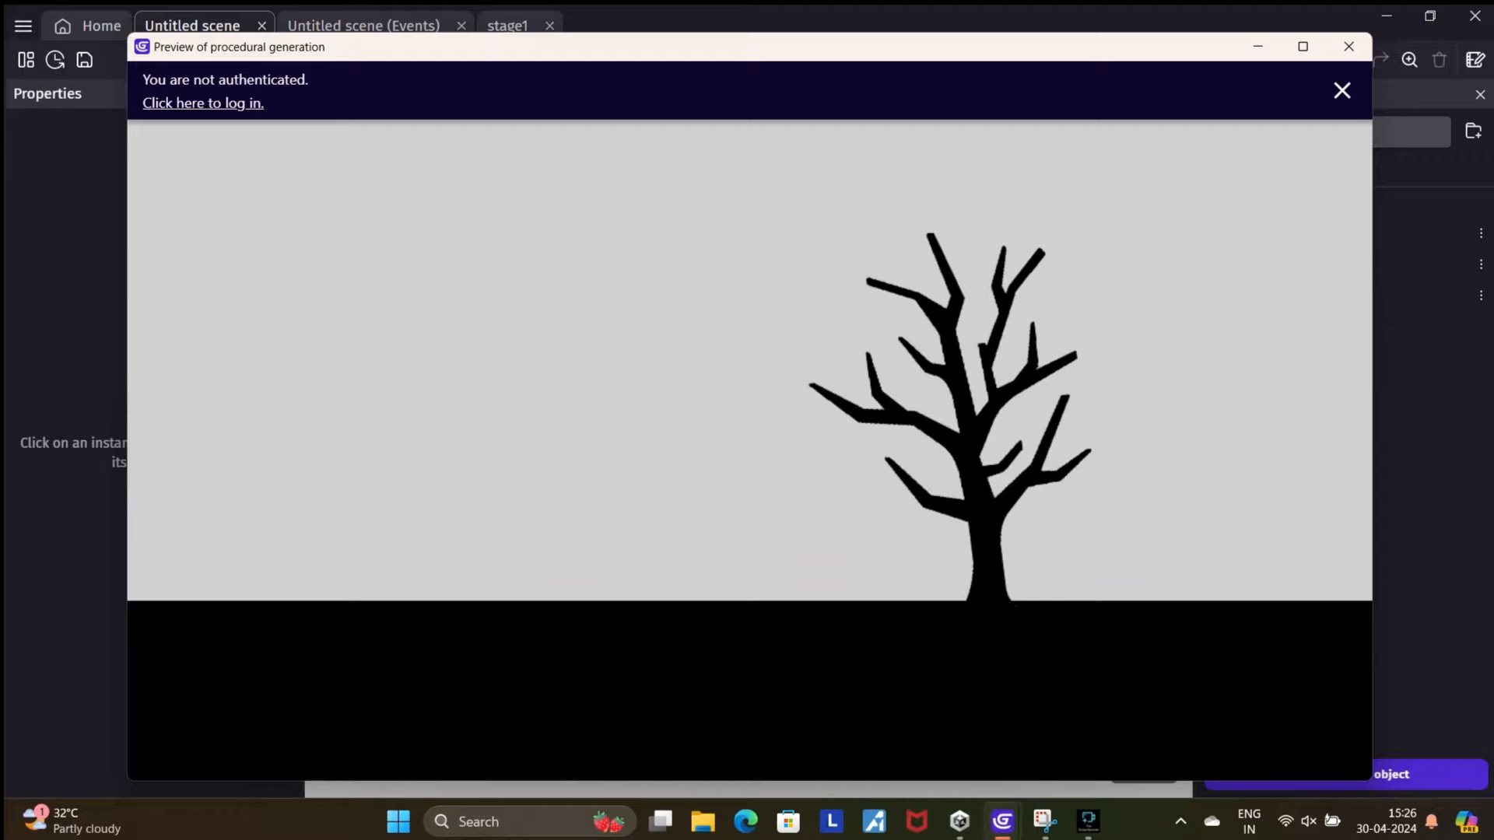
click(1348, 46)
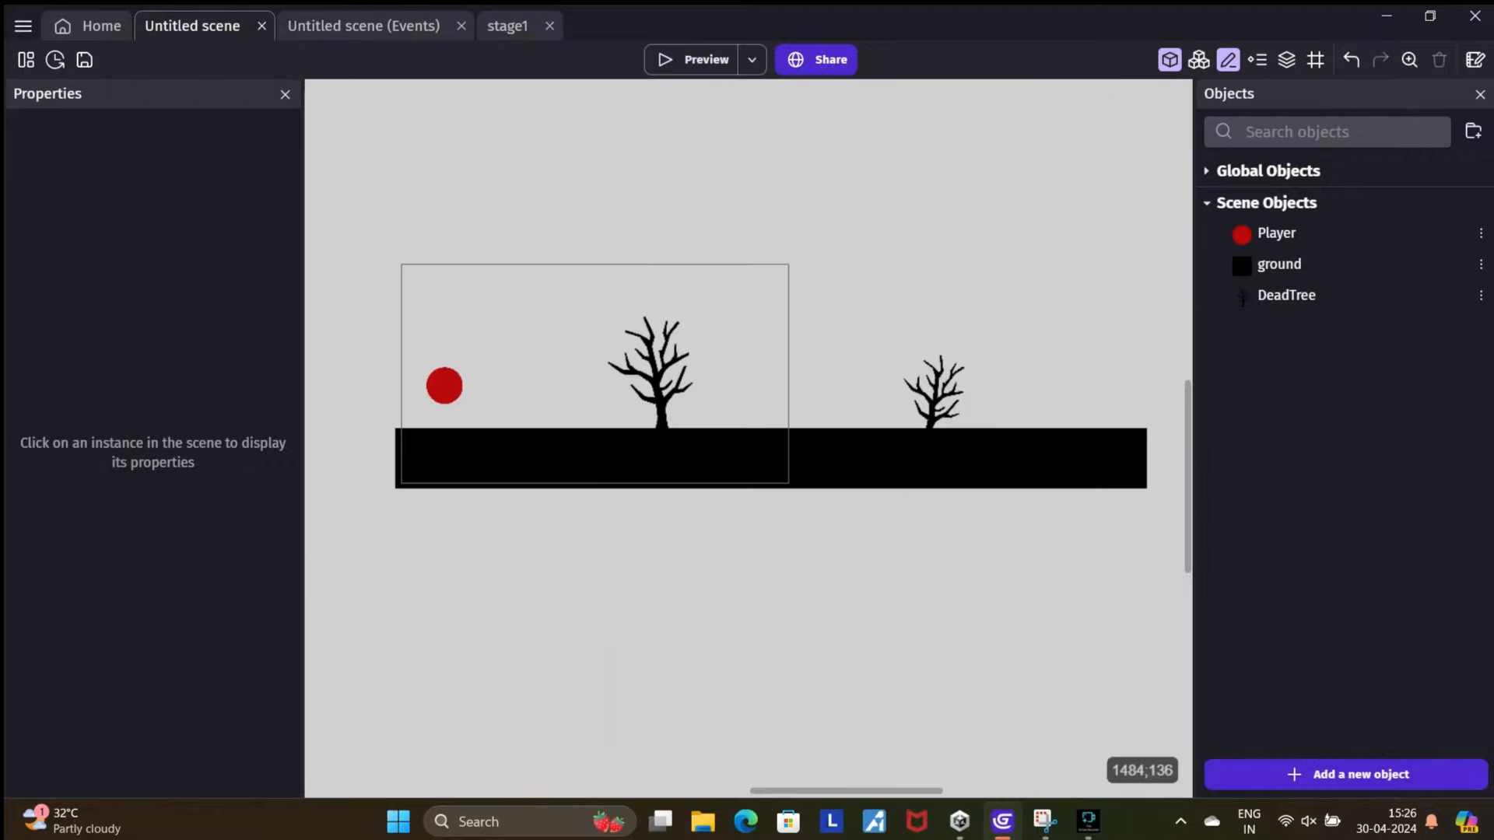
- Set the Player instance's Z order to 5 and deselect it
click(653, 383)
click(451, 386)
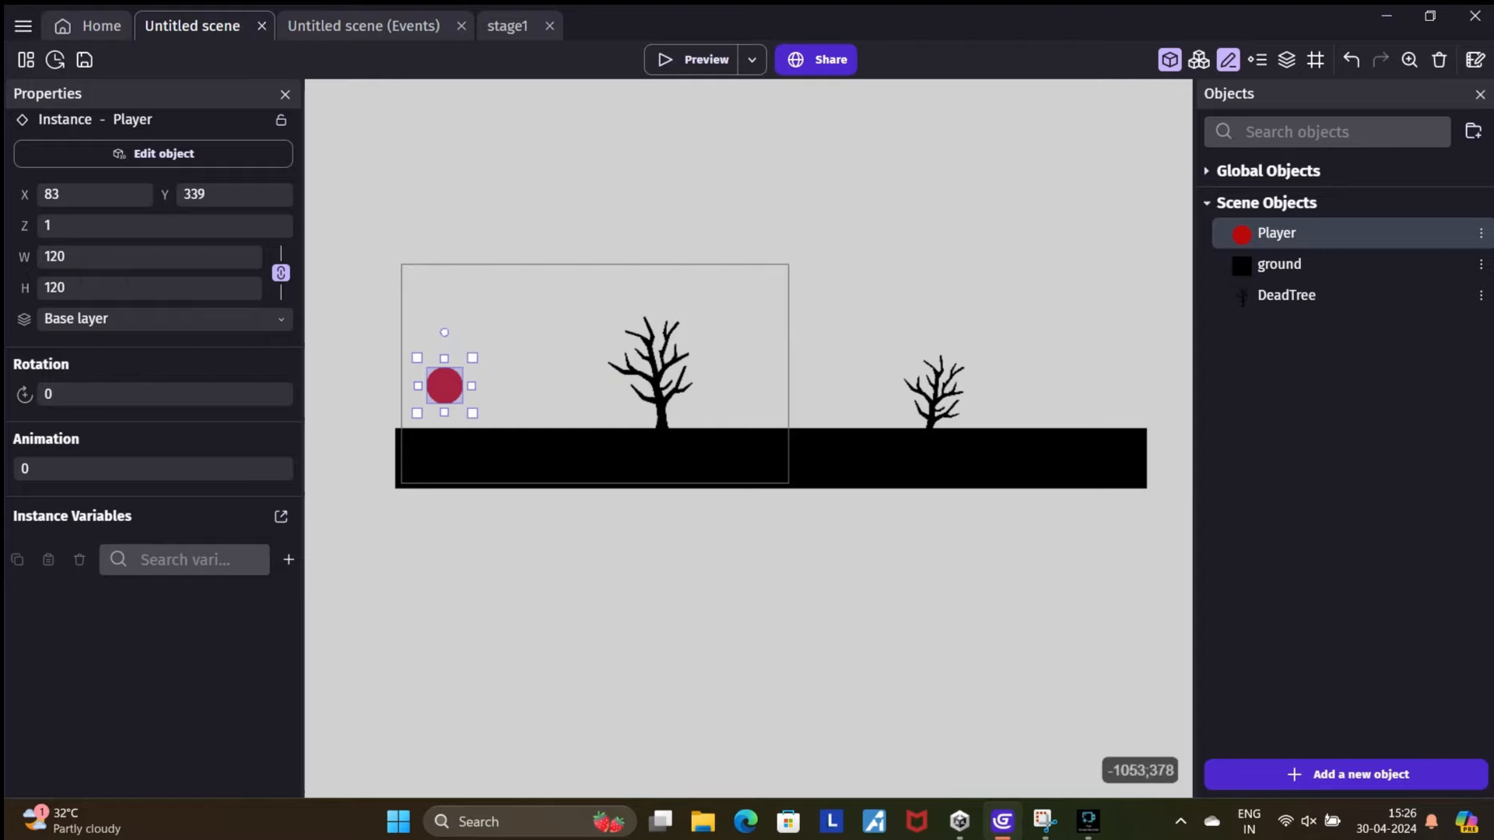
click(281, 319)
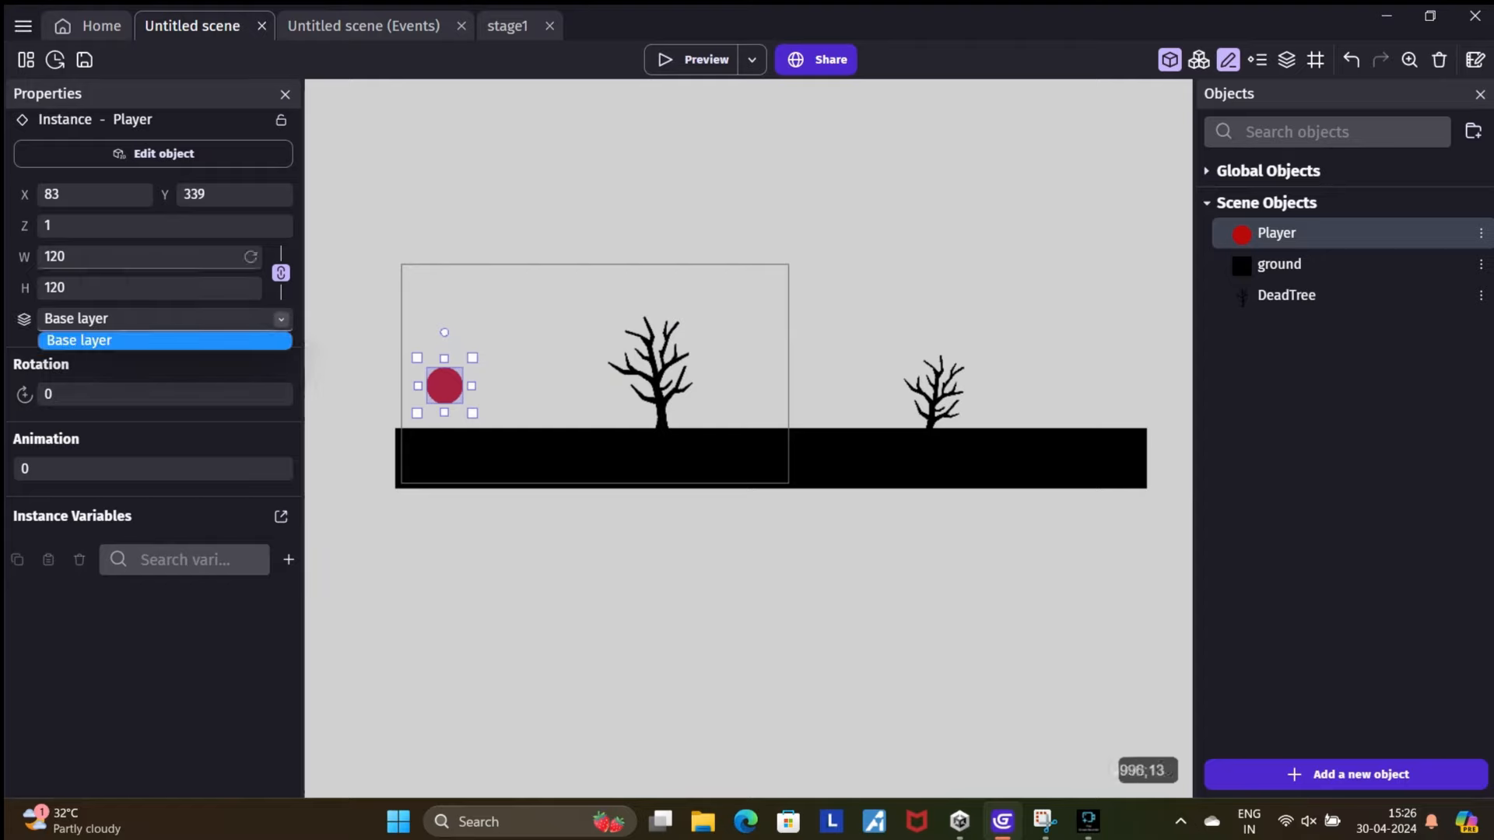
click(84, 226)
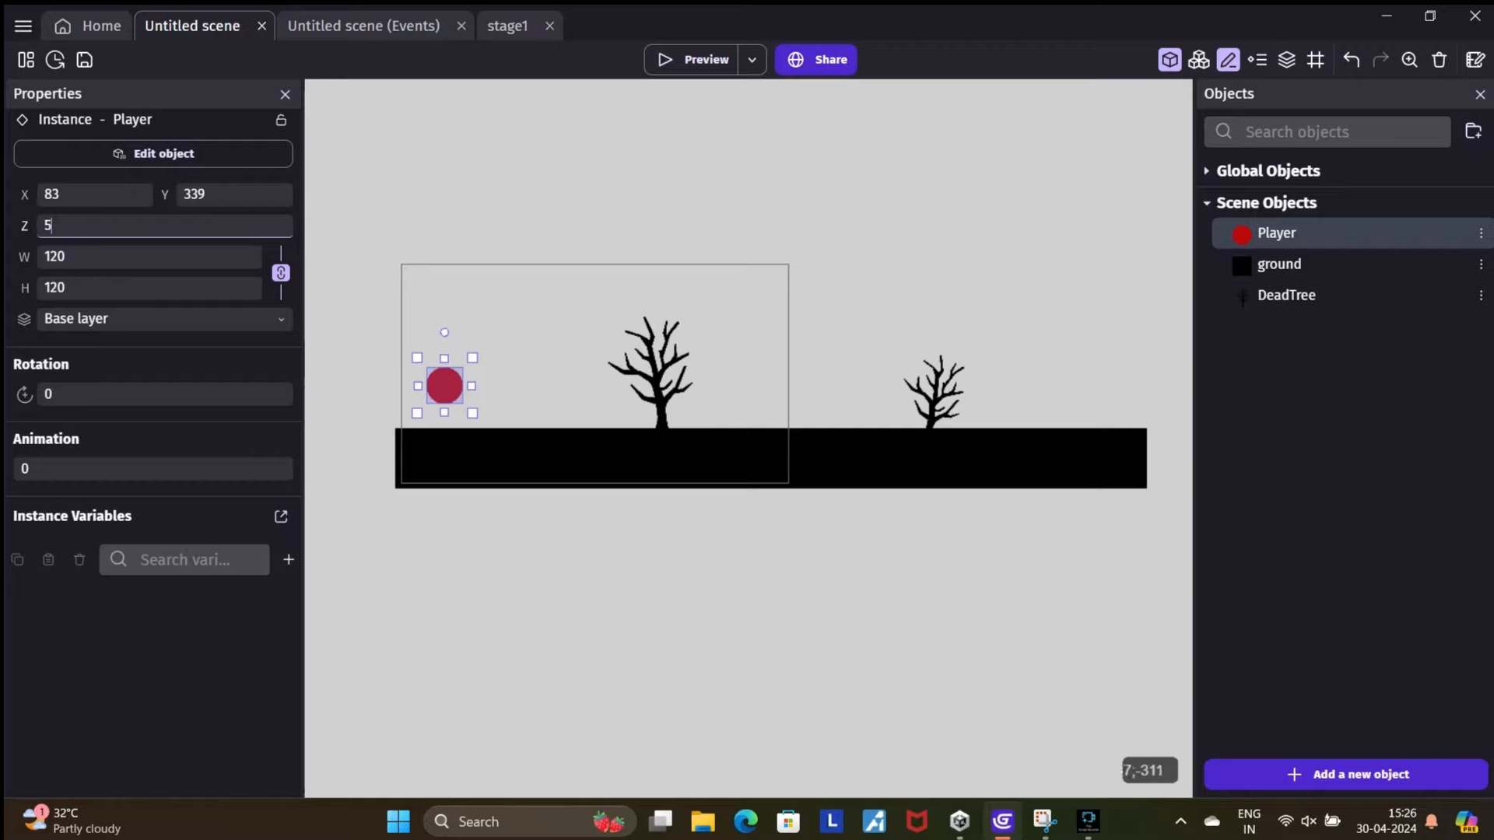
click(403, 200)
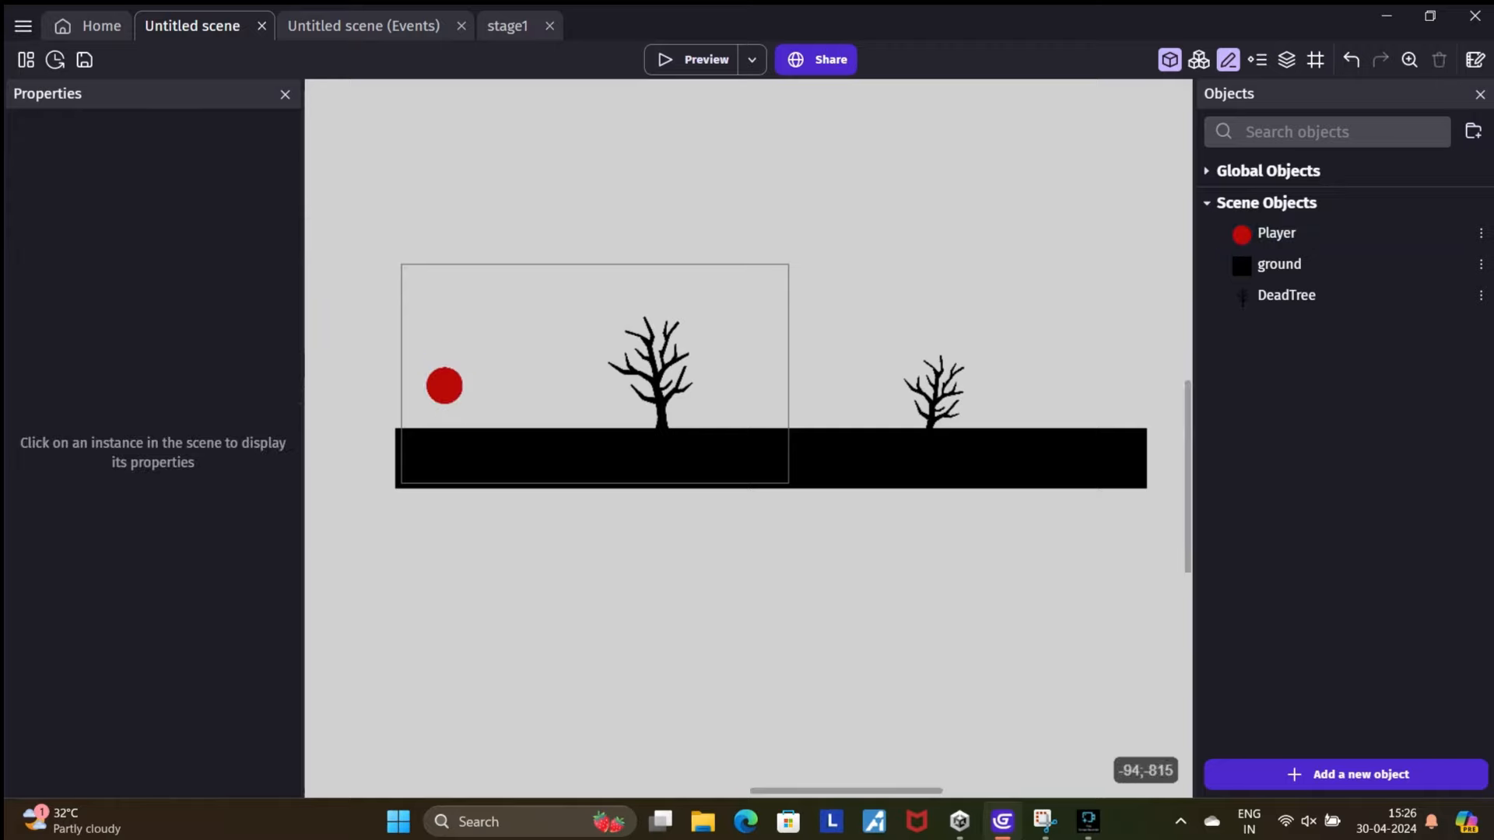
- Fill the empty comment in the scene events with "controls" and reorder the a and d key events beneath it
click(373, 22)
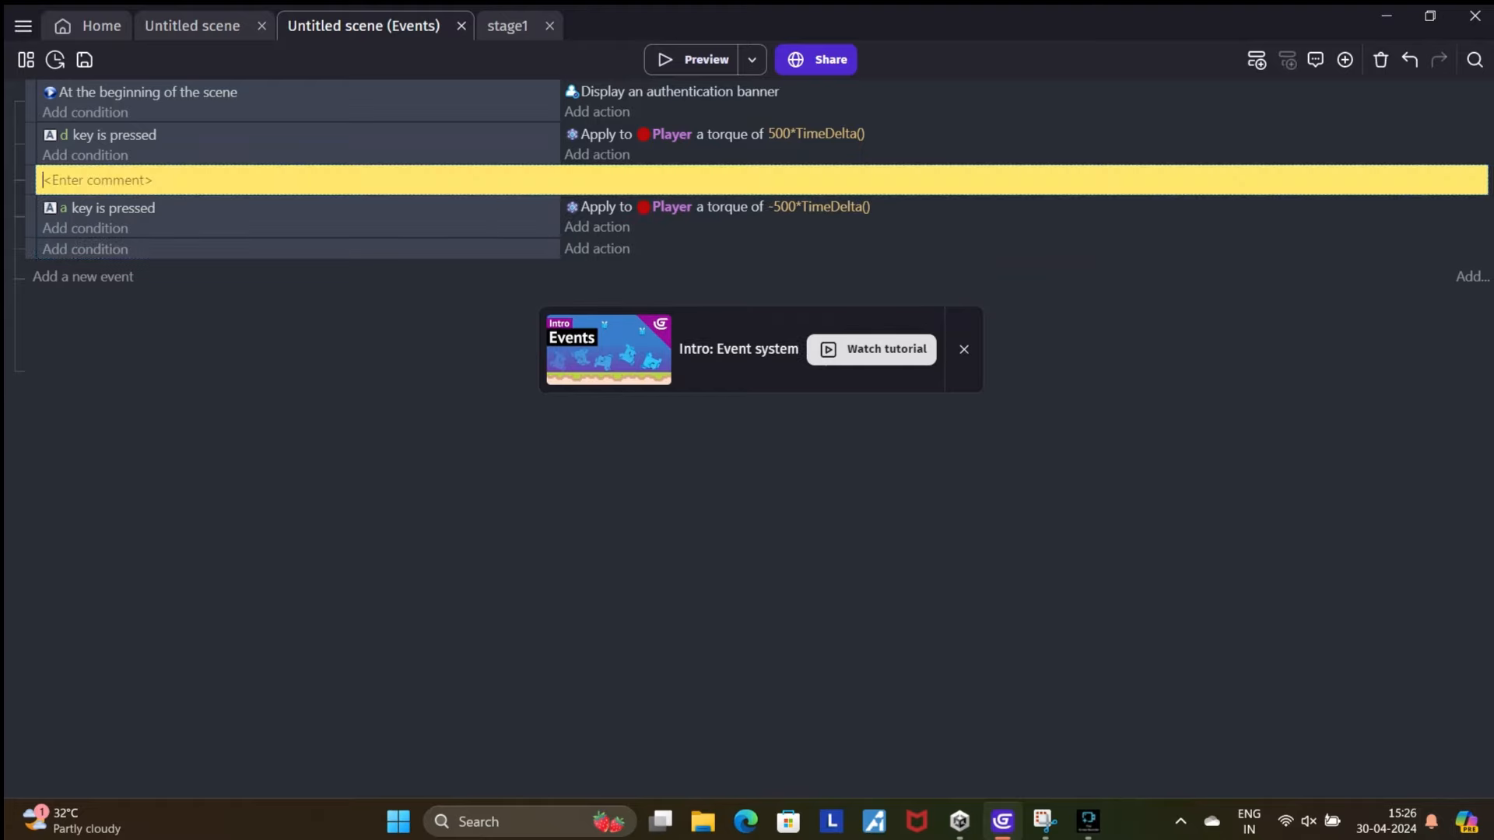
text(controls)
click(85, 249)
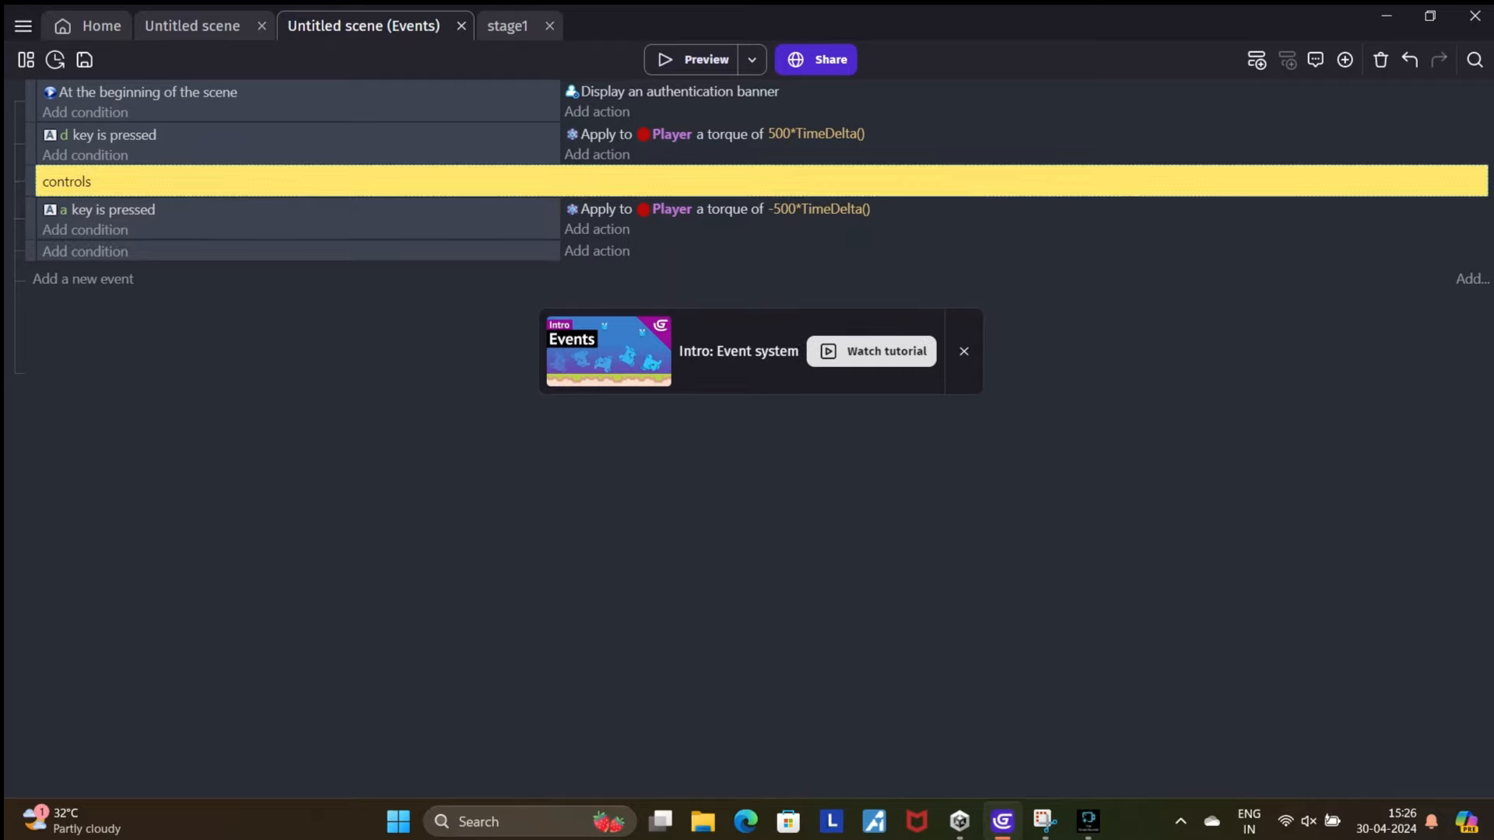
drag(30, 218, 76, 225)
drag(30, 143, 34, 240)
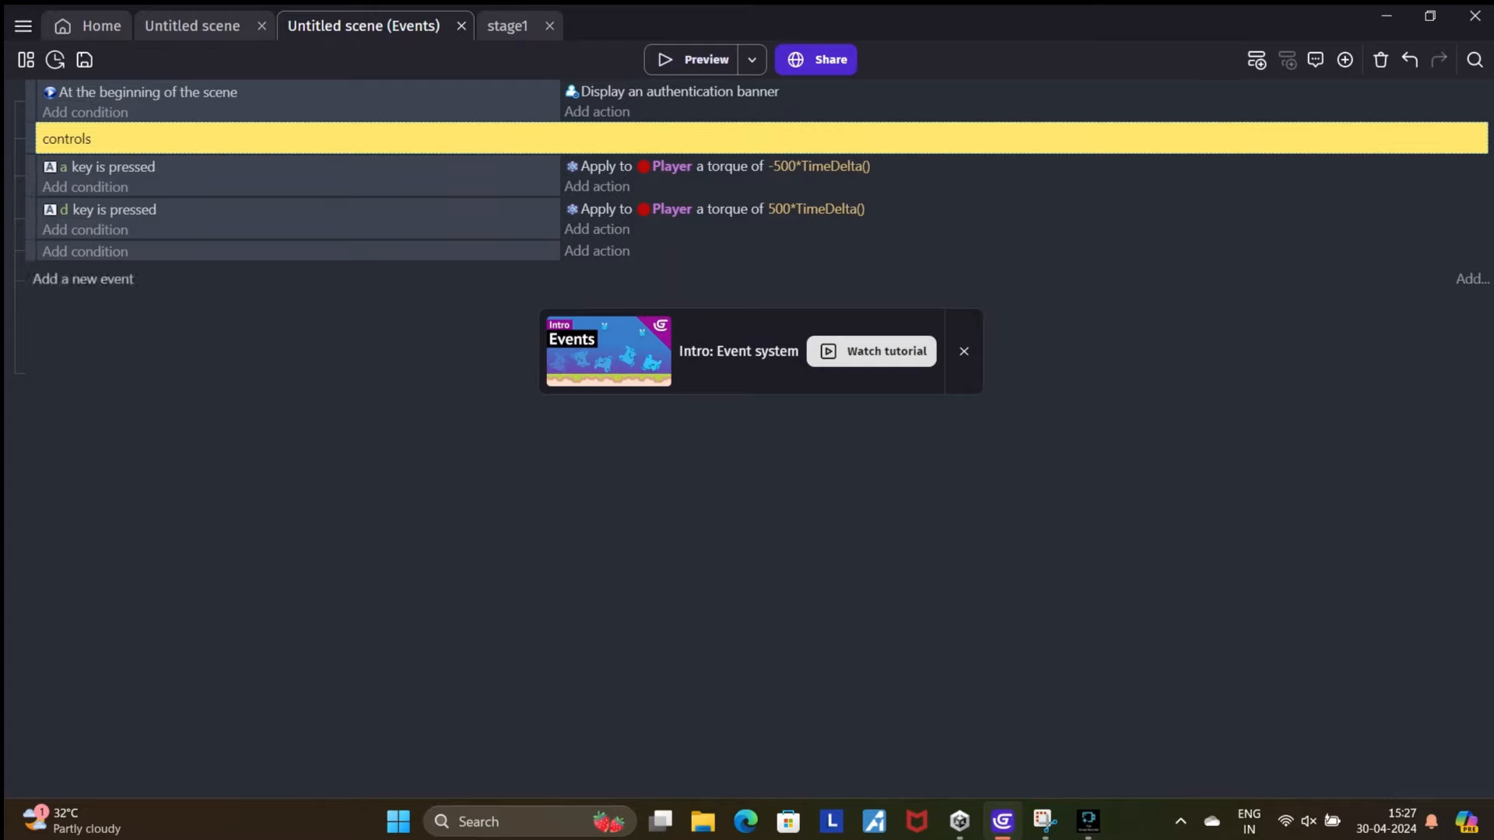
- Replace the empty event after the d key event with a new one and add an event group named "camera controls" below it
right_click(36, 258)
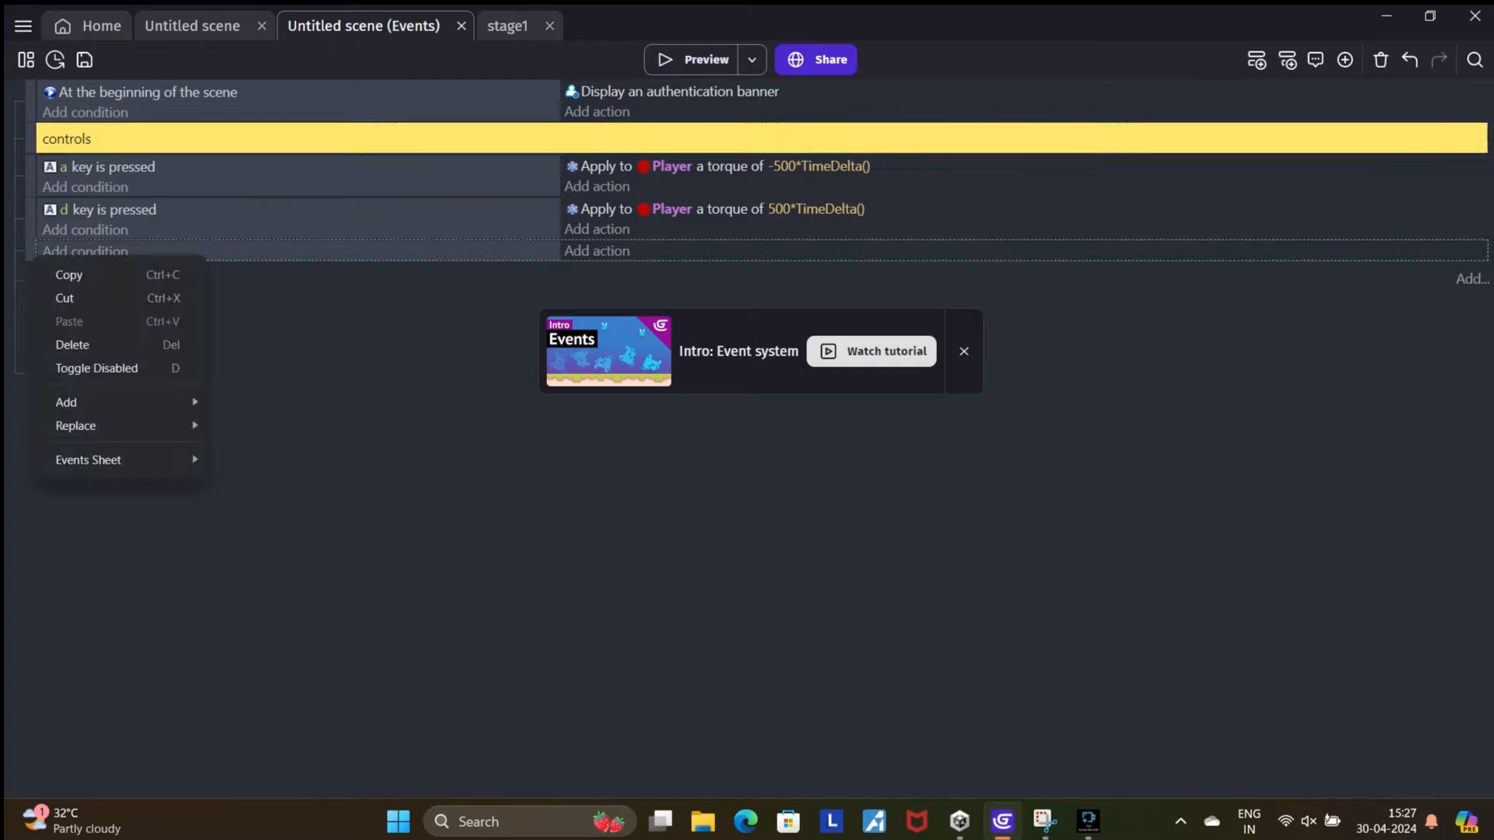
click(72, 345)
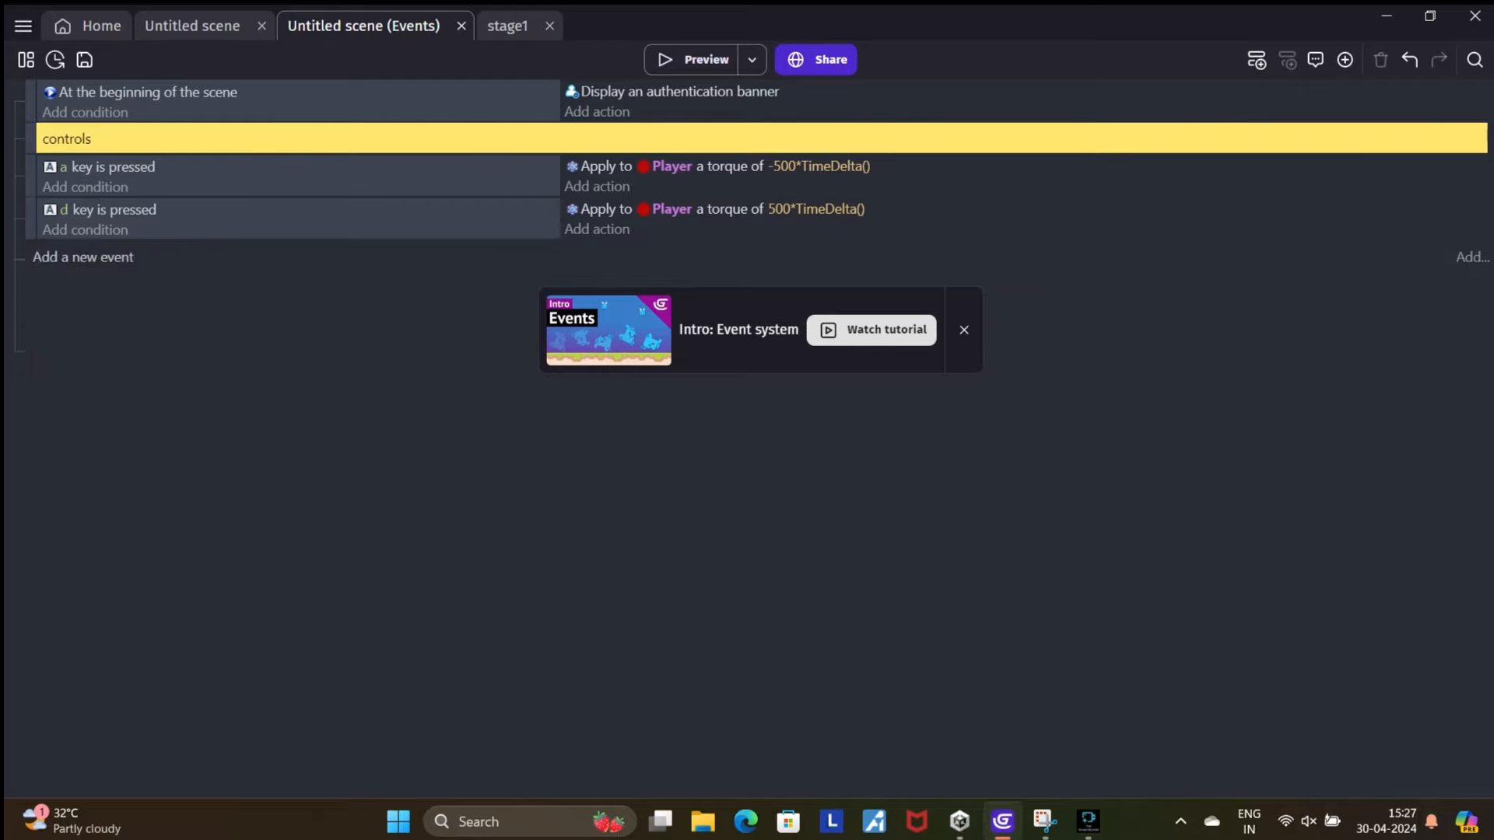
click(83, 258)
click(1344, 60)
click(1202, 163)
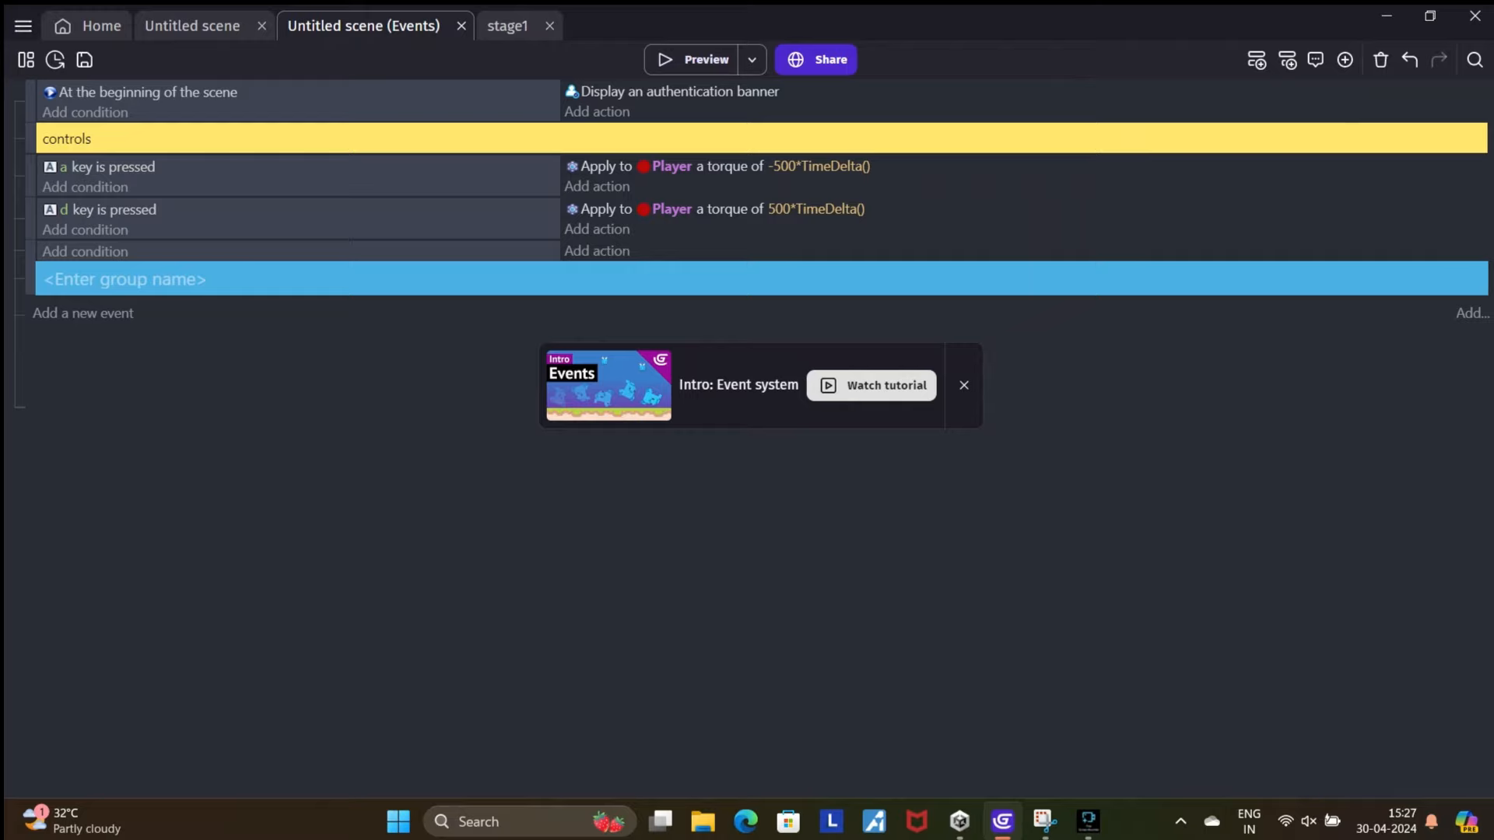
text(camera controls)
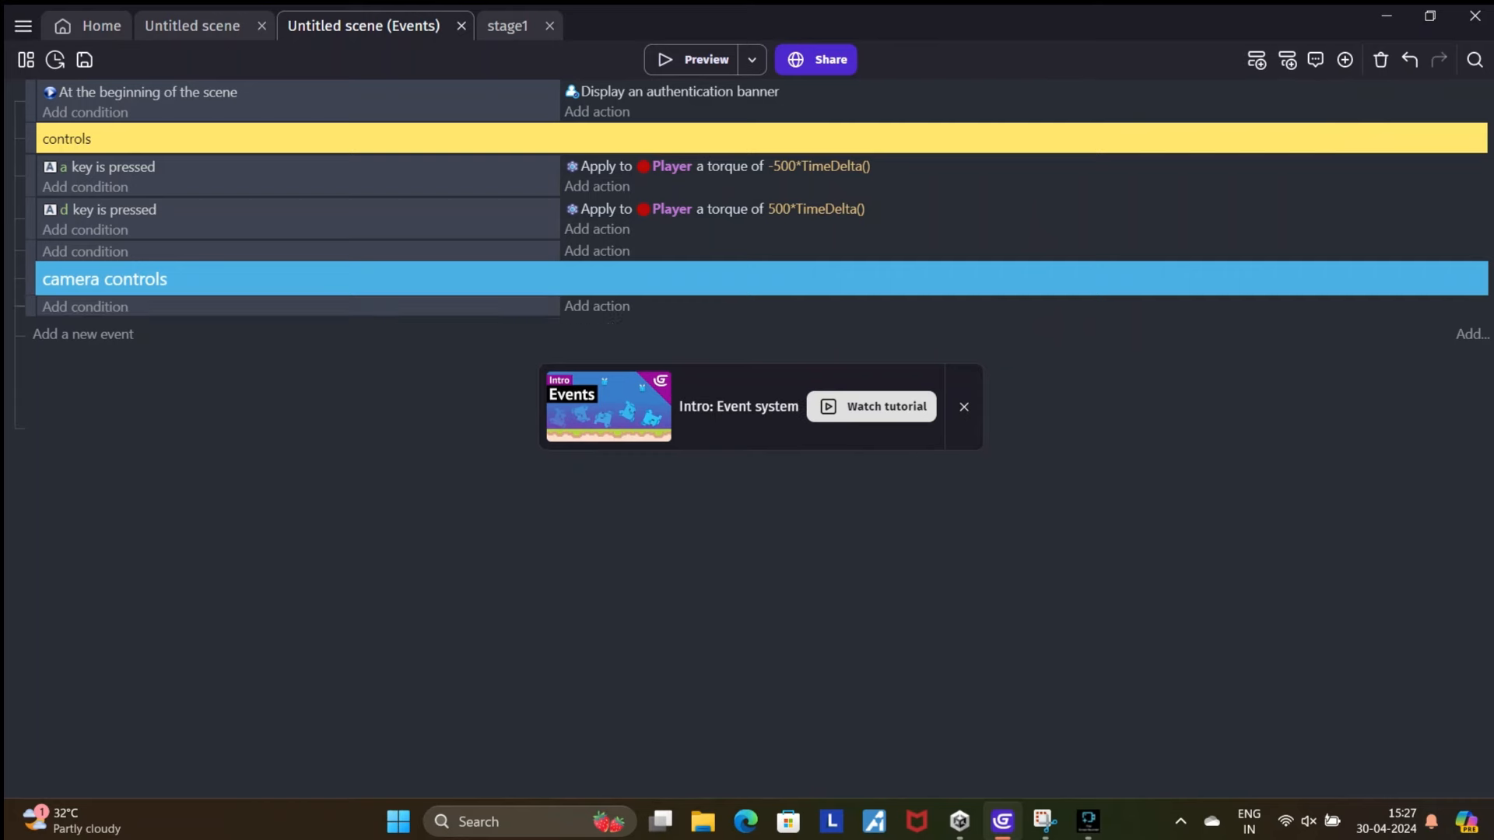
- Add a Camera center X position action to the event under camera controls, set to Player.X() on the Base layer
click(84, 306)
key(Escape)
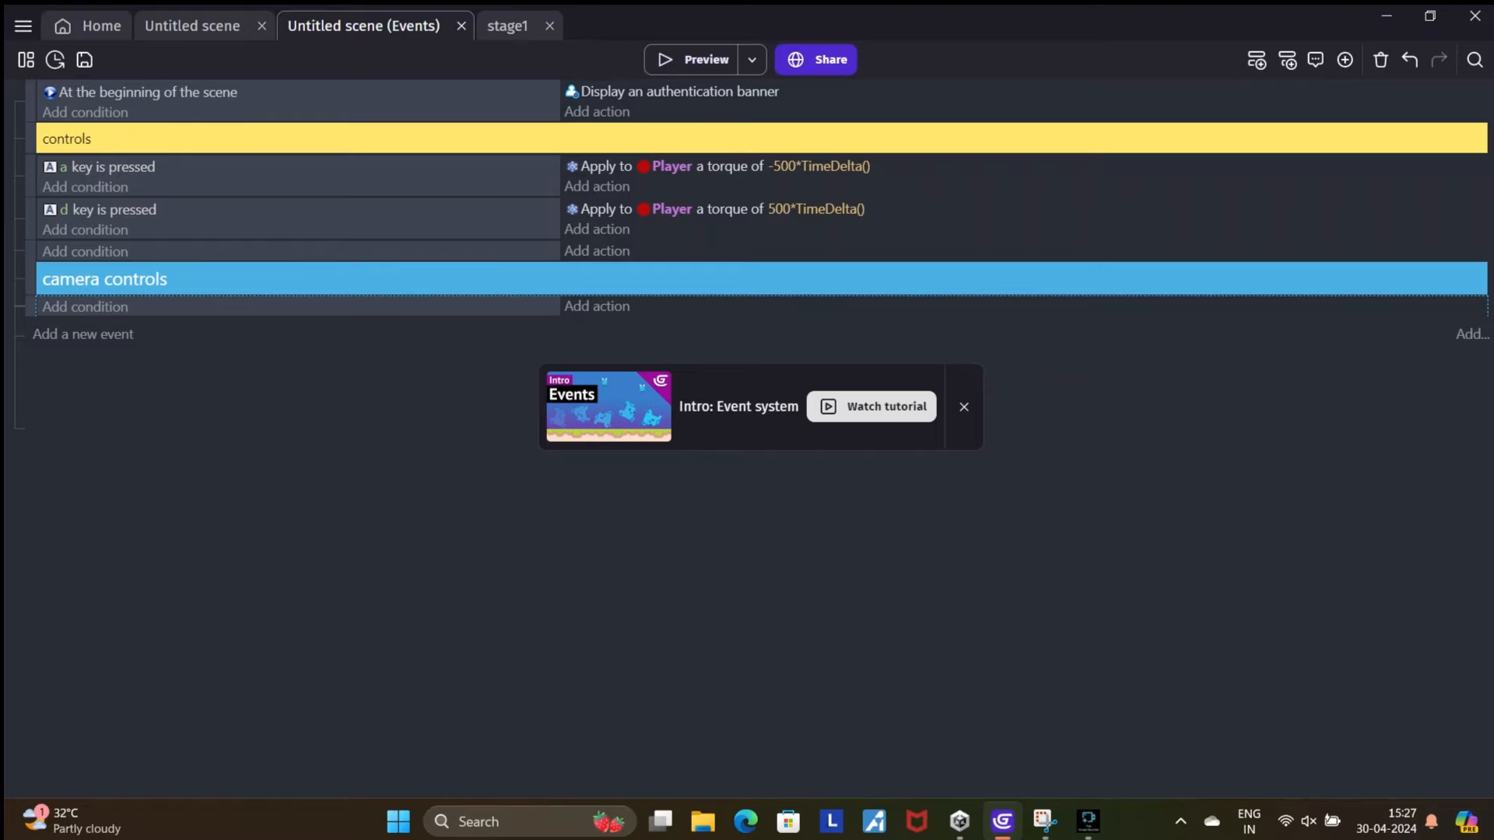
click(597, 307)
text(cam)
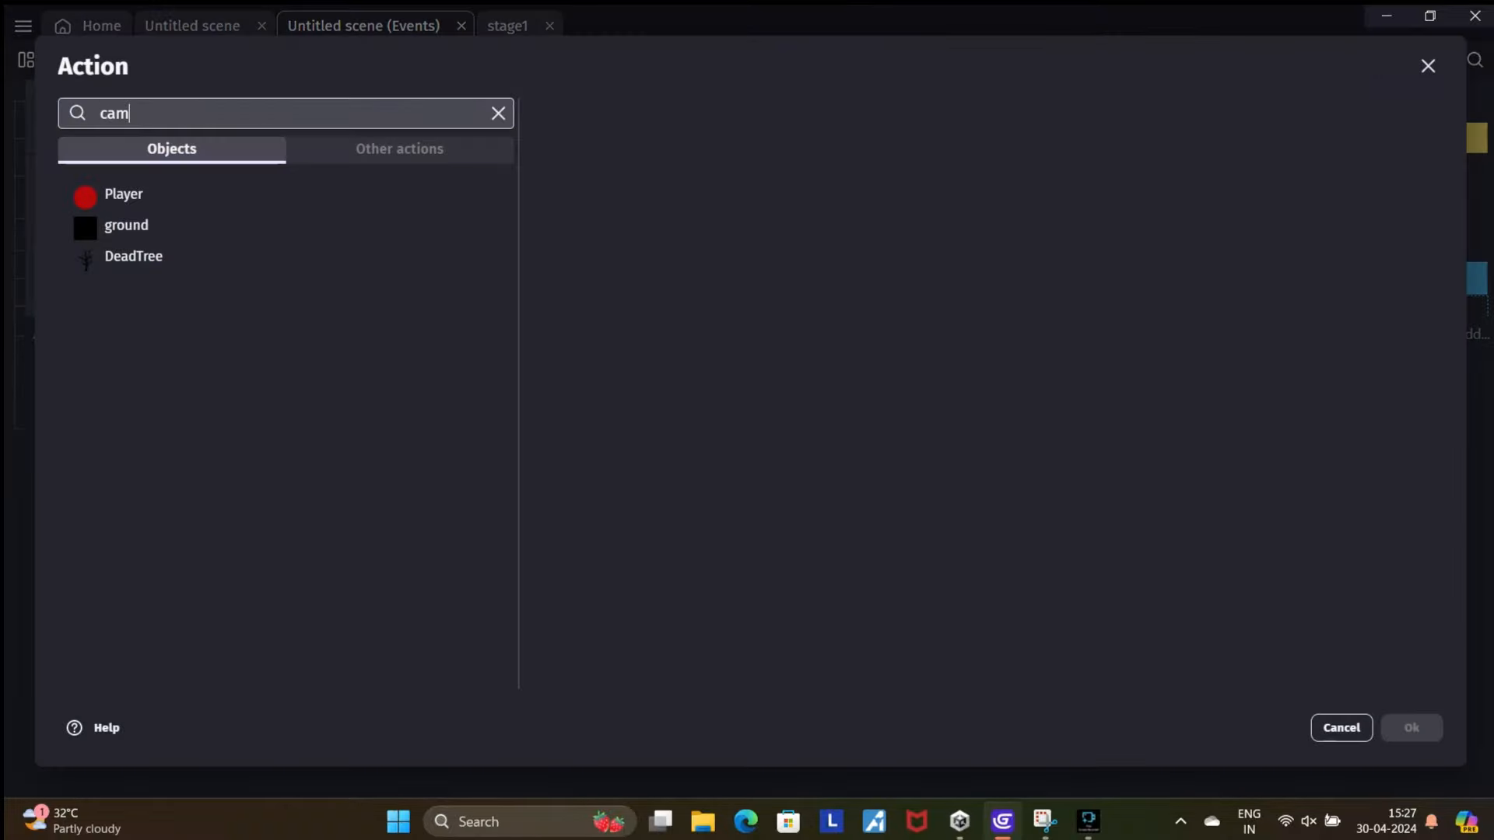
key(Up)
key(Down)
key(Down)
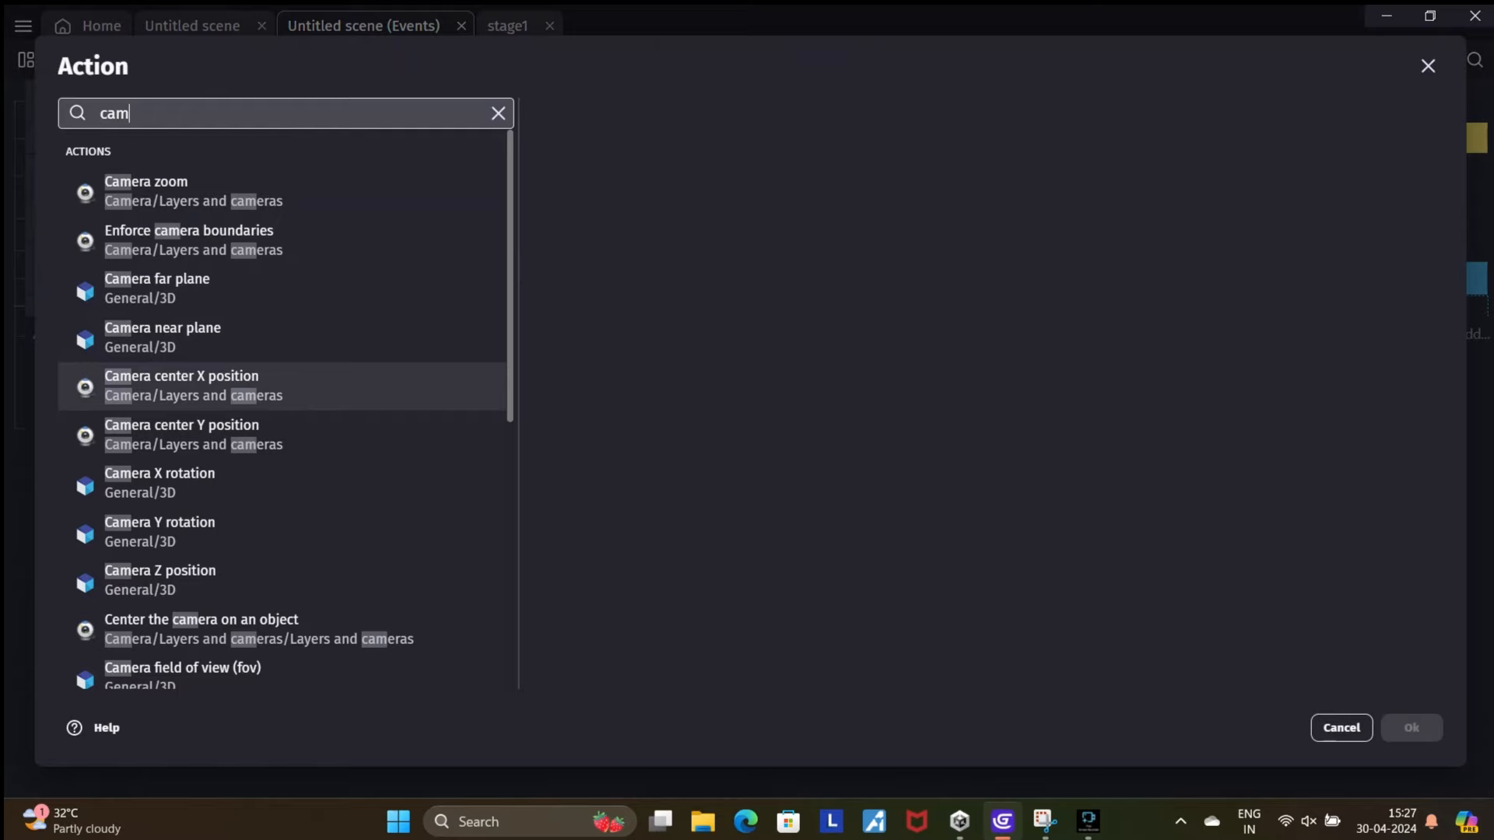
click(282, 385)
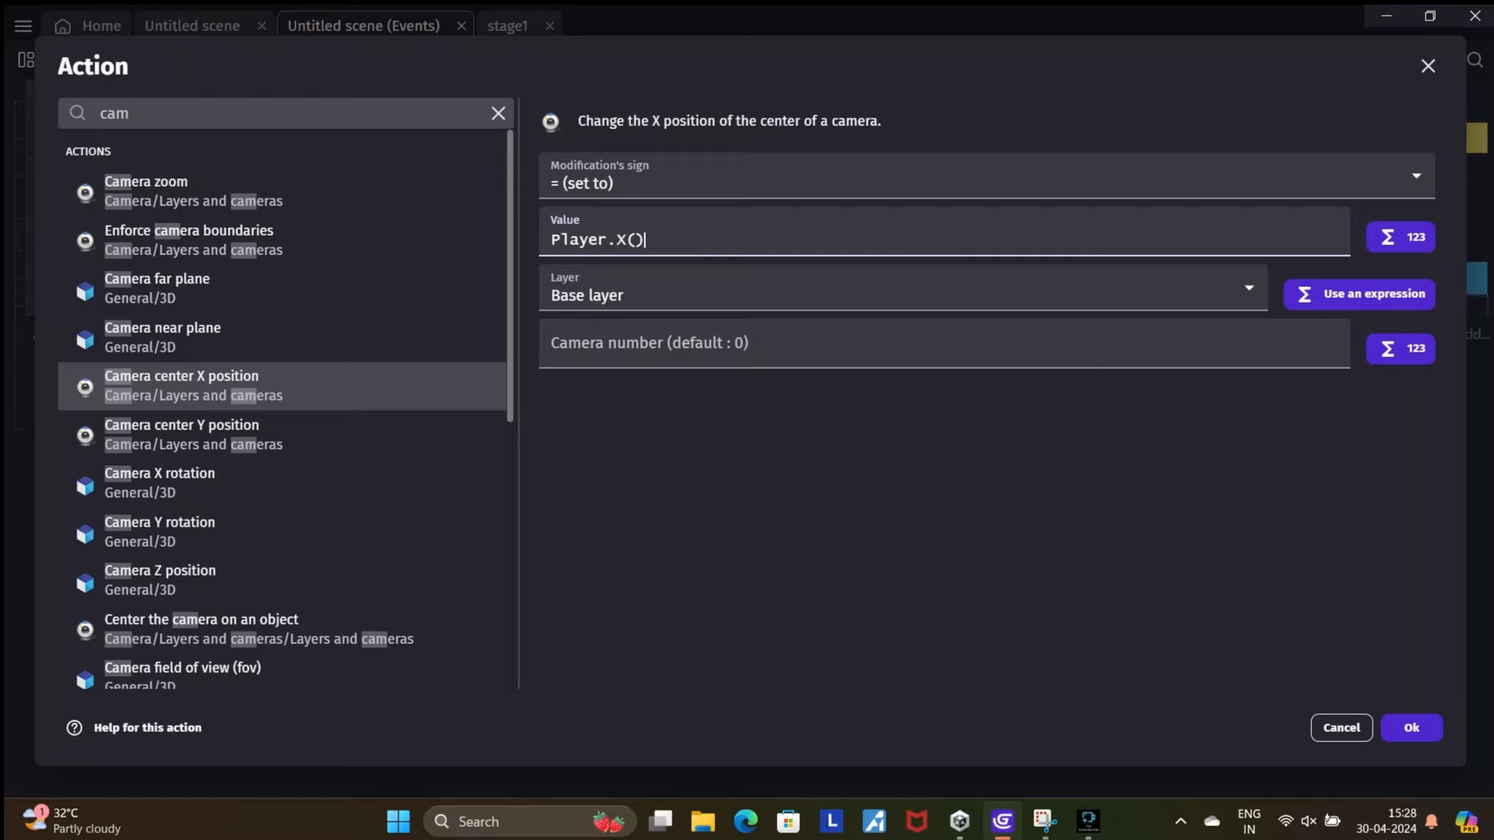
click(1410, 728)
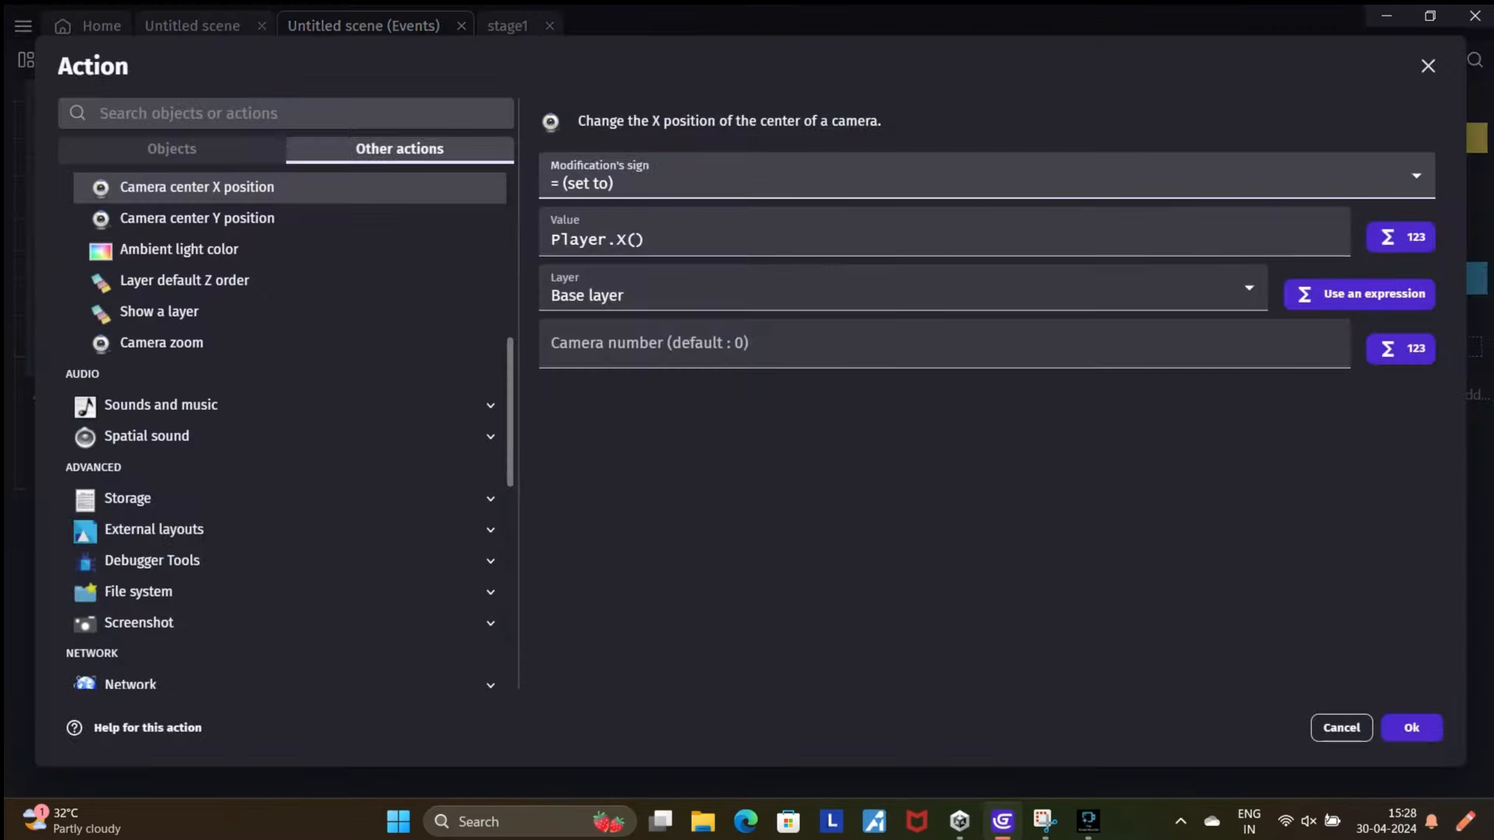
- Change the action of the second event under camera controls to Camera center Y position, set to Player.Y()
click(234, 218)
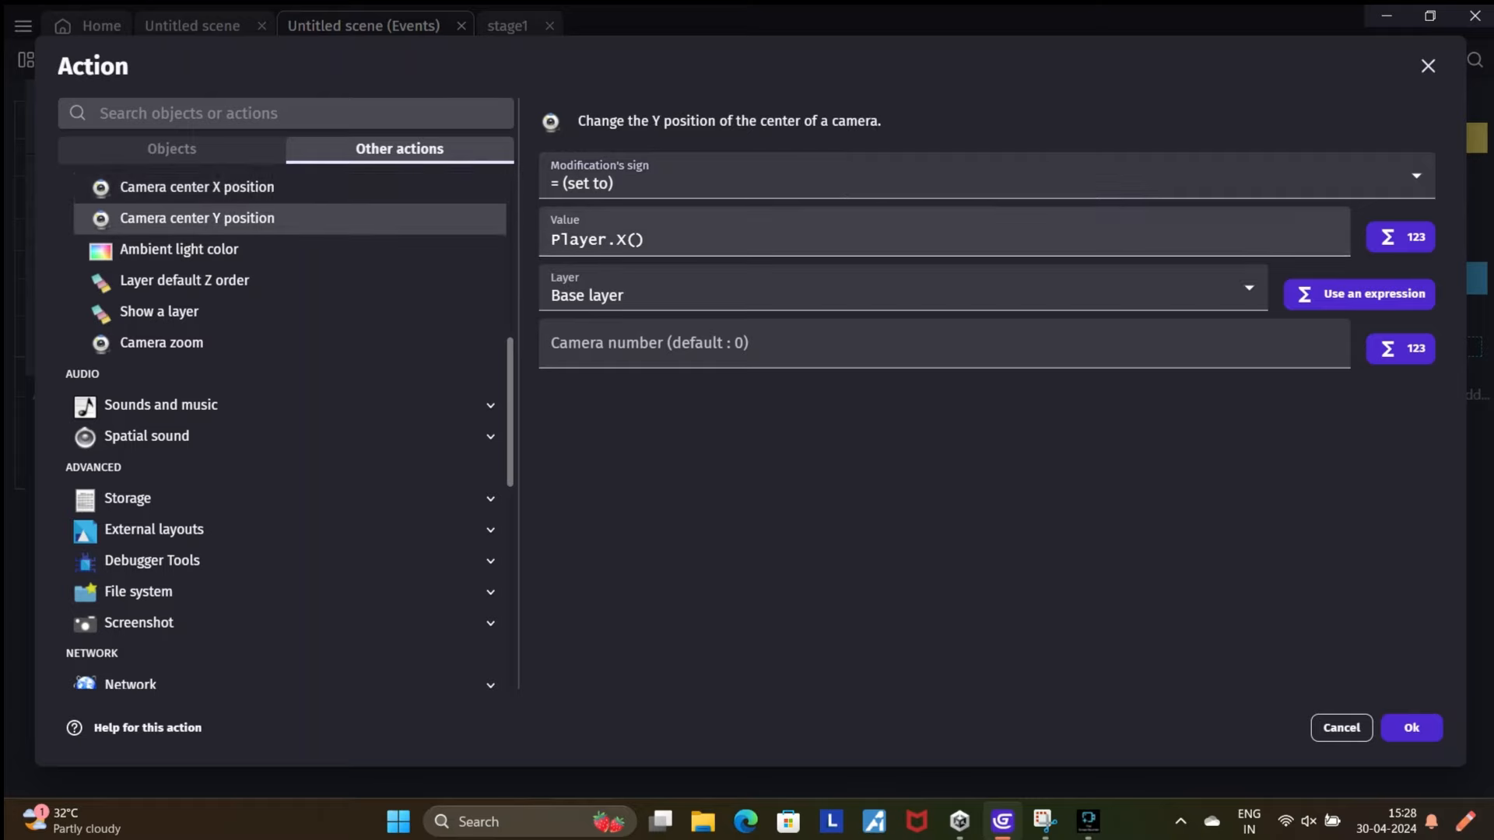
click(626, 241)
key(BackSpace)
text(Y)
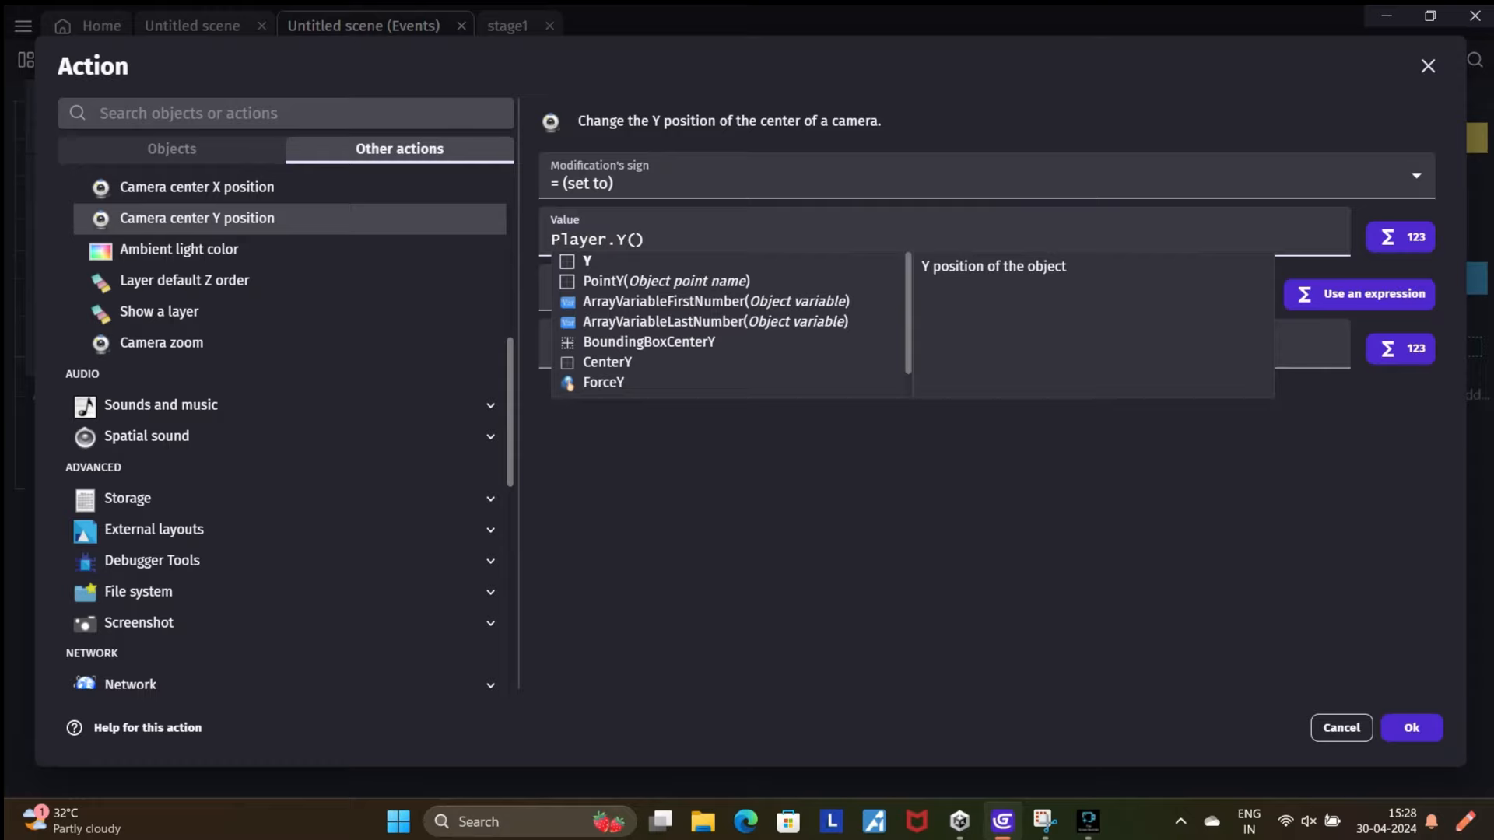
key(Escape)
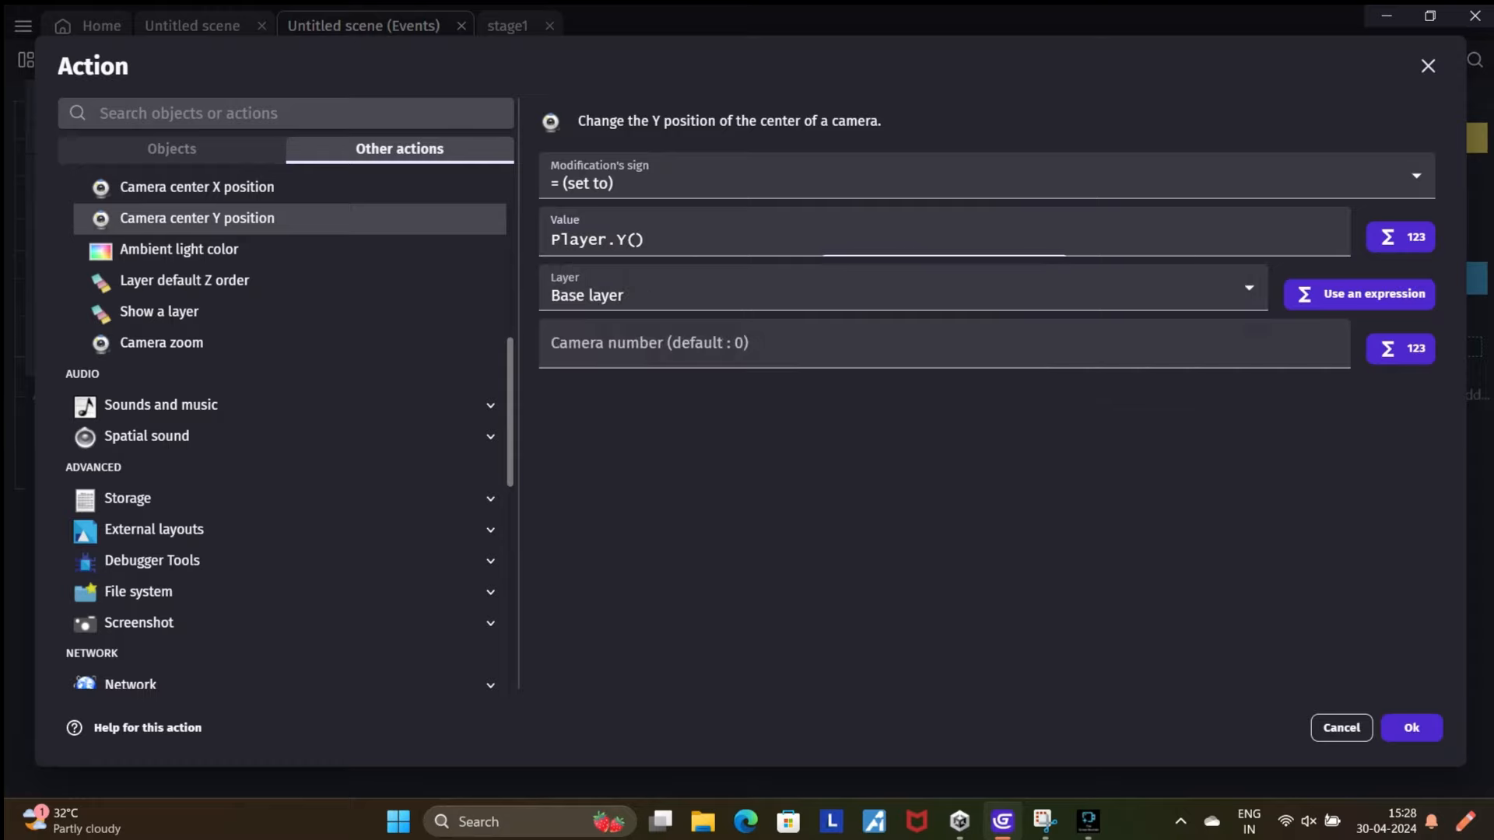
click(1412, 727)
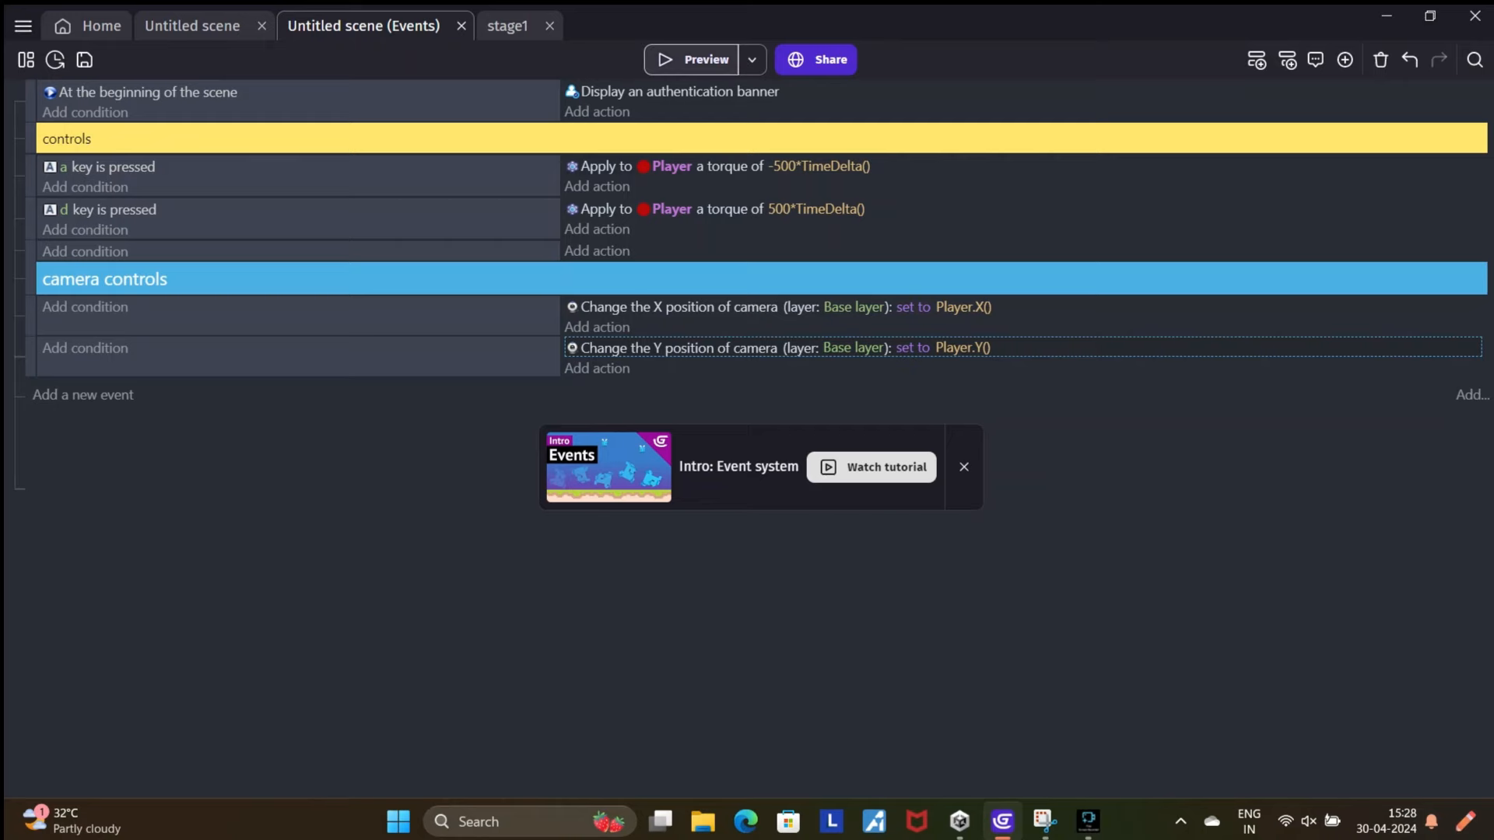
- Preview the scene and roll the Player along the ground past both trees to test the camera follow, then close it
click(687, 59)
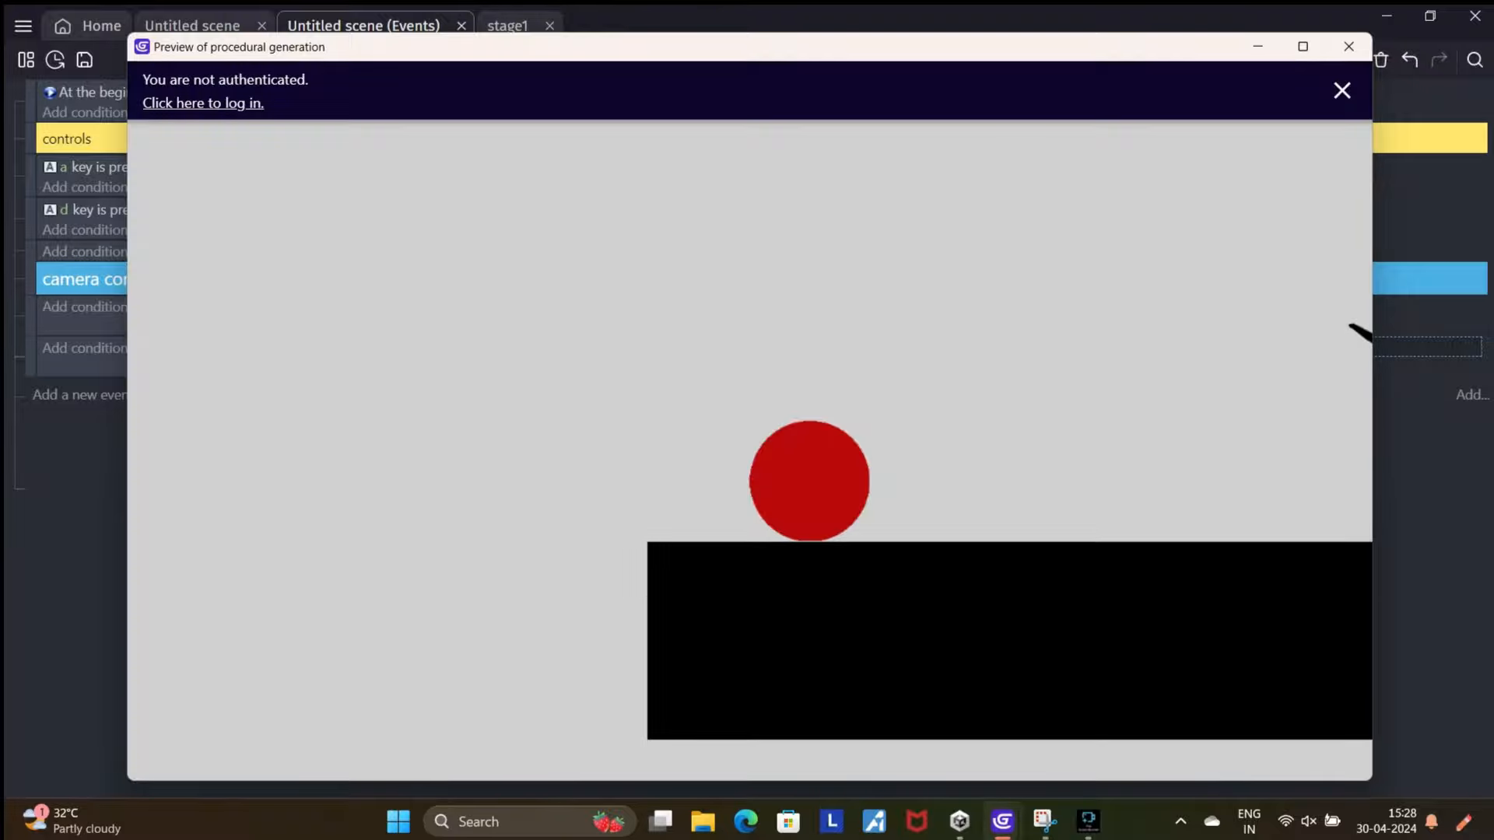
key(d)
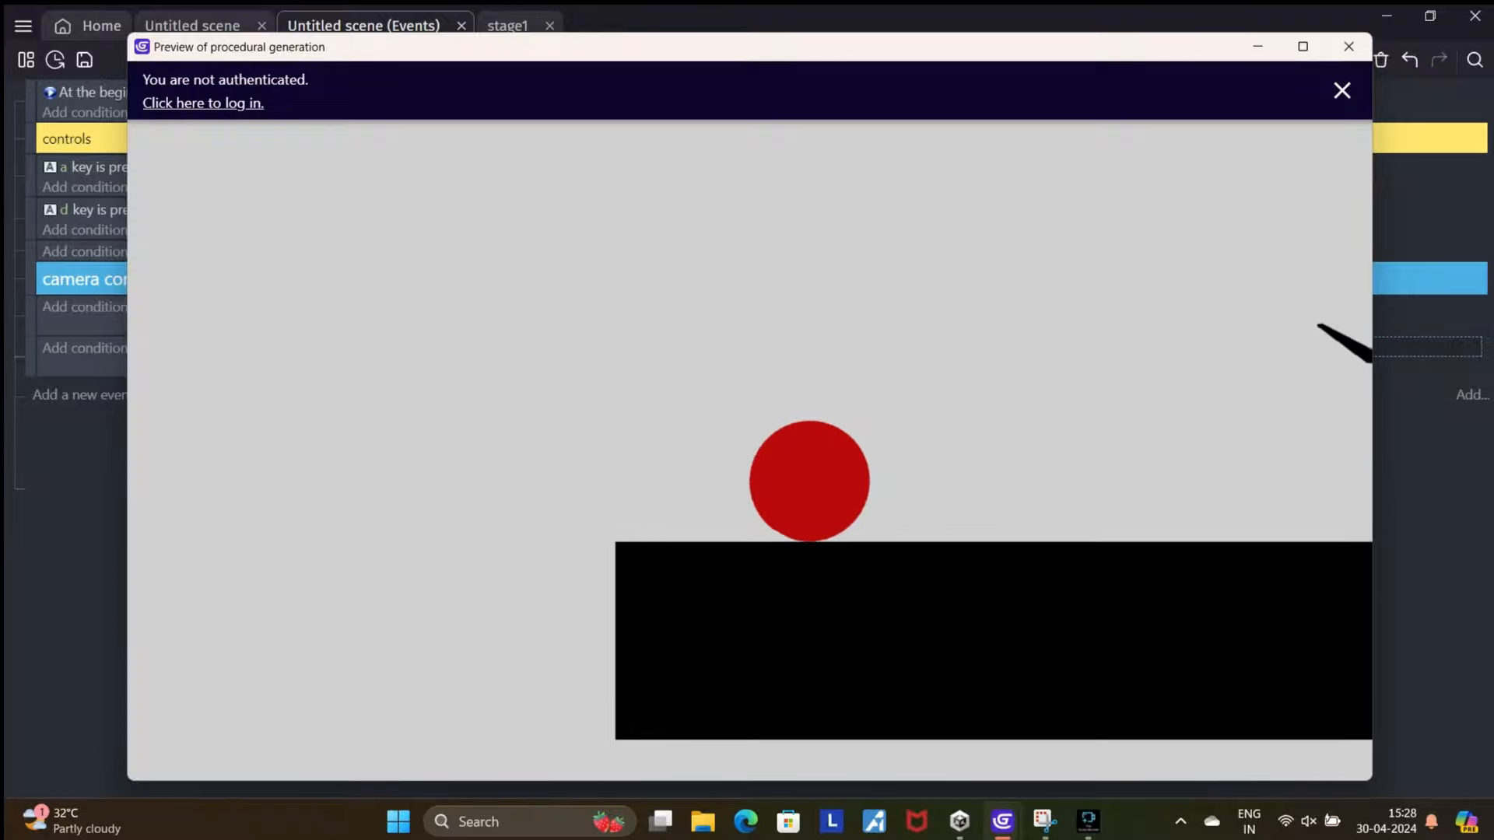
key(d)
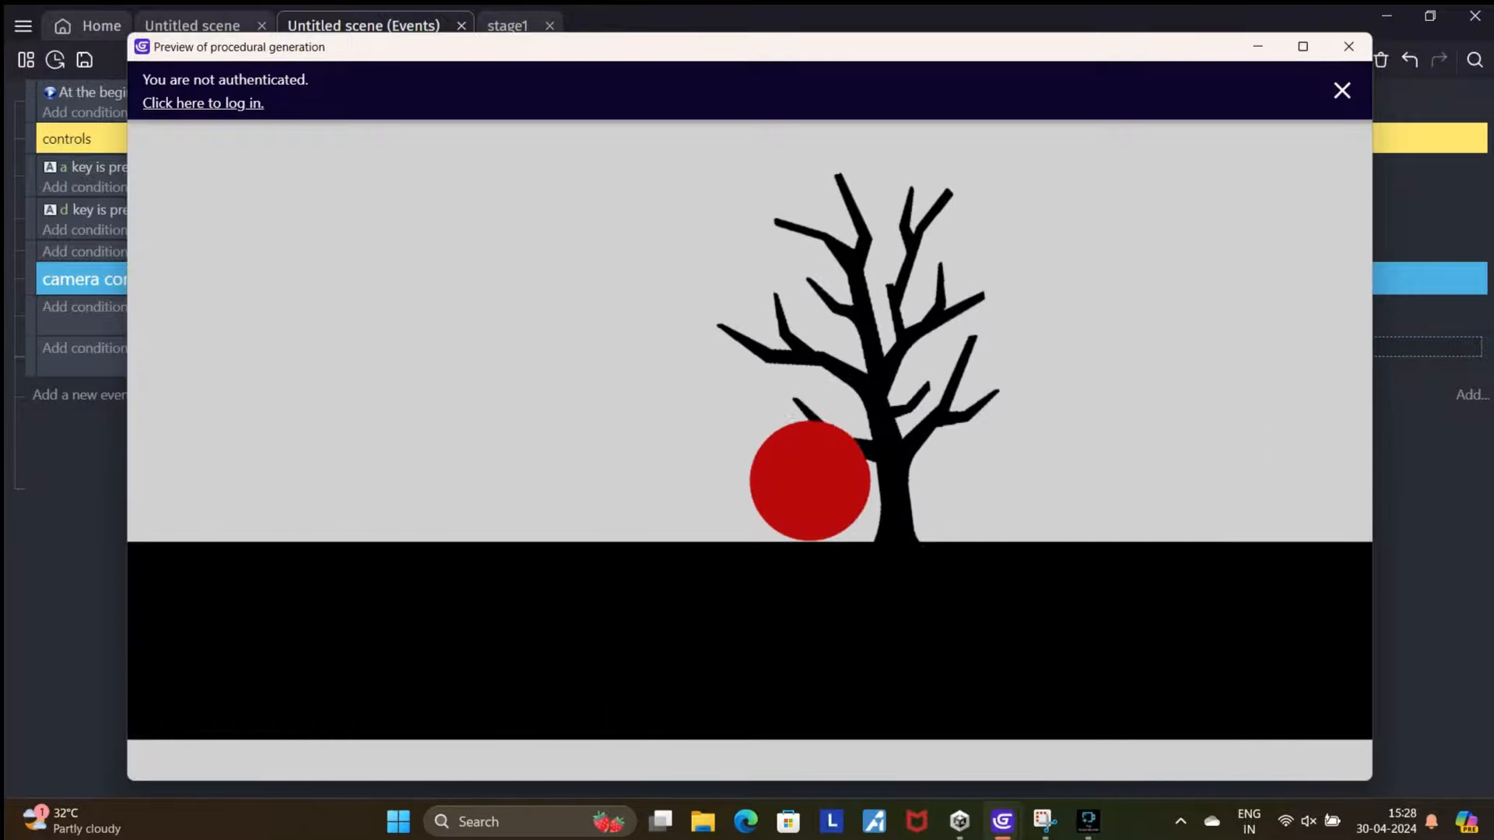
key(d)
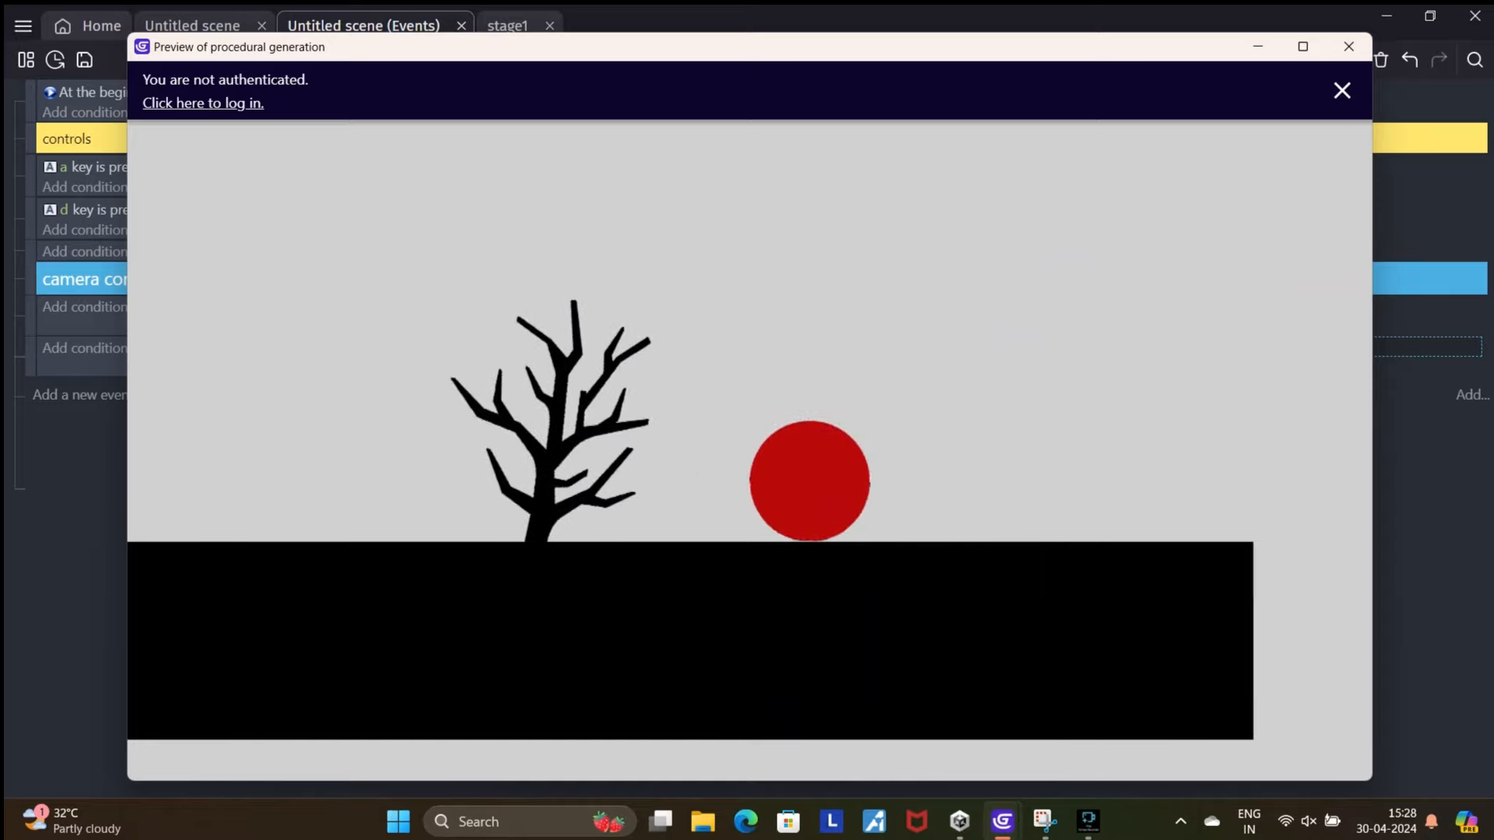
click(1348, 46)
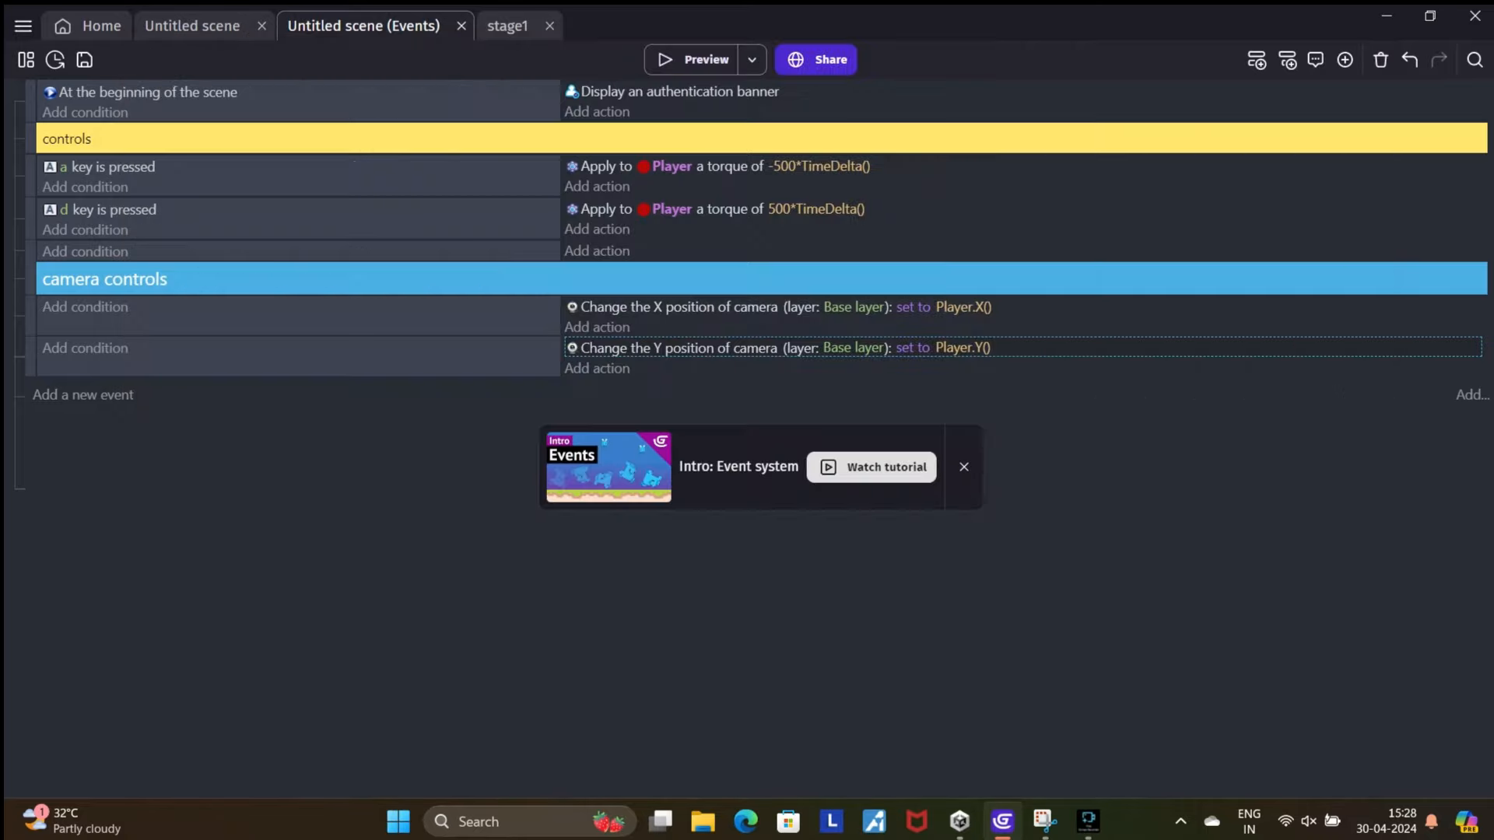
- Extend the ground well past the scene frame's left side and deepen it downward, then return to the scene events
click(192, 26)
click(519, 453)
drag(465, 455, 344, 454)
drag(519, 473, 520, 493)
click(523, 504)
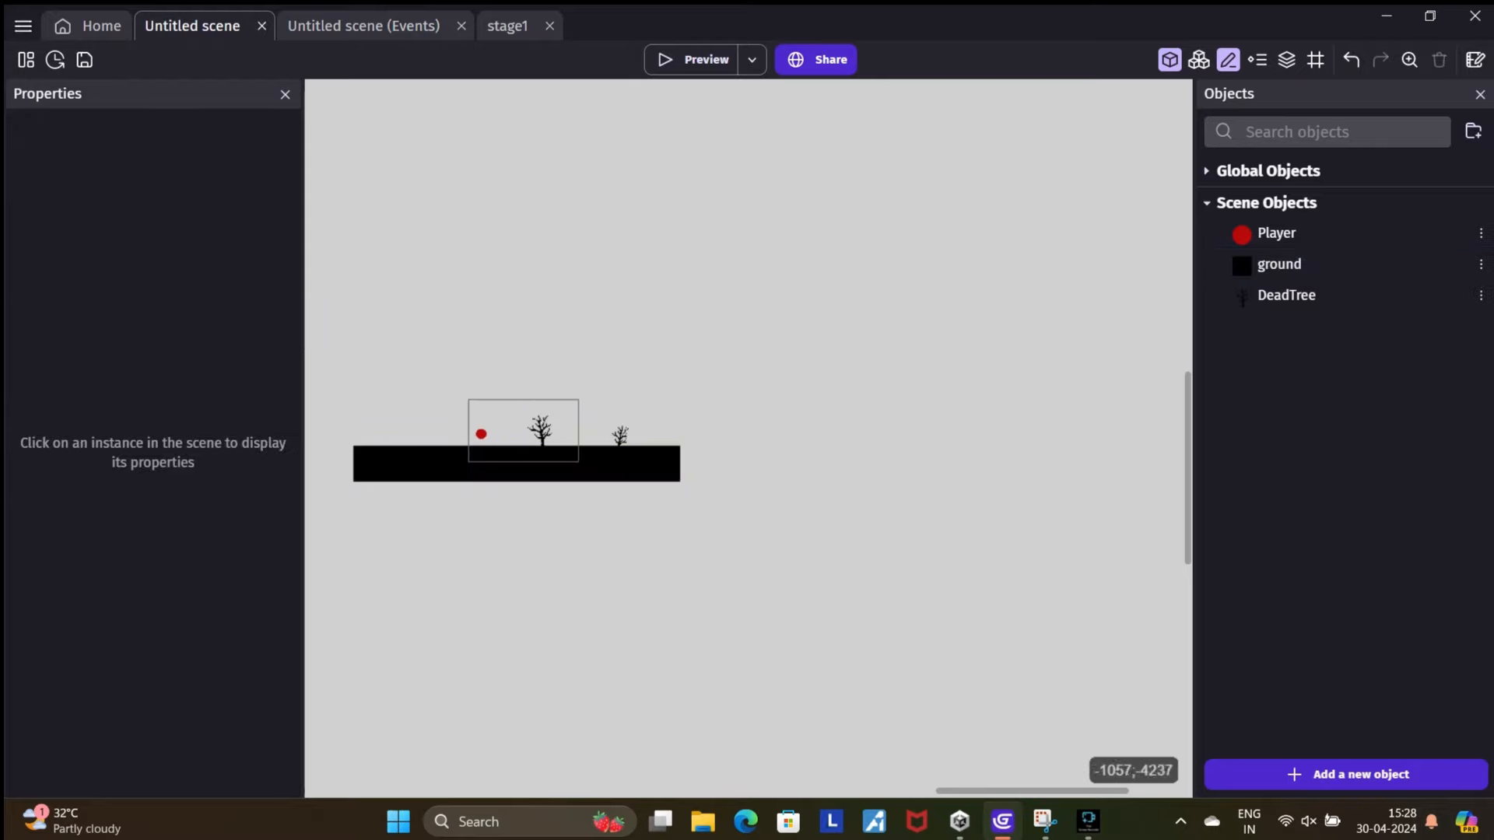
click(395, 26)
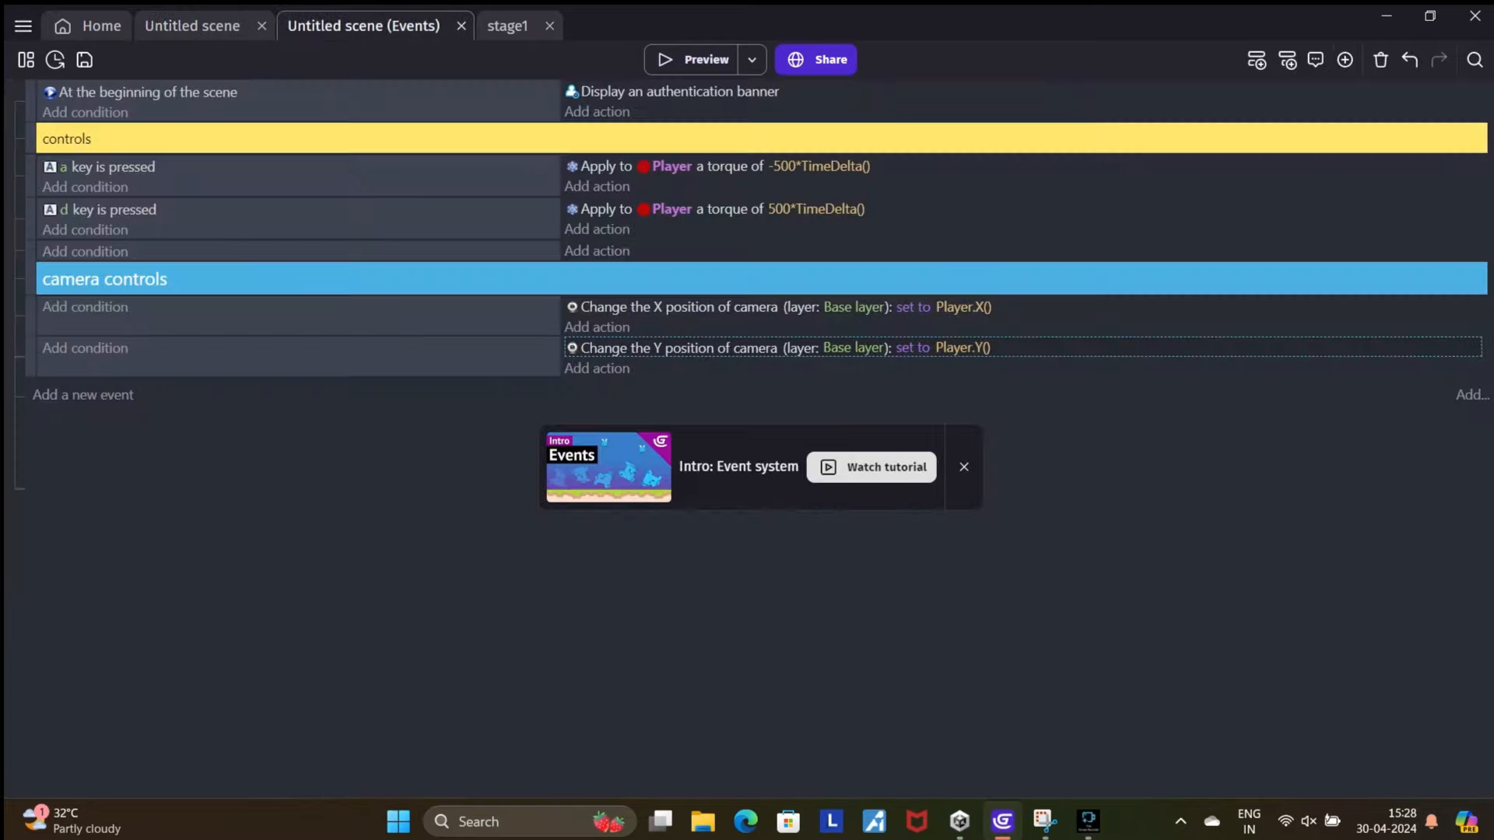
- Set the camera X position action's value to Player.X()-100 and preview the scene to check the offset
double_click(724, 308)
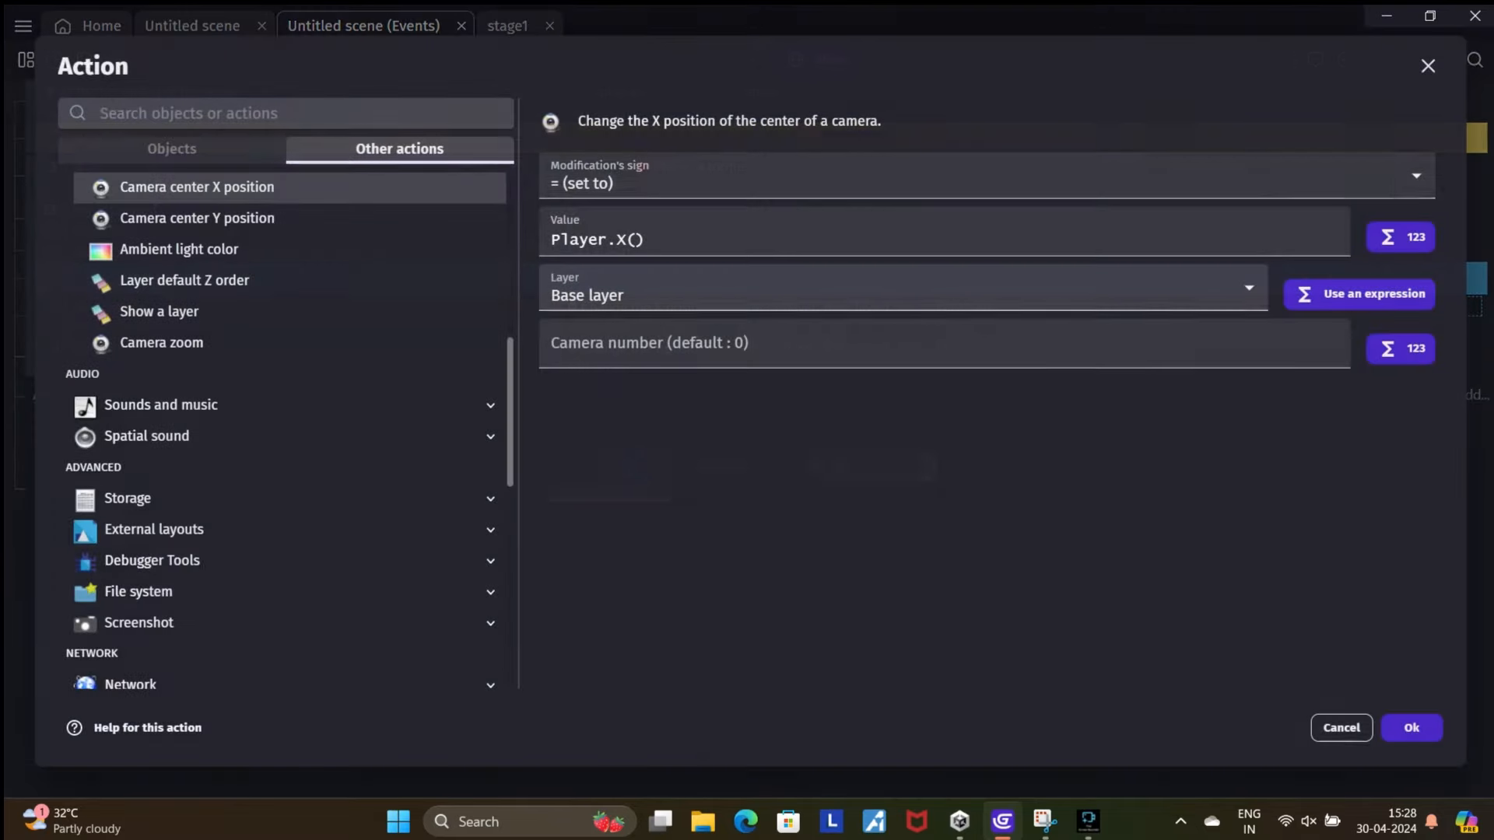
click(724, 240)
text(-100)
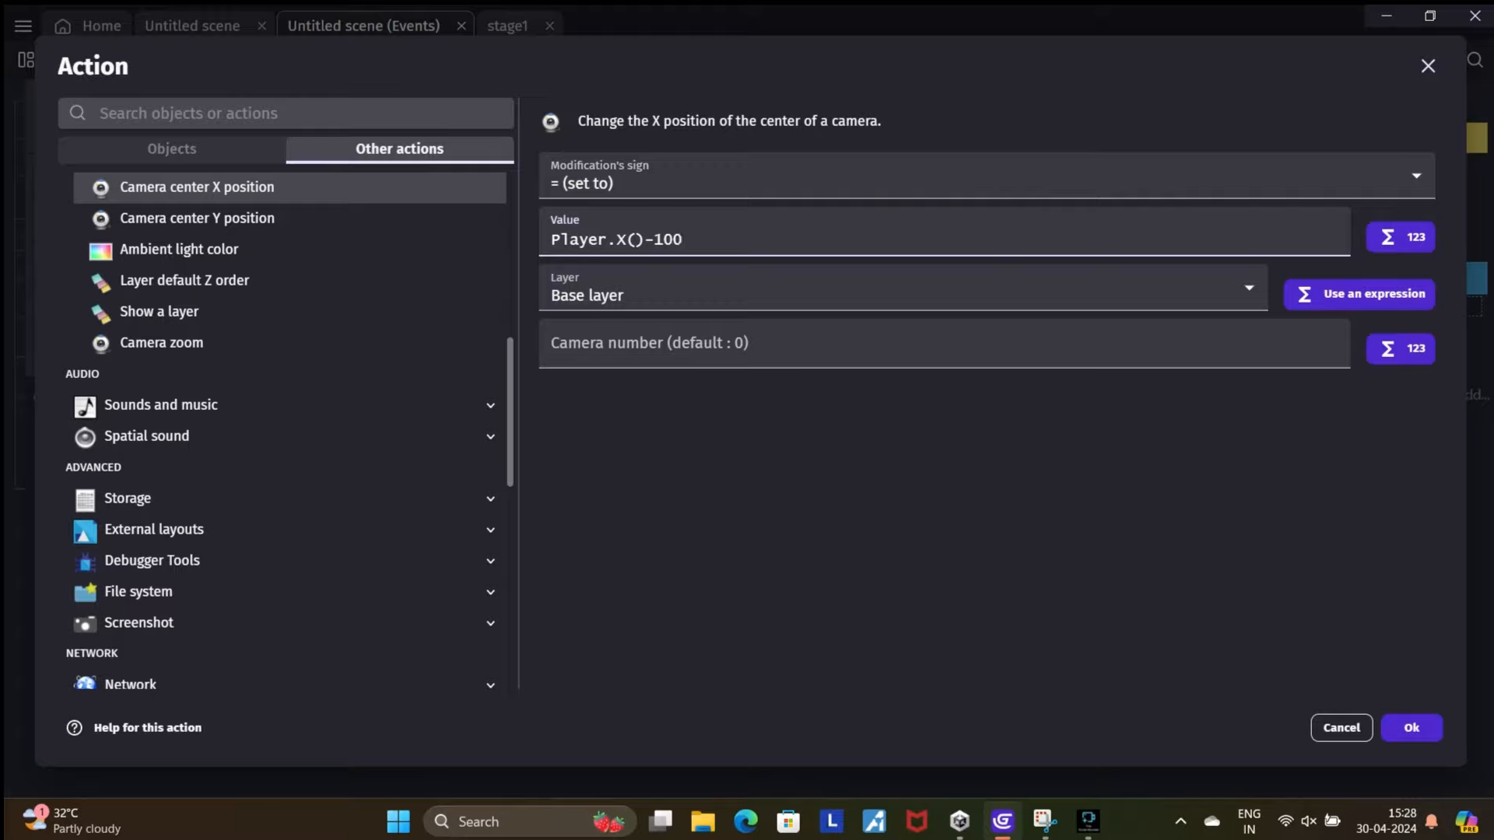
click(1411, 728)
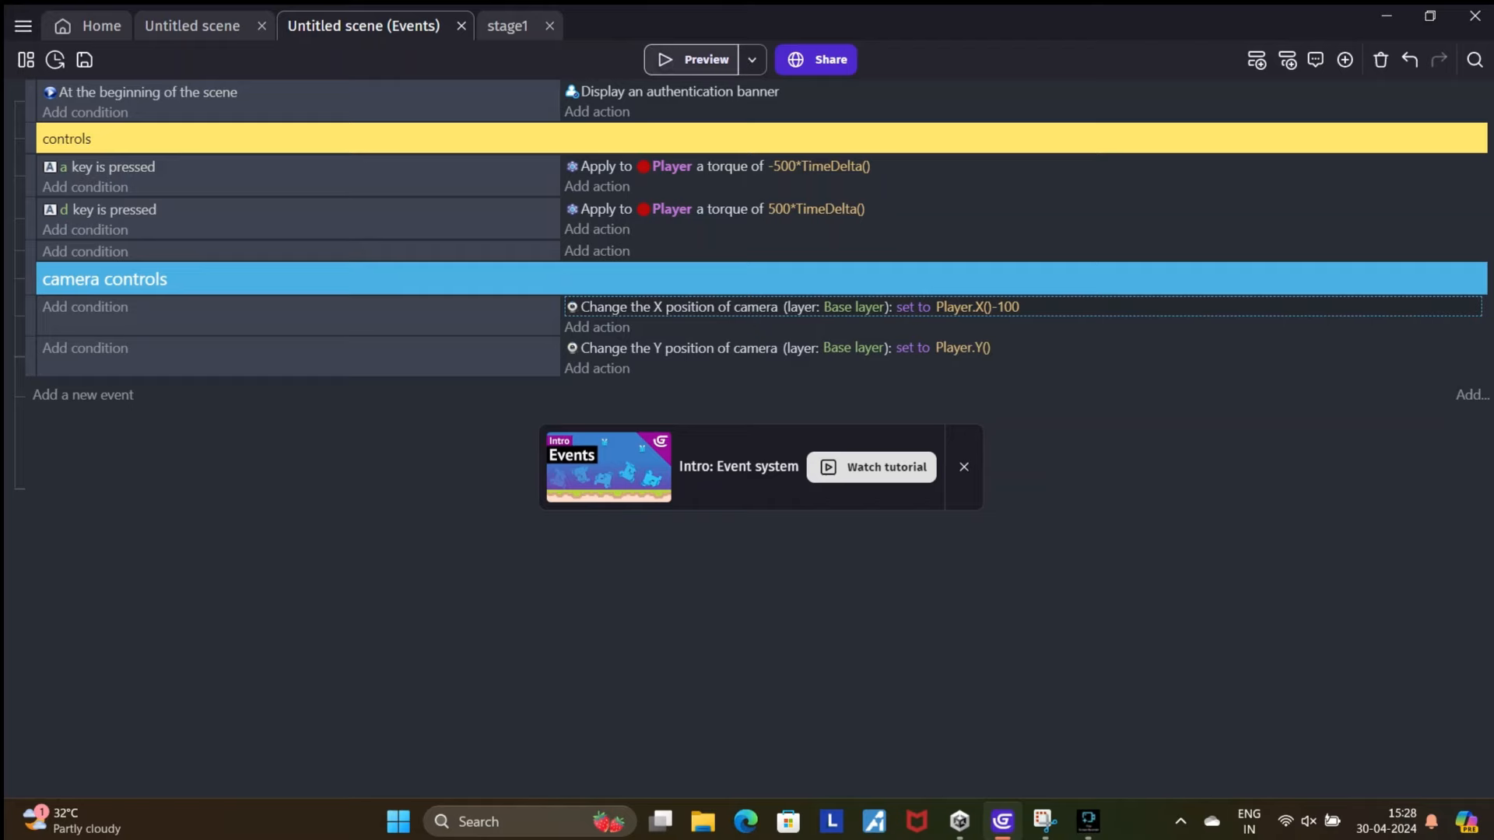
click(697, 59)
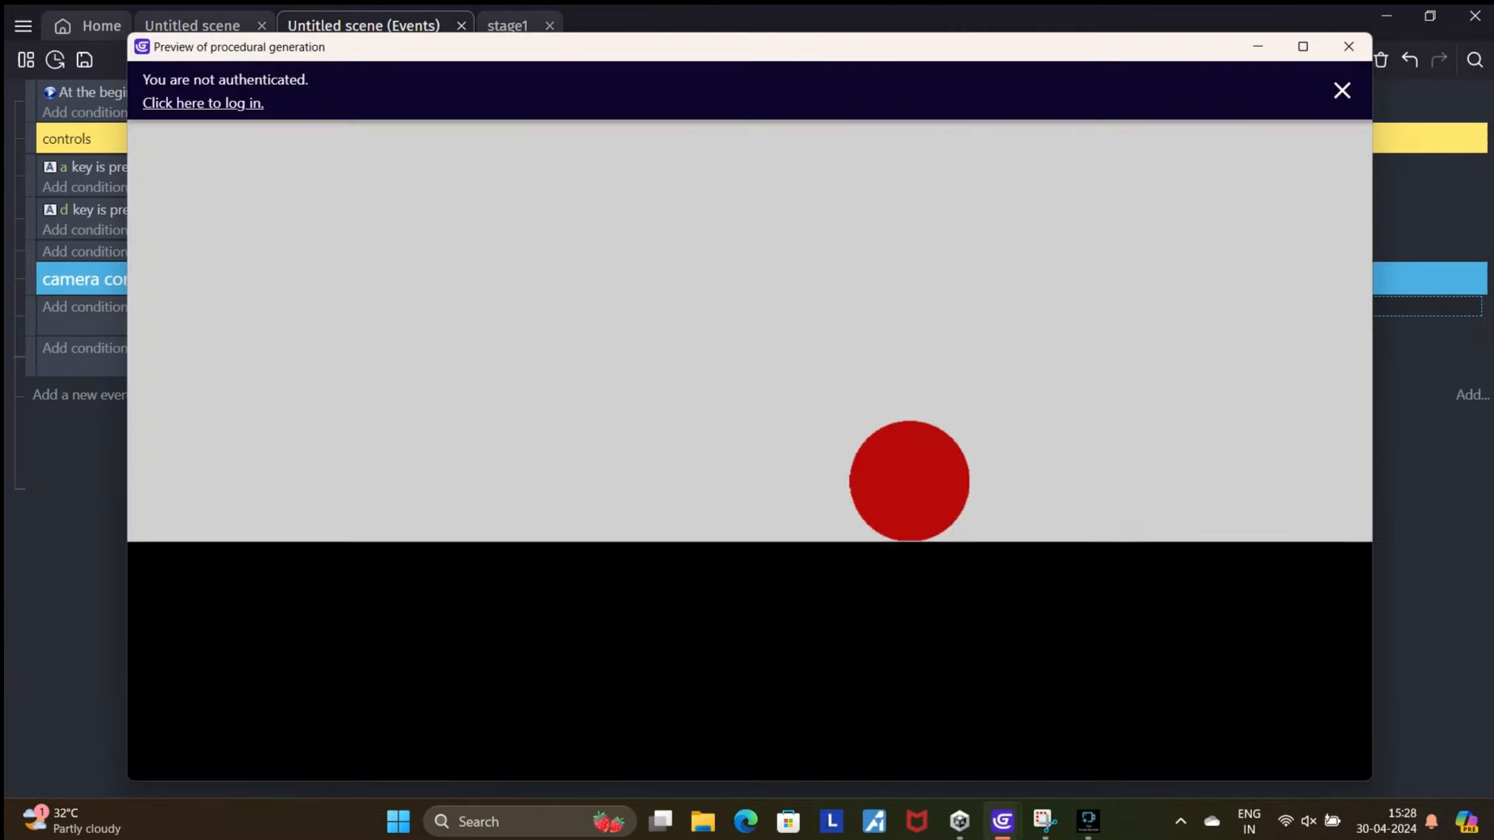
- Change the camera X position value to Player.X()+100 in the scene events and close the running preview
key(alt+Tab)
key(BackSpace)
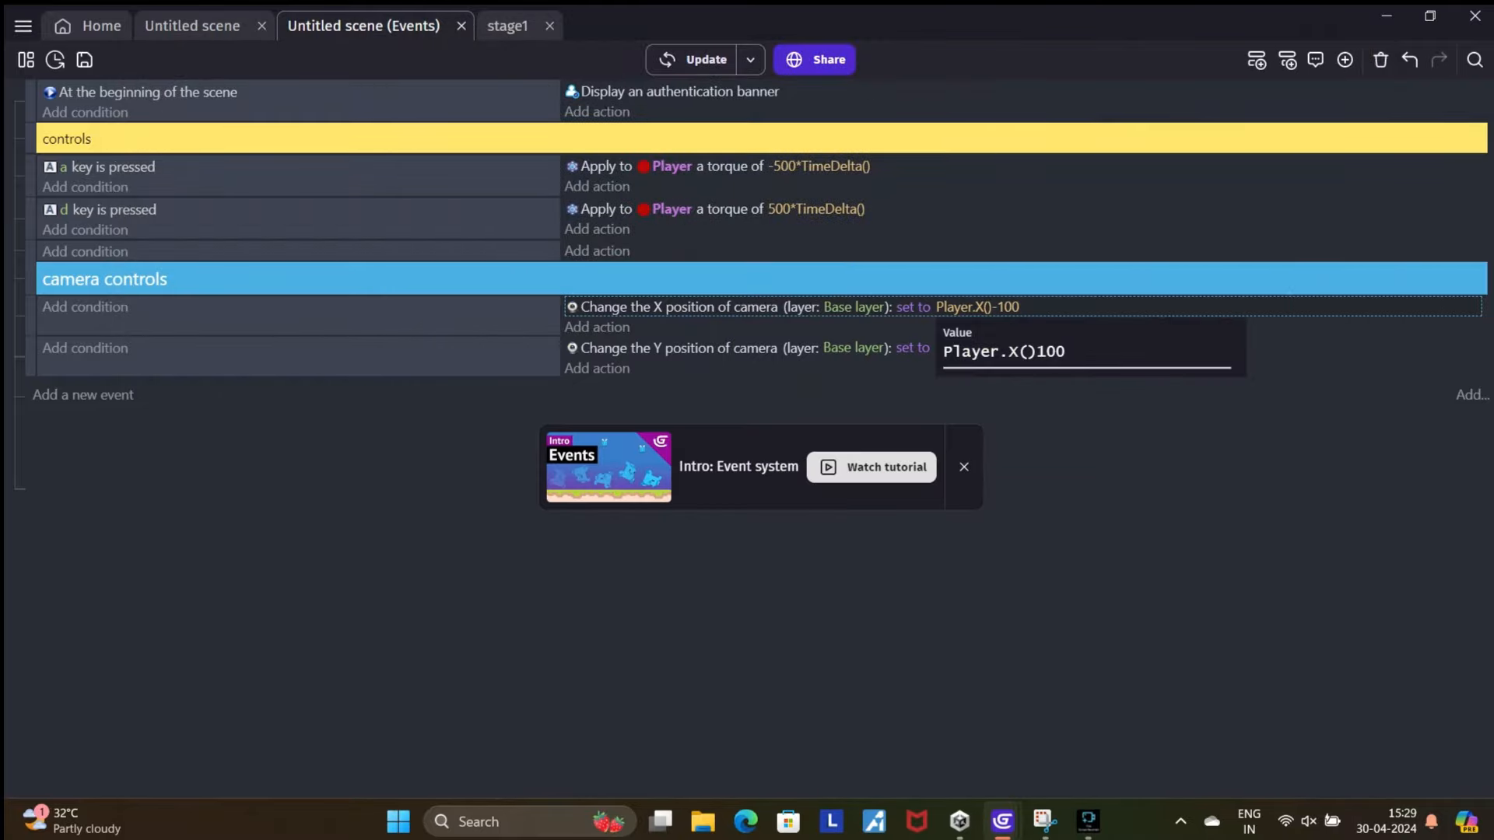
text(+)
key(Return)
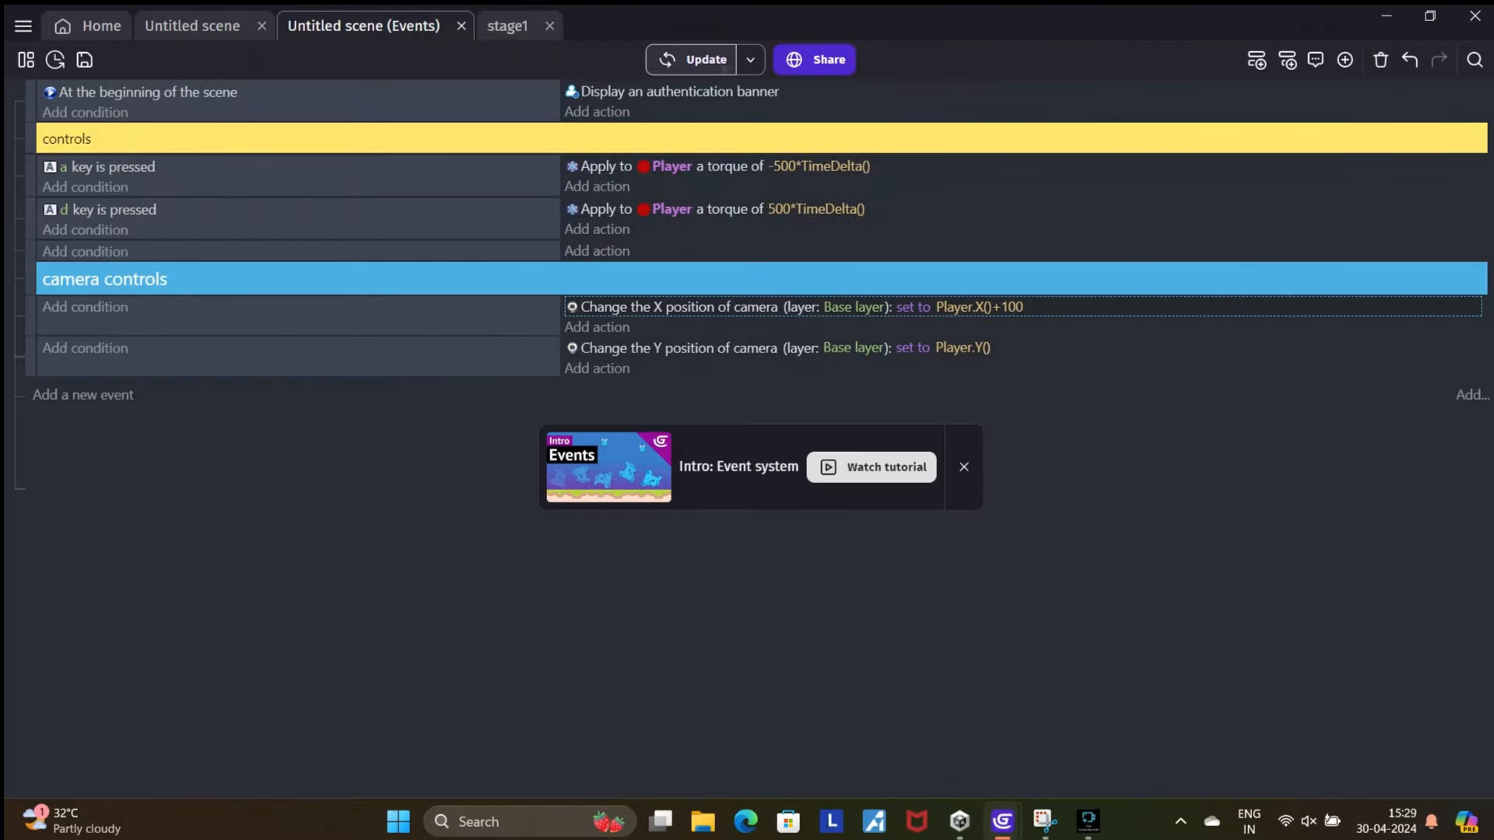
mouse_move(1002, 820)
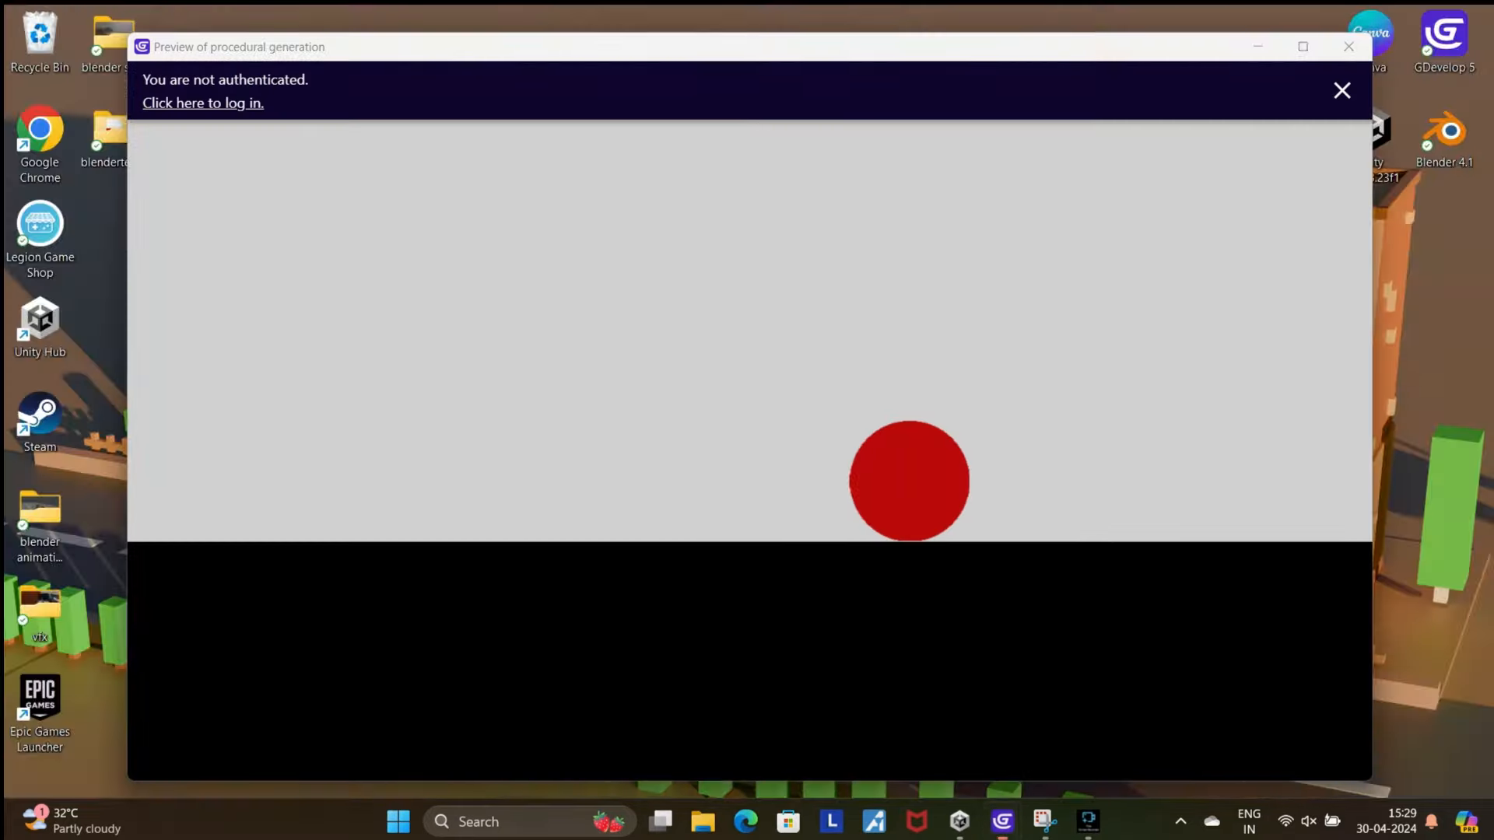
click(1106, 715)
click(1348, 45)
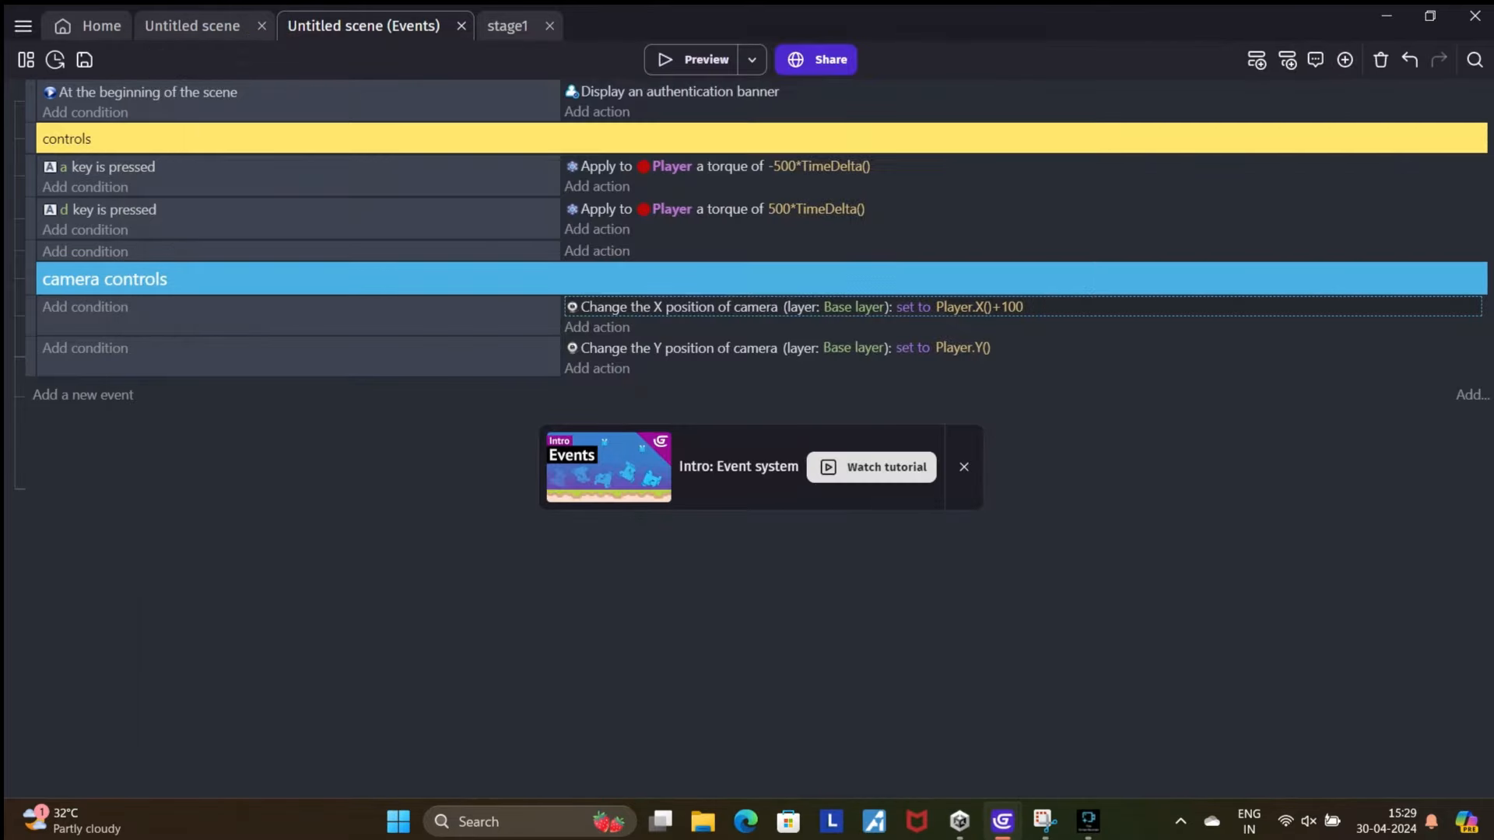
- Set the camera X position action's value to Player.X()+300
click(978, 306)
click(1056, 352)
key(BackSpace)
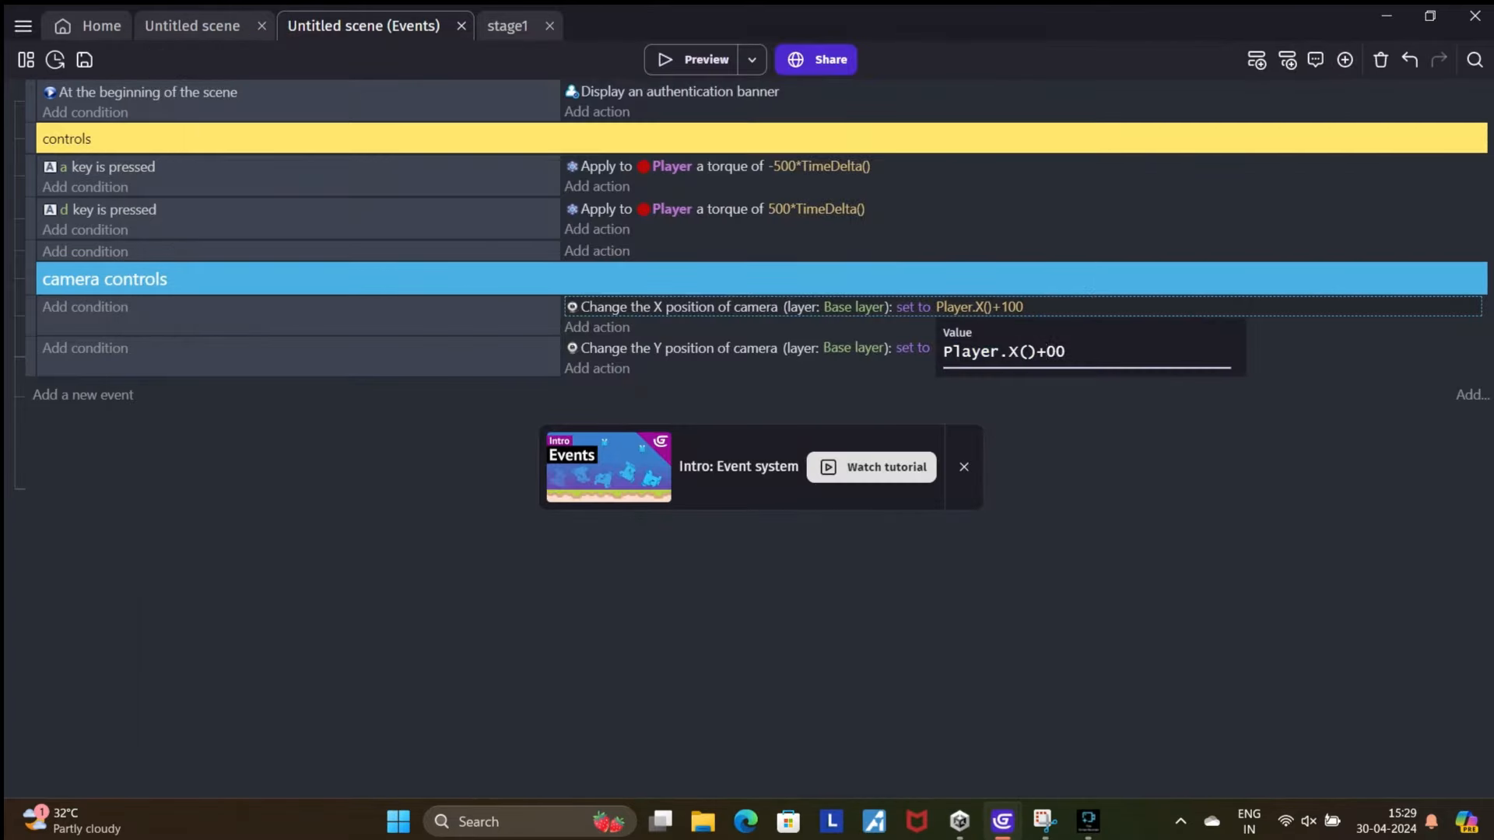
text(3)
key(Return)
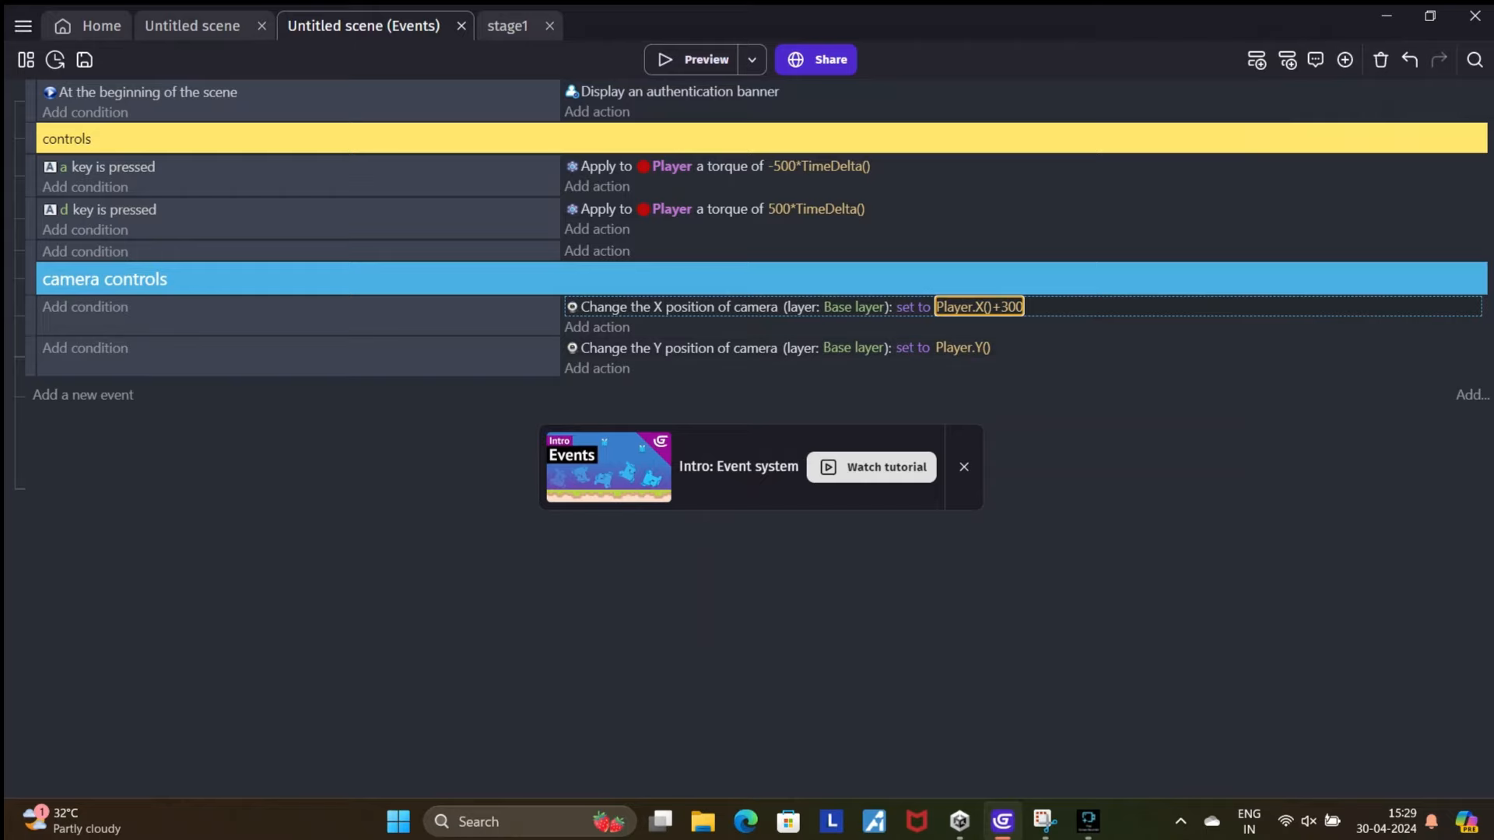
- Preview the scene and roll the Player forward along the ground past the first tree to test the camera offset
click(694, 59)
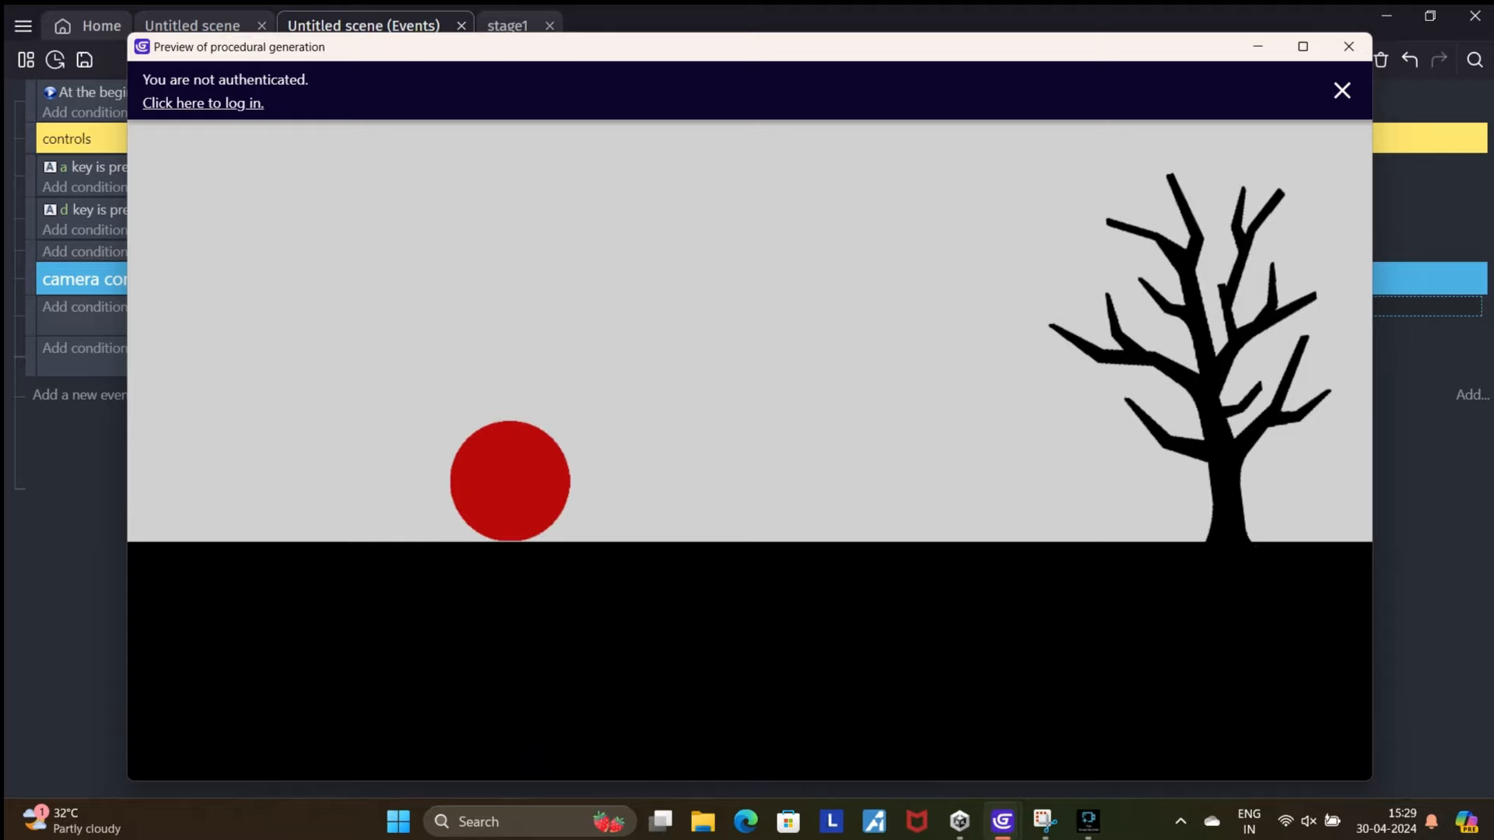
key(d)
key(d)
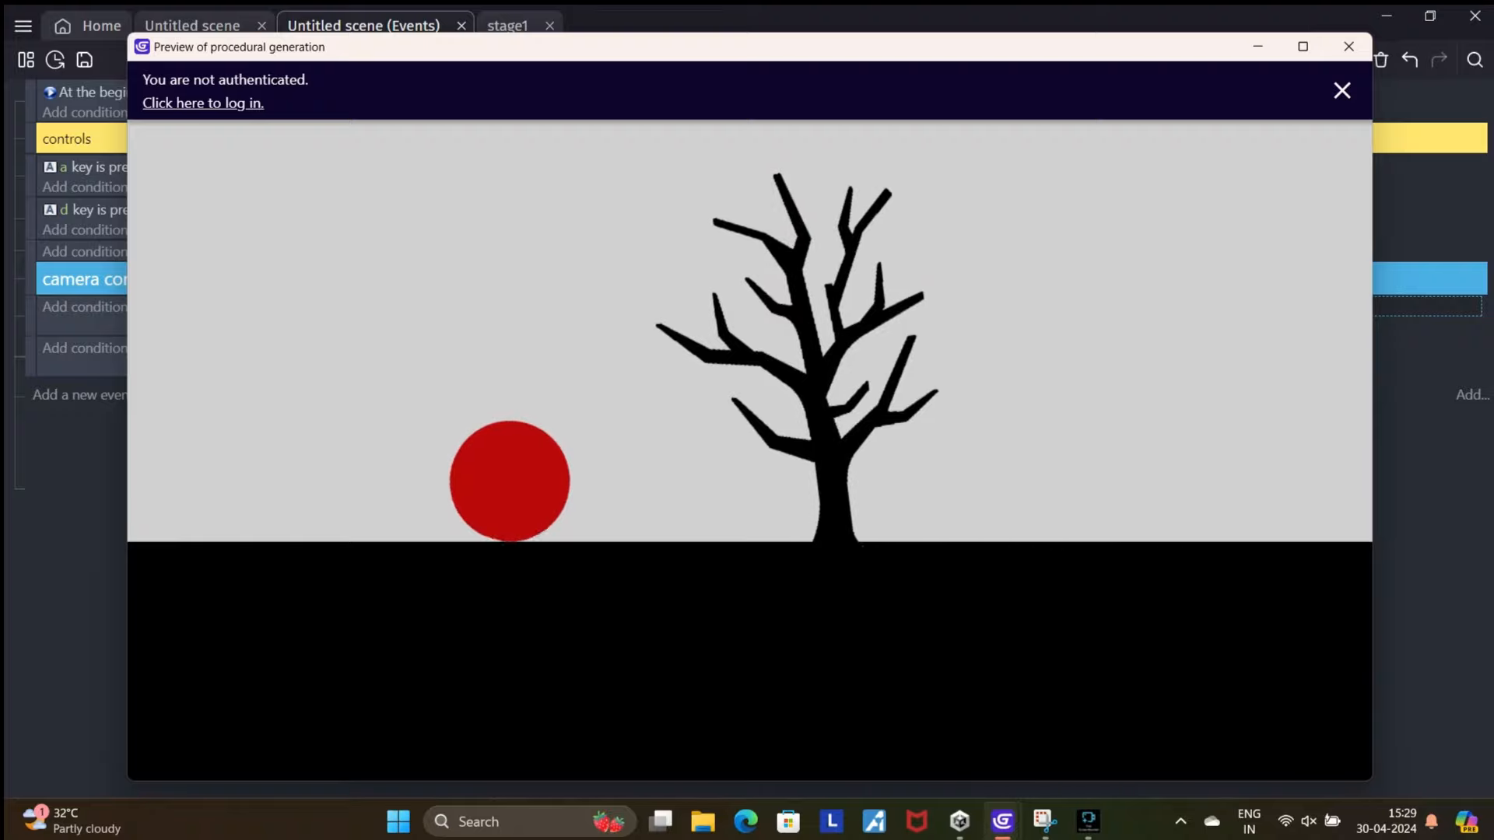
key(d)
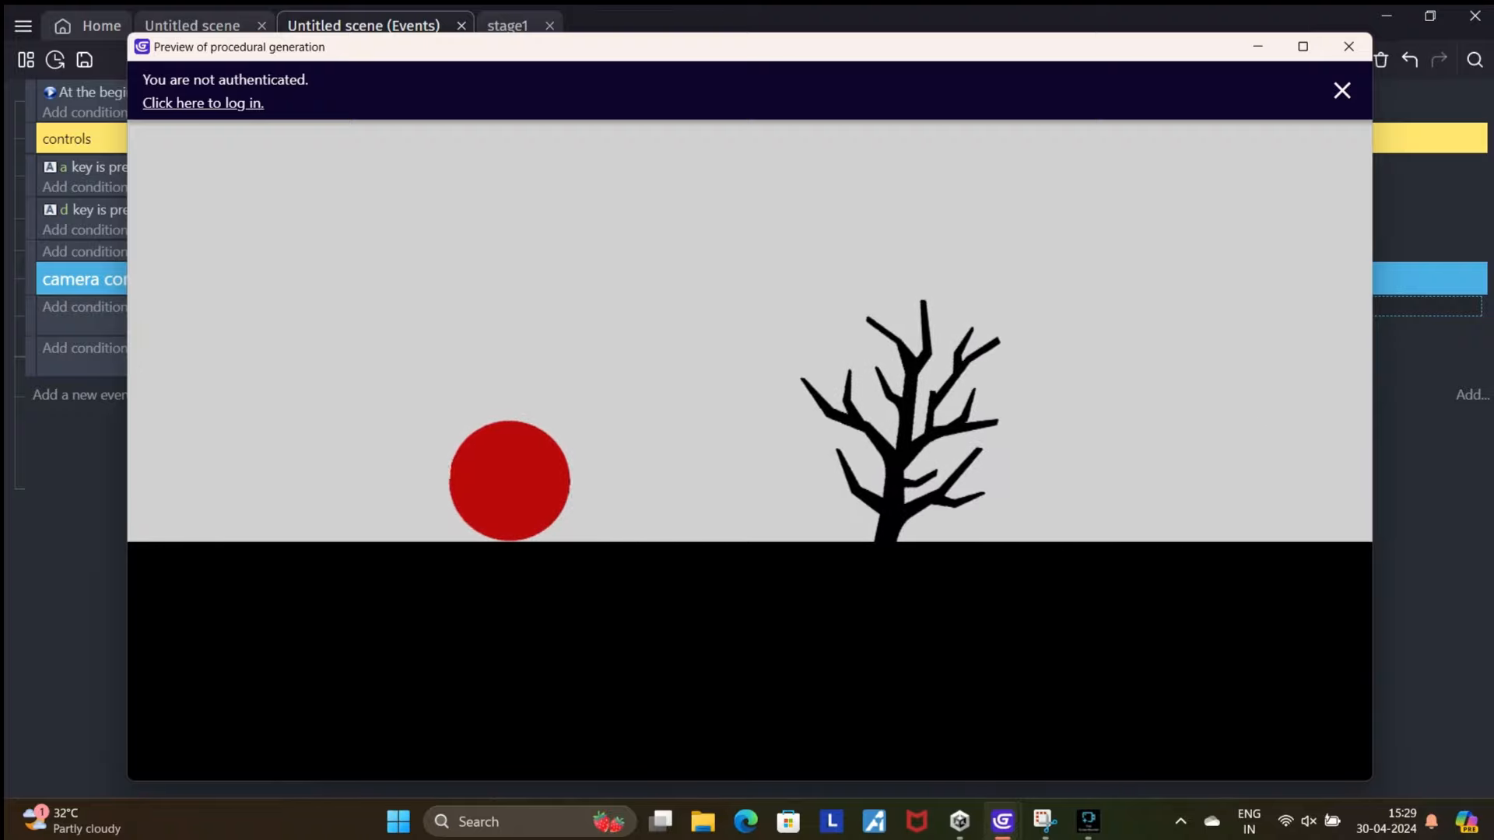